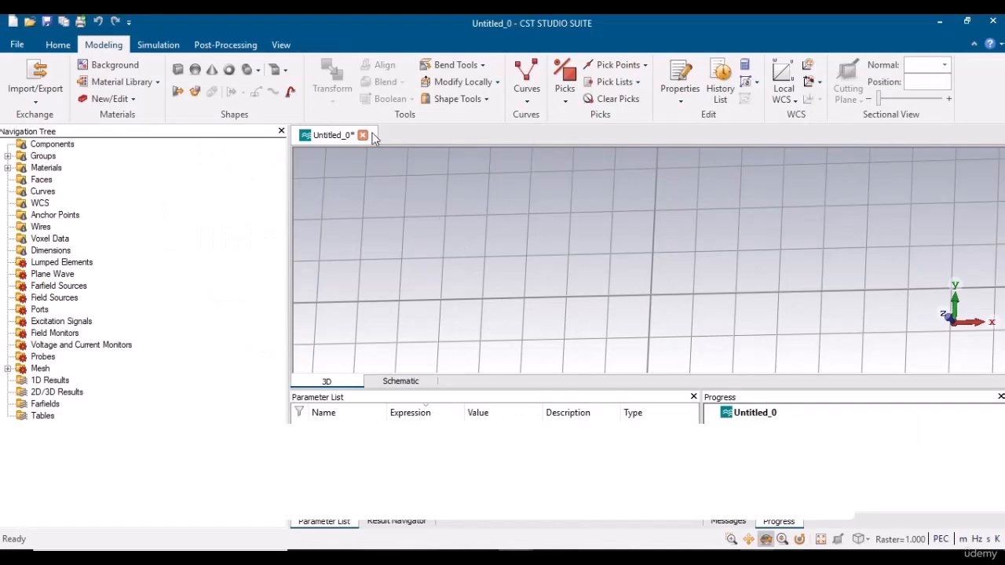
Begin a new brick by its numeric extents, setting Xmax to W, Ymax to L and Zmax to h.
{"action": "left_click", "coordinate": [178, 70]}
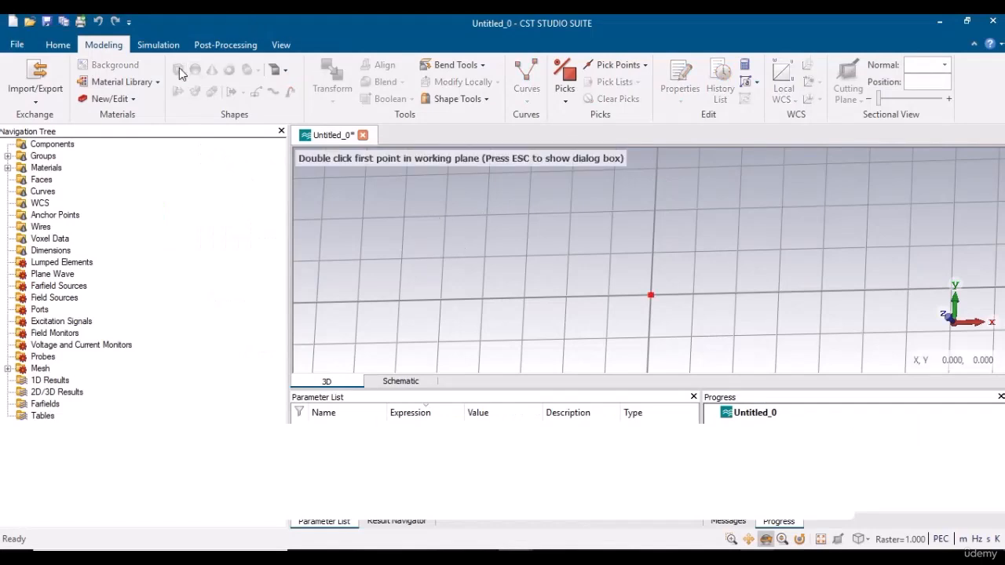
{"action": "key", "text": "Escape"}
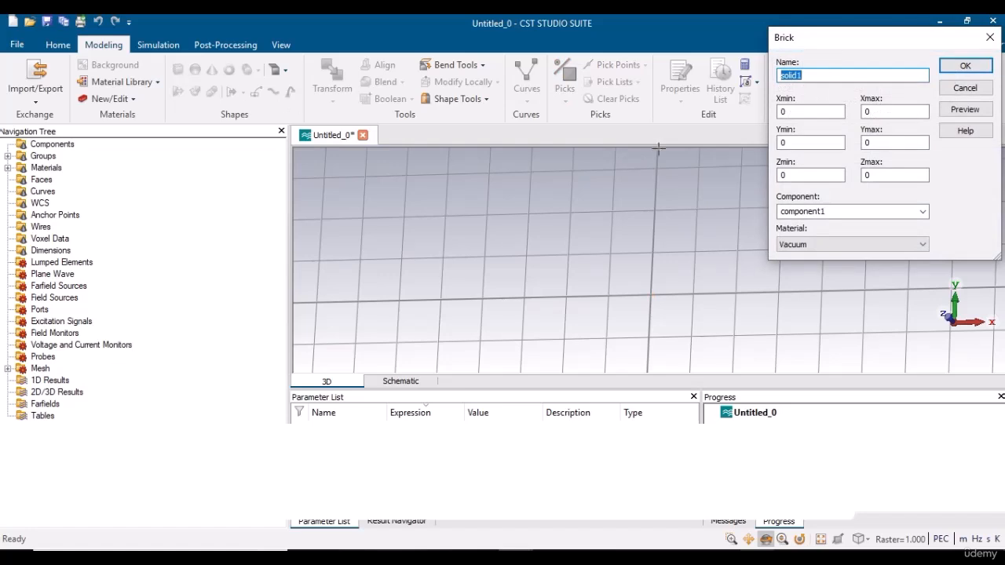
{"action": "double_click", "coordinate": [796, 113]}
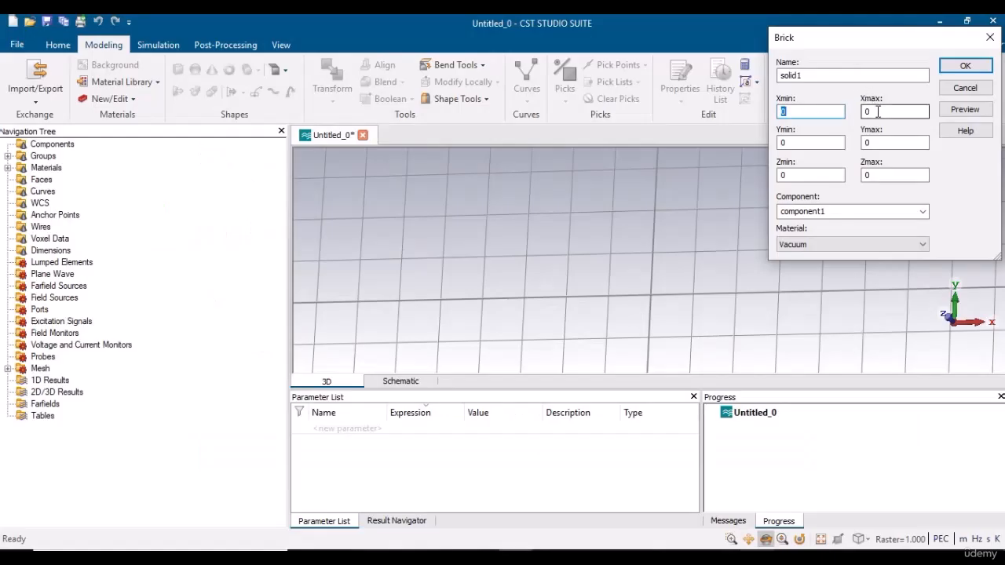
{"action": "left_click", "coordinate": [877, 112]}
{"action": "type", "text": "W"}
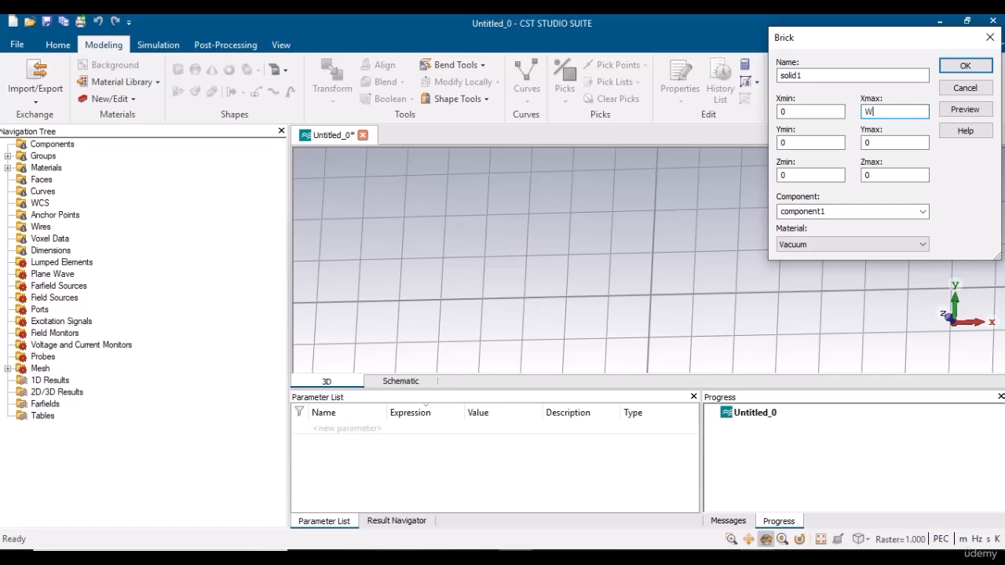
{"action": "left_click", "coordinate": [876, 143]}
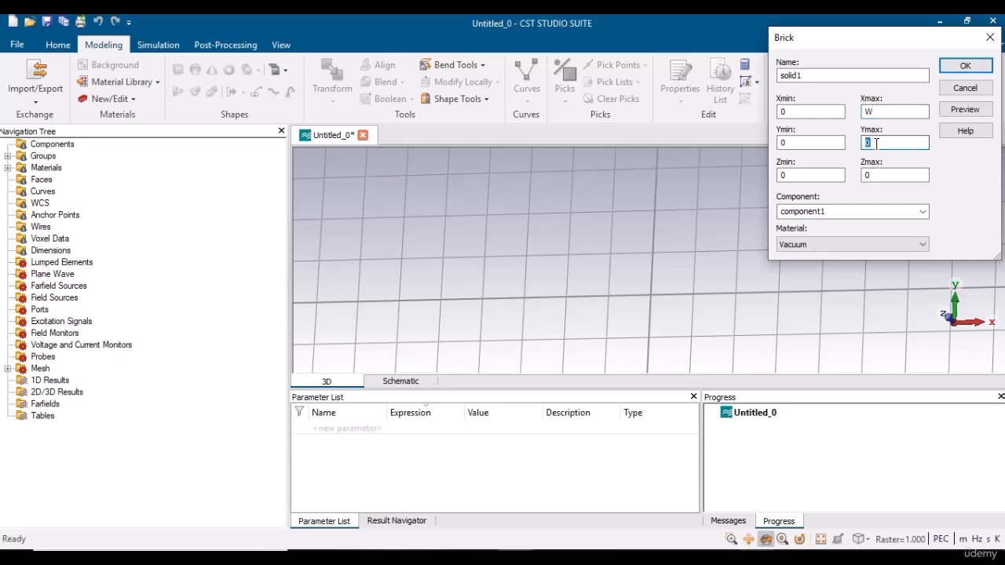
{"action": "type", "text": "L"}
{"action": "left_click", "coordinate": [874, 174]}
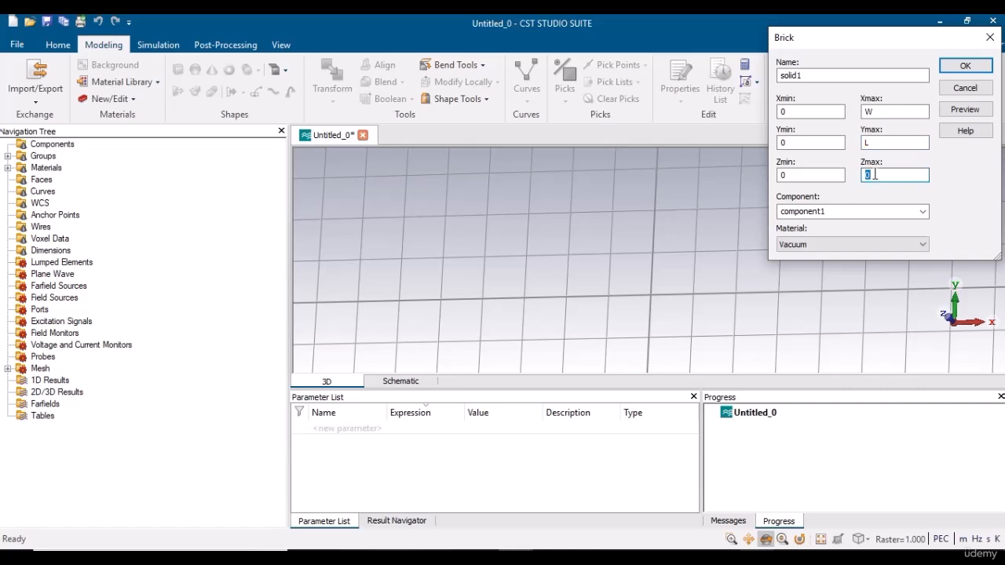
{"action": "type", "text": "h"}
Preview the brick and define its missing parameters: W = 6 ("width"), L = 6 ("length") and h = 0.035 ("heigth").
{"action": "left_click", "coordinate": [959, 111]}
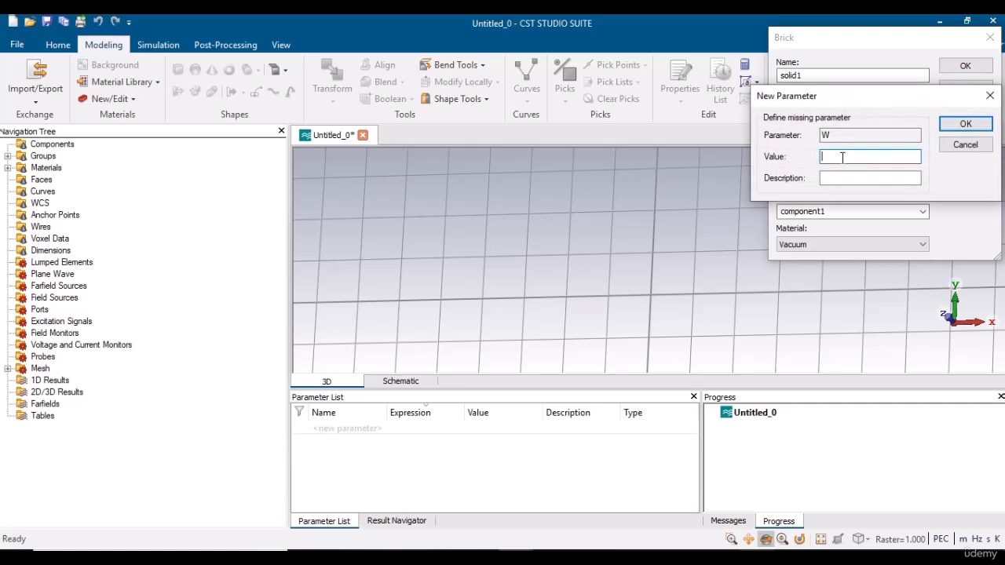
{"action": "left_click", "coordinate": [839, 177]}
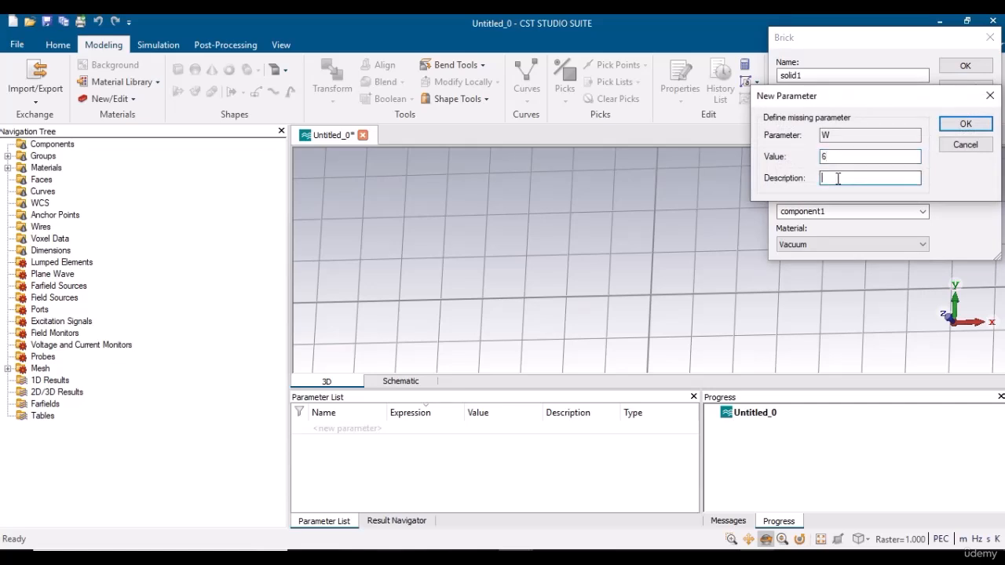
{"action": "type", "text": "width"}
{"action": "left_click", "coordinate": [964, 124]}
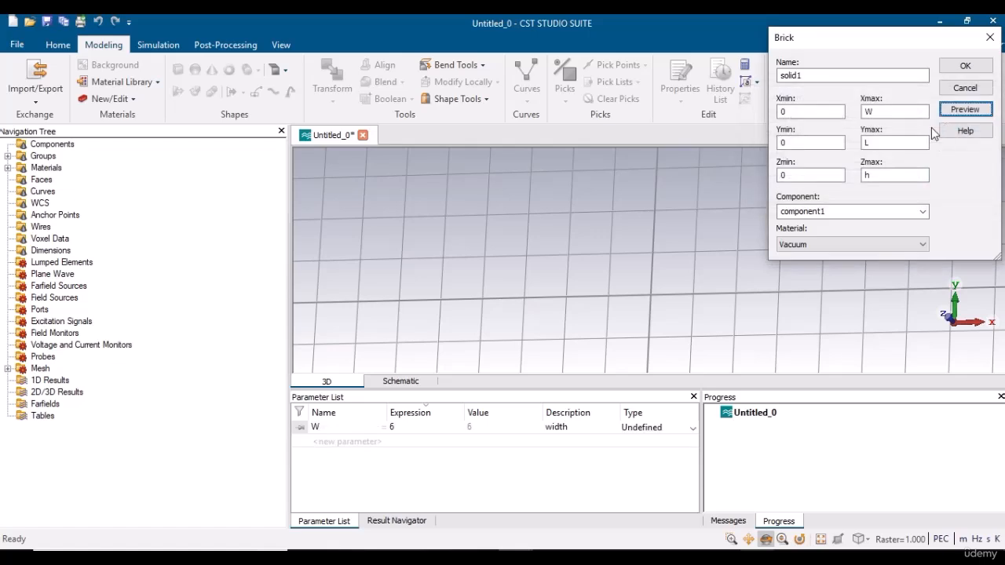
{"action": "type", "text": "6"}
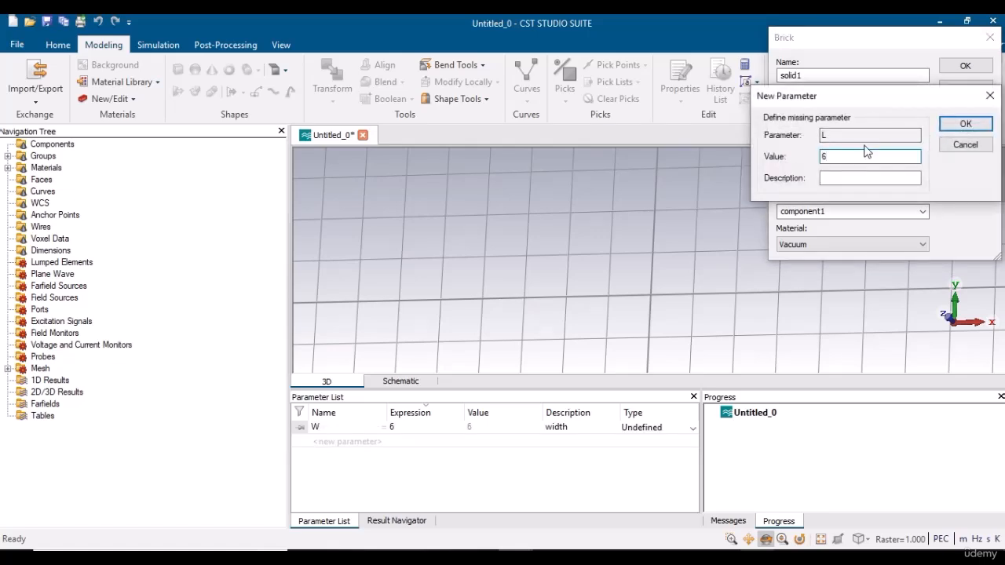
{"action": "left_click", "coordinate": [846, 179]}
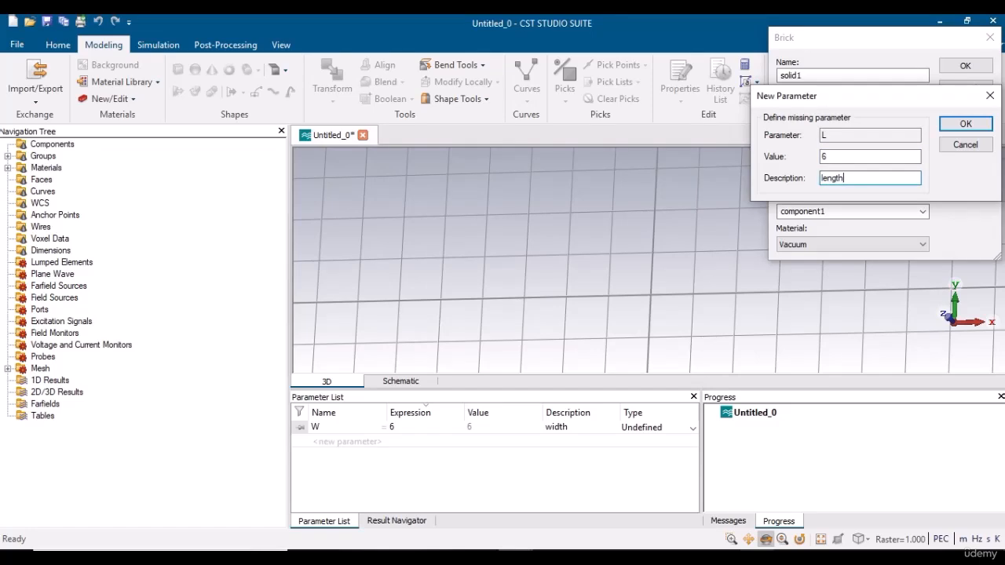
{"action": "type", "text": "length"}
{"action": "left_click", "coordinate": [965, 124]}
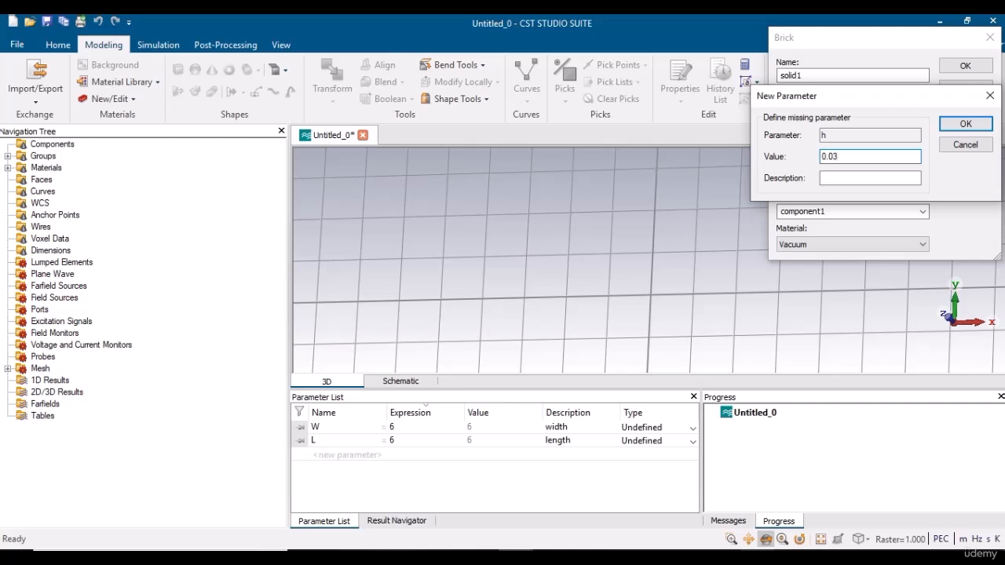
{"action": "left_click", "coordinate": [839, 179]}
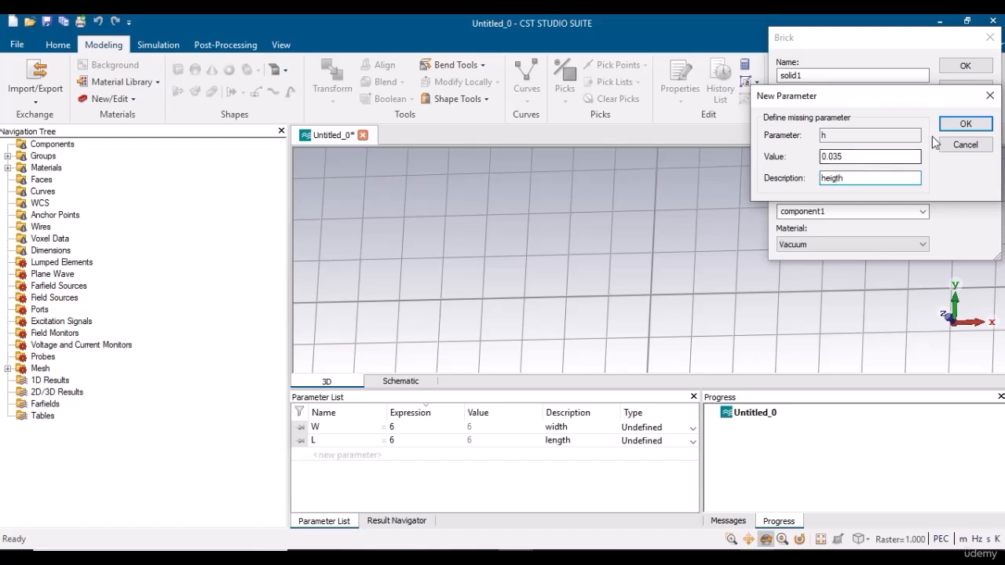
{"action": "left_click", "coordinate": [965, 124]}
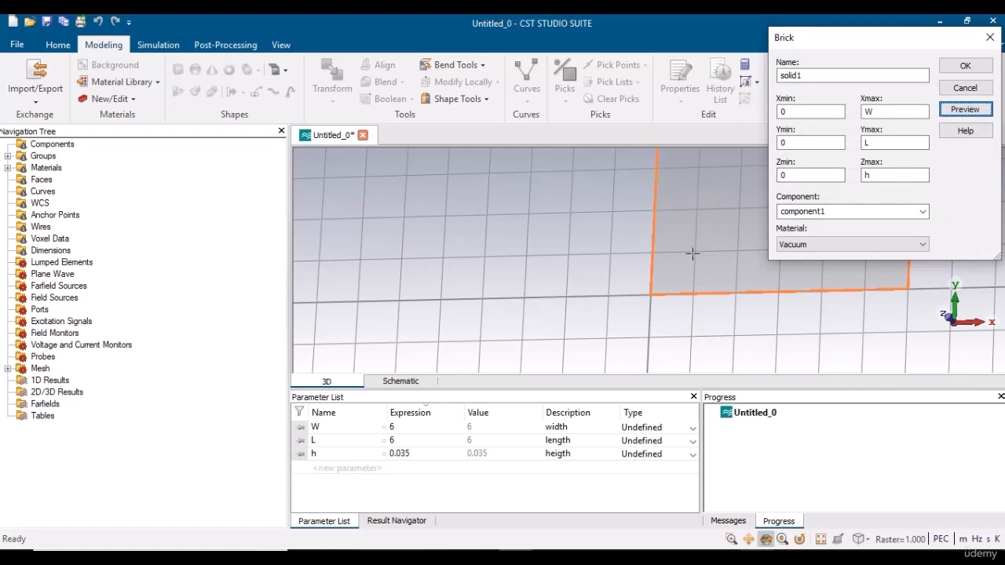
Centre the brick along X by setting Xmin to -W/2 and Xmax to W/2, and preview it.
{"action": "left_click", "coordinate": [783, 539]}
{"action": "left_click_drag", "start_coordinate": [679, 235], "coordinate": [645, 189]}
{"action": "left_click_drag", "start_coordinate": [723, 306], "coordinate": [649, 238]}
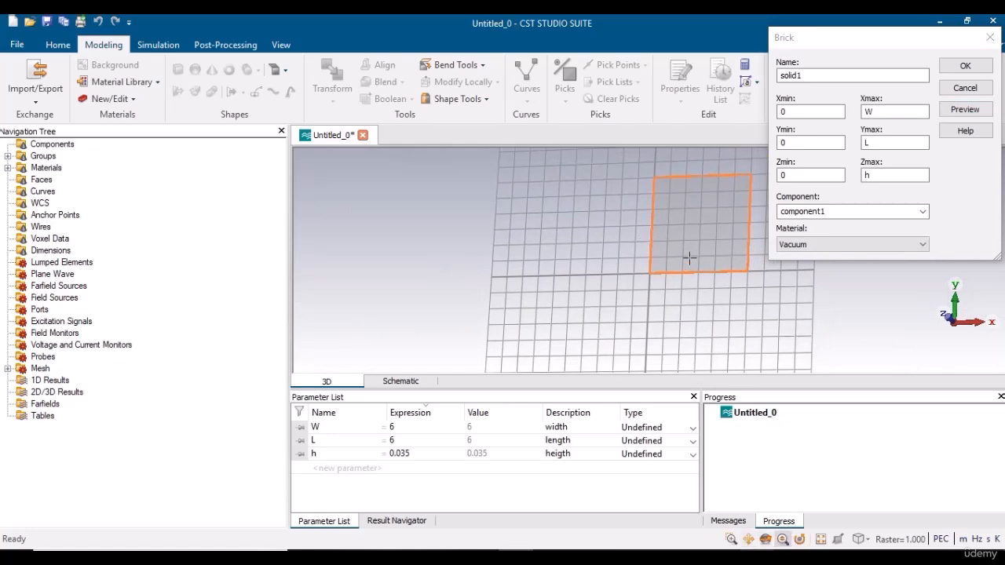
{"action": "left_click_drag", "start_coordinate": [691, 255], "coordinate": [706, 281]}
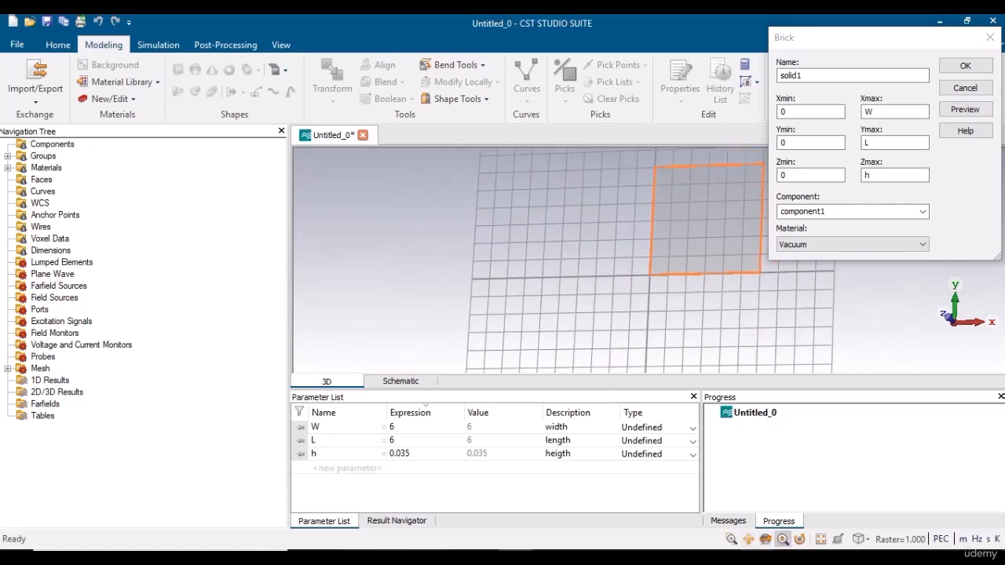
{"action": "left_click", "coordinate": [748, 540]}
{"action": "left_click_drag", "start_coordinate": [708, 238], "coordinate": [615, 259]}
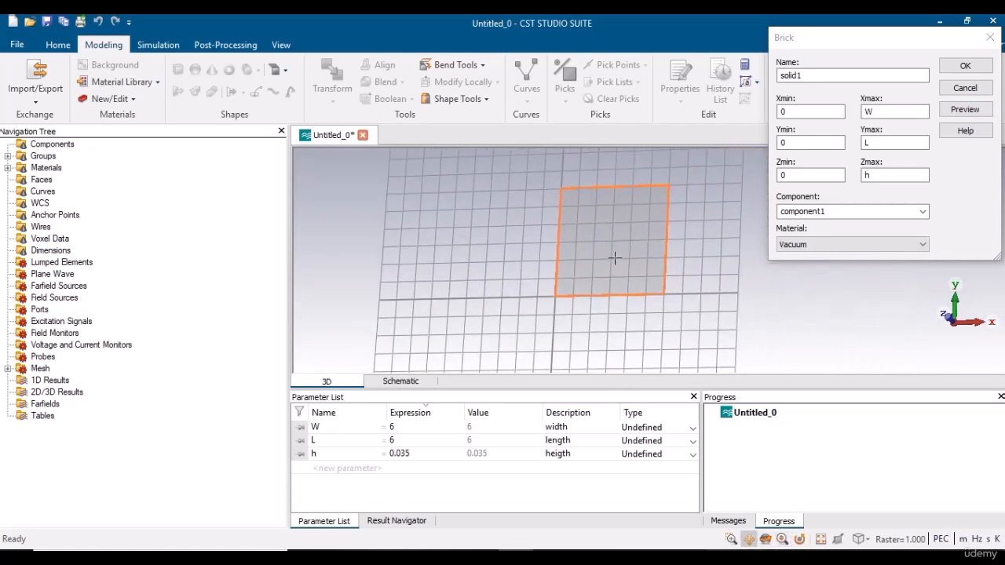
{"action": "left_click", "coordinate": [783, 539]}
{"action": "mouse_move", "coordinate": [667, 296]}
{"action": "left_mouse_down"}
{"action": "mouse_move", "coordinate": [661, 276]}
{"action": "mouse_move", "coordinate": [722, 332]}
{"action": "mouse_move", "coordinate": [683, 303]}
{"action": "left_mouse_up"}
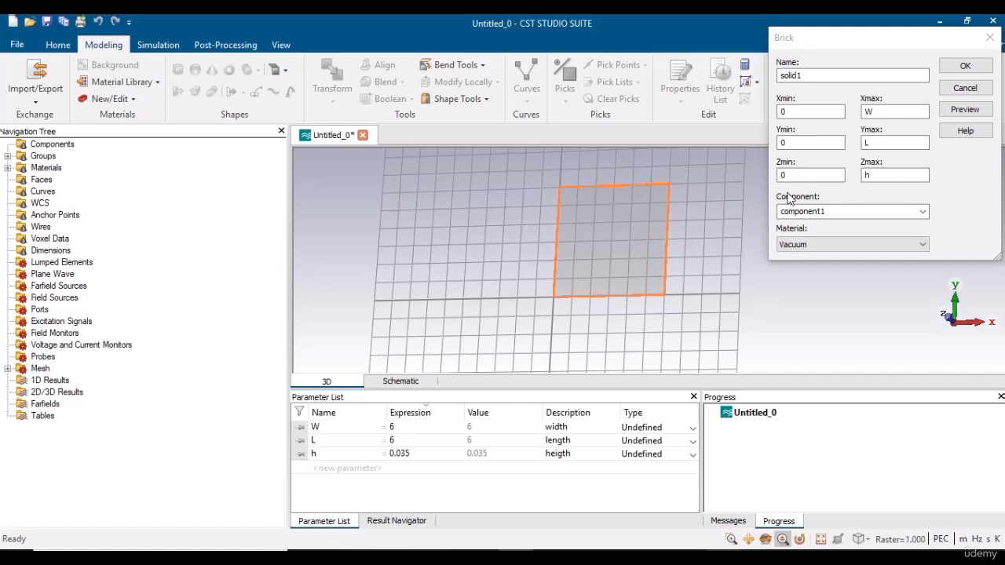
{"action": "double_click", "coordinate": [791, 111]}
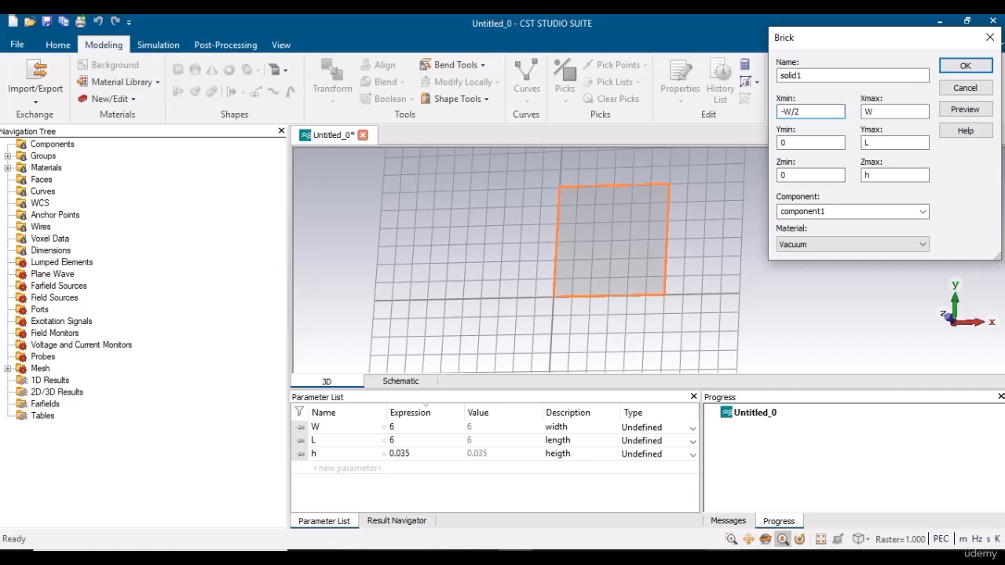
{"action": "left_click", "coordinate": [886, 115]}
{"action": "left_click", "coordinate": [954, 110]}
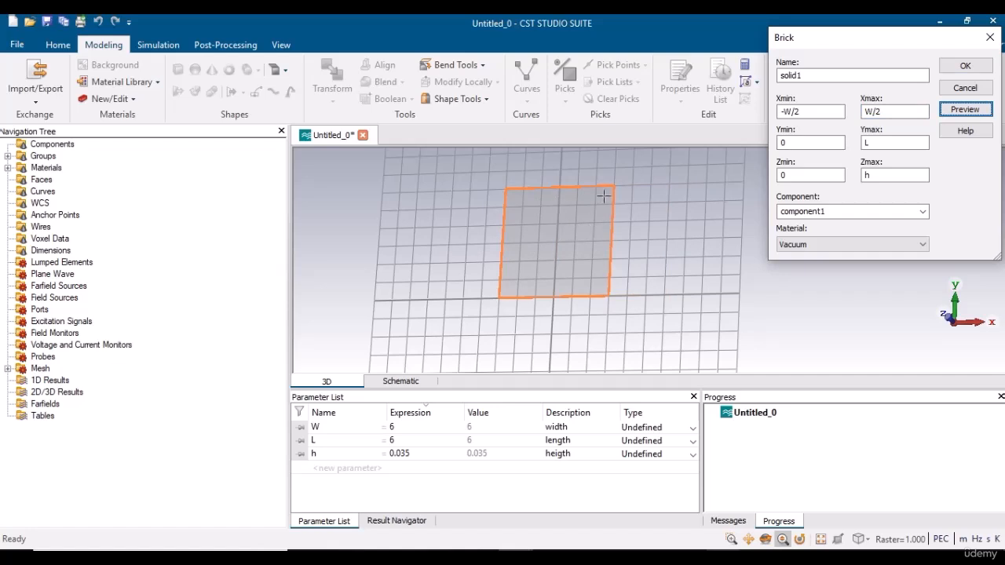
Centre the brick along Y by setting Ymin to -L/2 and Ymax to L/2, and preview it.
{"action": "left_click", "coordinate": [790, 142]}
{"action": "double_click", "coordinate": [788, 142]}
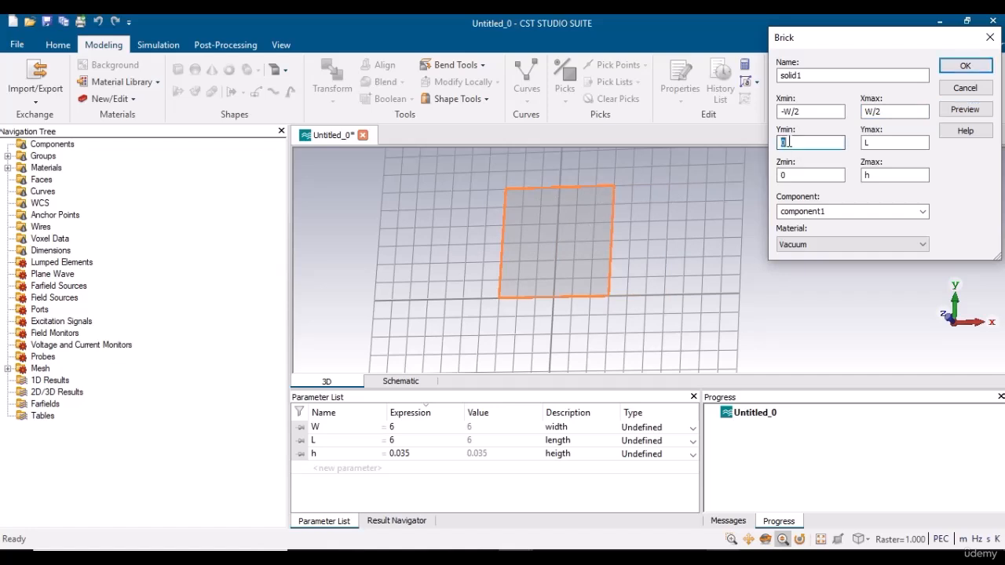
{"action": "type", "text": "-L/2"}
{"action": "double_click", "coordinate": [871, 142]}
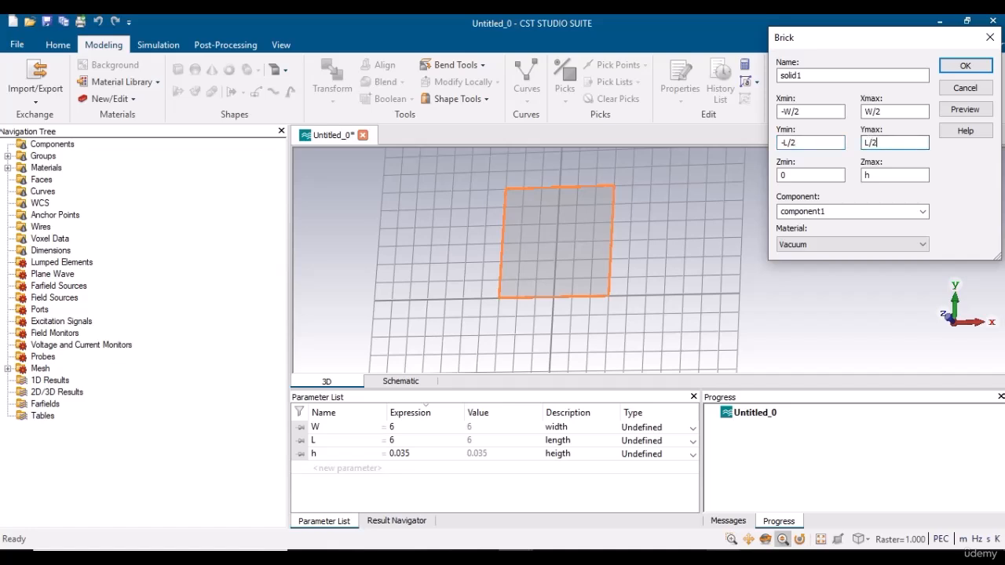
{"action": "left_click", "coordinate": [965, 109]}
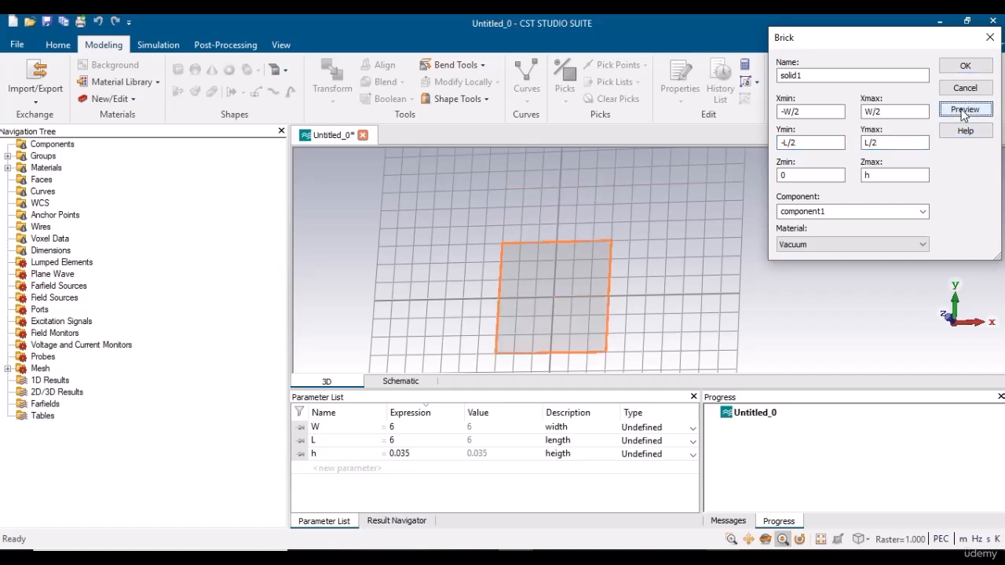
Load Copper (annealed) from the material library as the brick's material and create the brick.
{"action": "left_click", "coordinate": [765, 539]}
{"action": "left_click_drag", "start_coordinate": [659, 345], "coordinate": [710, 301]}
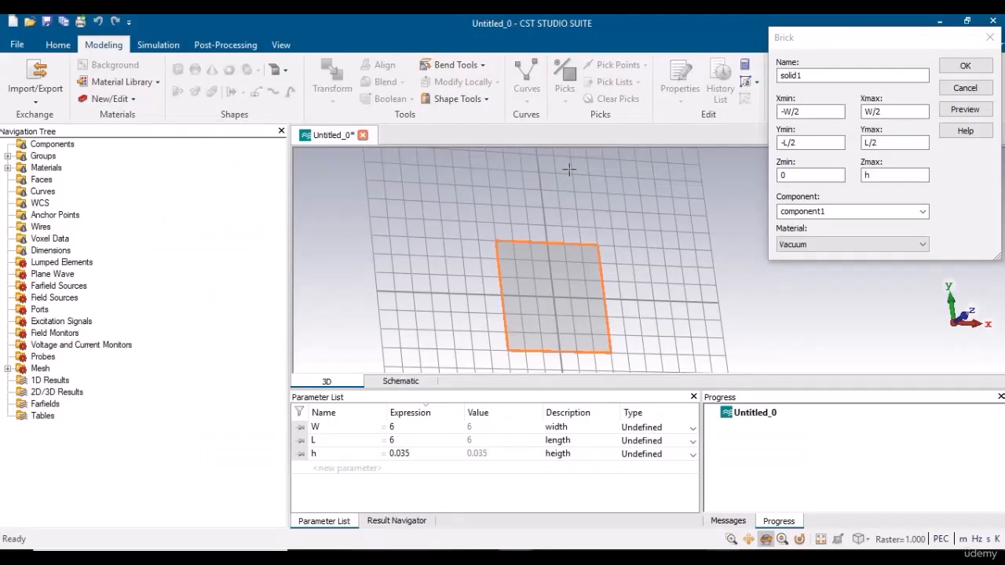
{"action": "left_click", "coordinate": [812, 245]}
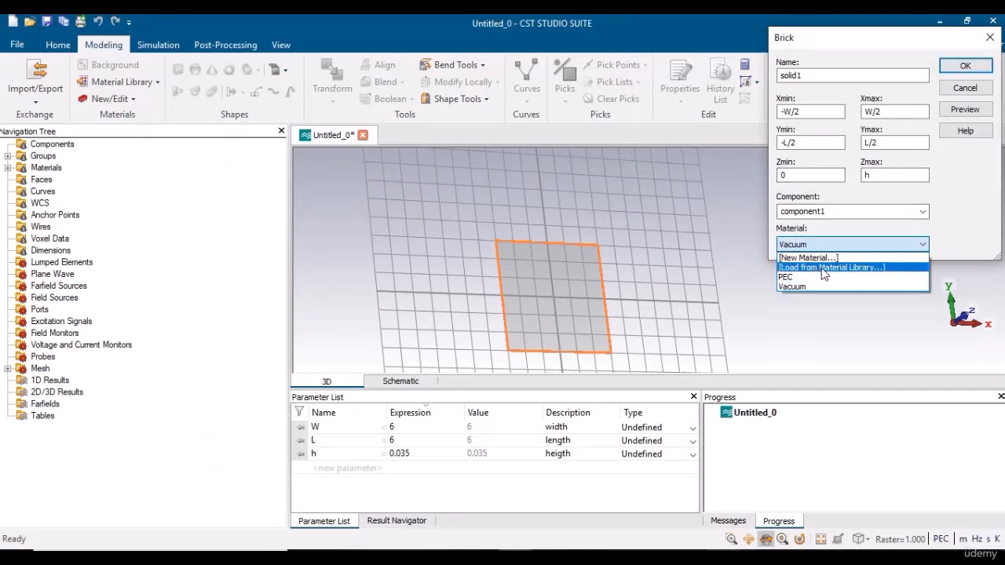
{"action": "left_click", "coordinate": [824, 268]}
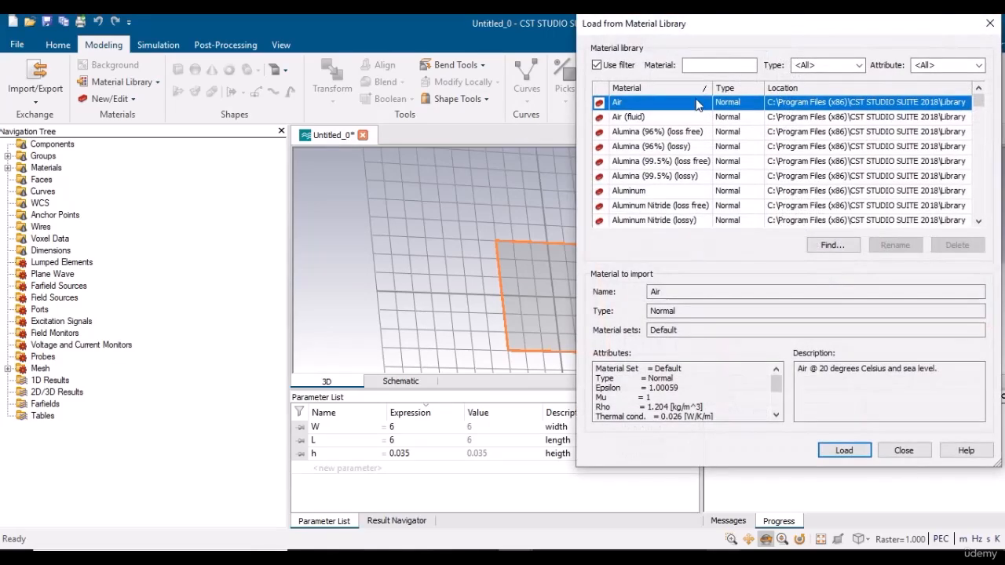
{"action": "left_click", "coordinate": [712, 65]}
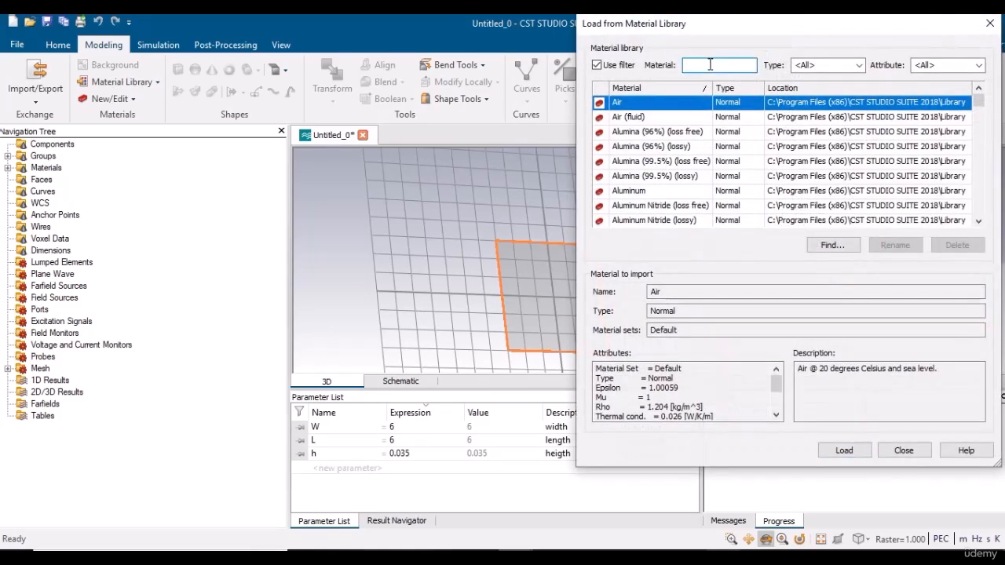
{"action": "left_click", "coordinate": [979, 105]}
{"action": "mouse_move", "coordinate": [980, 109]}
{"action": "left_mouse_down"}
{"action": "mouse_move", "coordinate": [976, 123]}
{"action": "mouse_move", "coordinate": [978, 100]}
{"action": "left_mouse_up"}
{"action": "left_click", "coordinate": [709, 66]}
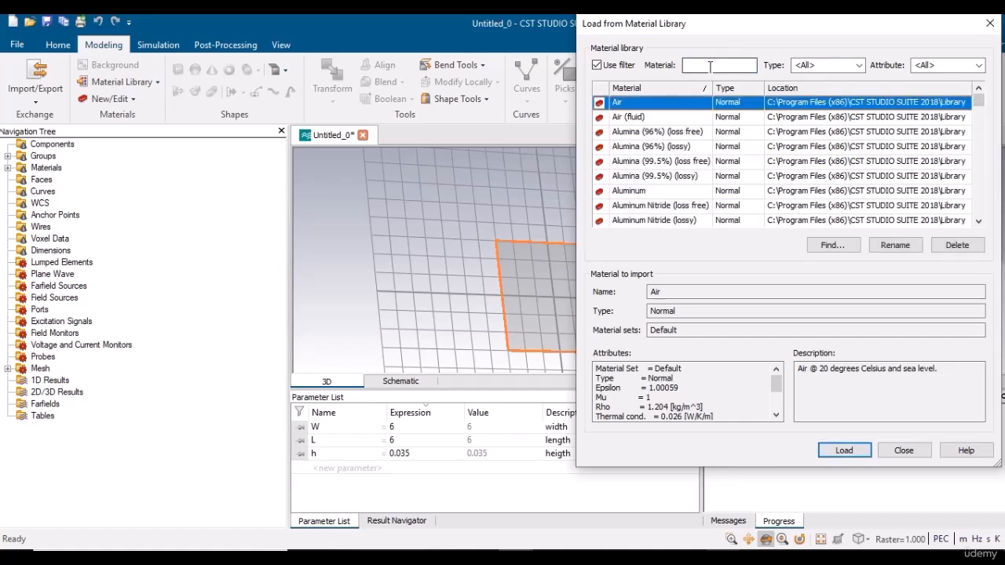
{"action": "type", "text": "copper"}
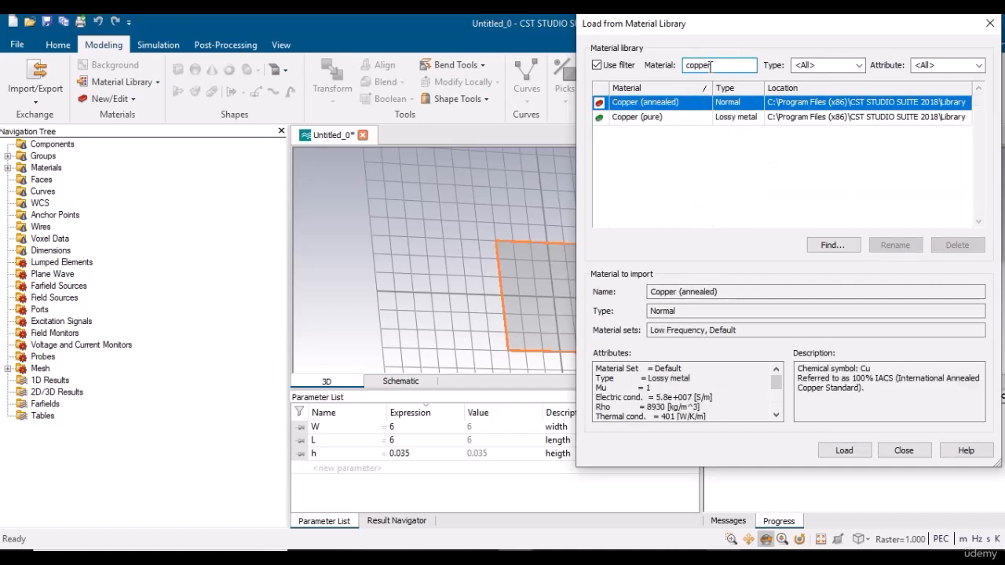
{"action": "left_click", "coordinate": [671, 103]}
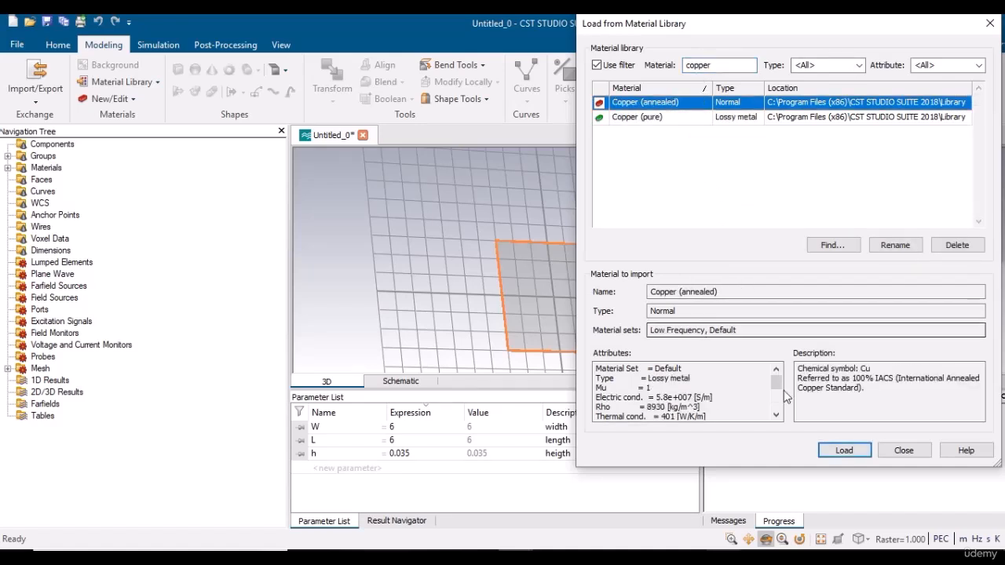
{"action": "left_click", "coordinate": [842, 450]}
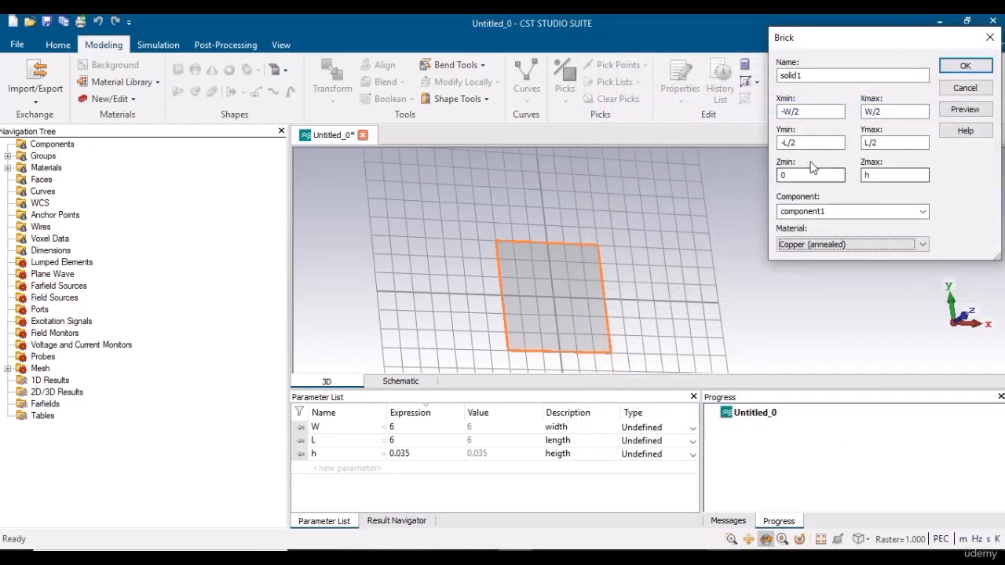
{"action": "left_click", "coordinate": [964, 68]}
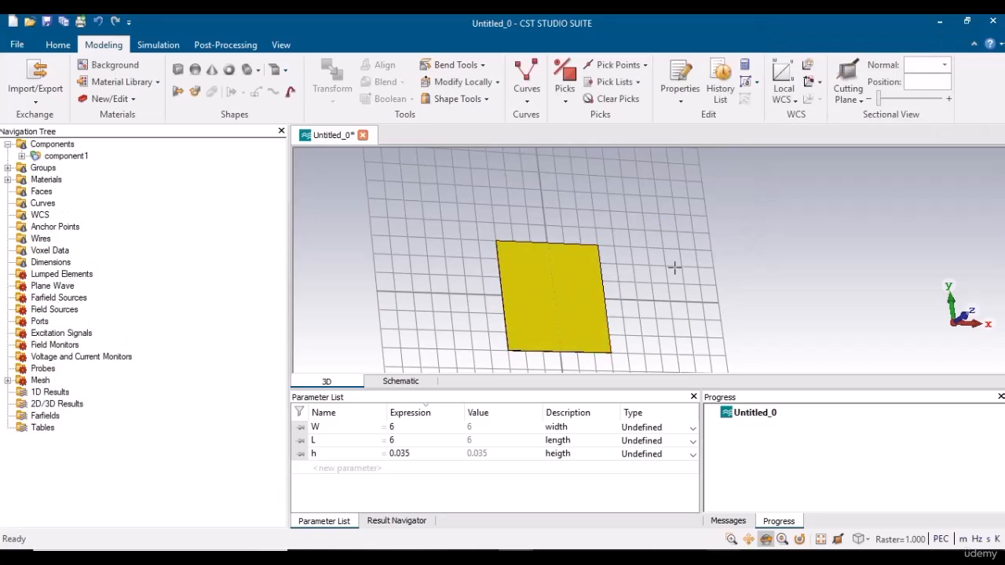
{"action": "scroll", "coordinate": [675, 269], "scroll_direction": "up", "scroll_amount": 3}
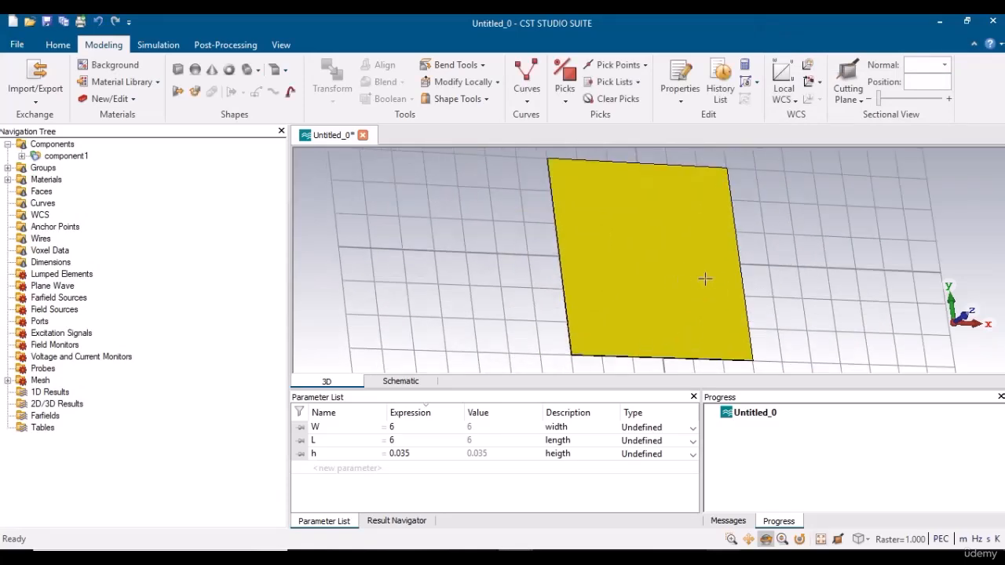
{"action": "left_click_drag", "start_coordinate": [690, 281], "coordinate": [622, 318]}
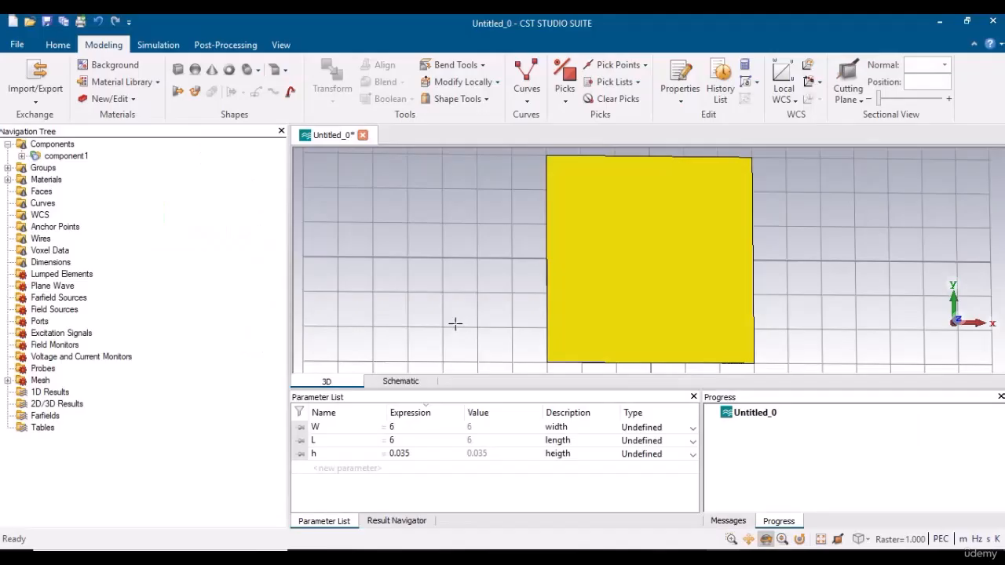
{"action": "mouse_move", "coordinate": [556, 235]}
{"action": "left_mouse_down"}
{"action": "mouse_move", "coordinate": [706, 196]}
{"action": "mouse_move", "coordinate": [551, 258]}
{"action": "mouse_move", "coordinate": [578, 298]}
{"action": "left_mouse_up"}
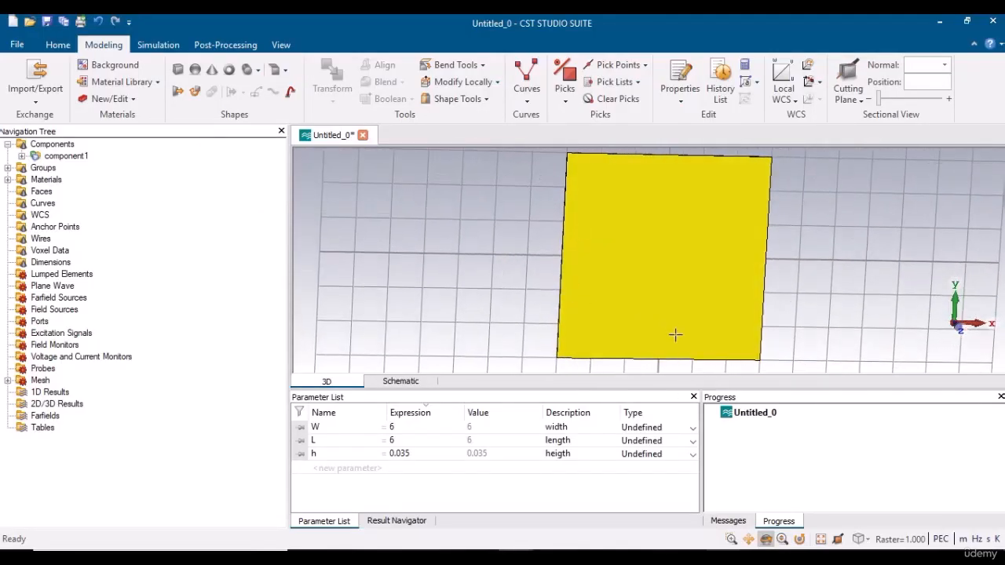
Align the local coordinate system with the midpoint of the copper brick's upper edge on the negative X side.
{"action": "mouse_move", "coordinate": [560, 225]}
{"action": "left_mouse_down"}
{"action": "mouse_move", "coordinate": [561, 247]}
{"action": "mouse_move", "coordinate": [549, 225]}
{"action": "left_mouse_up"}
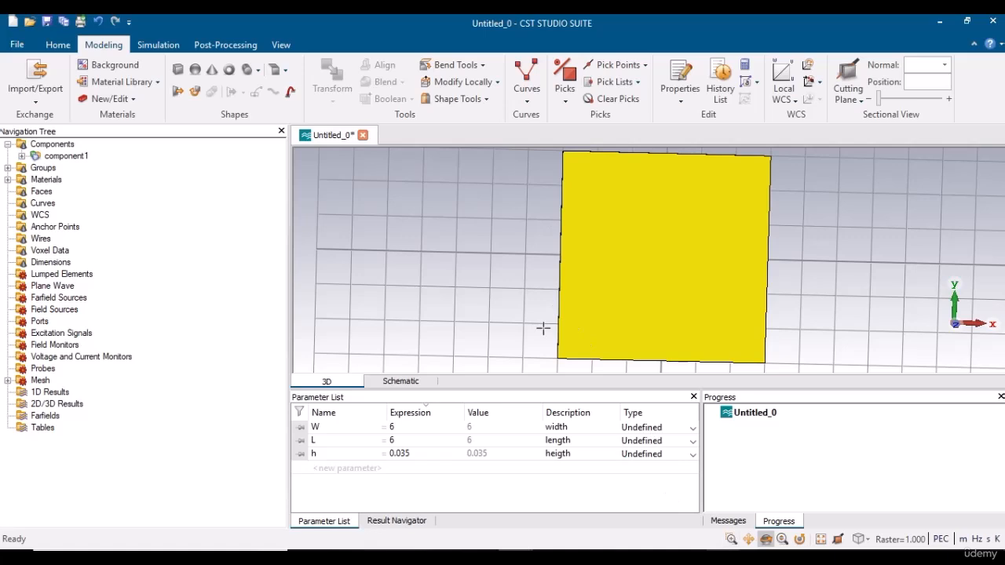
{"action": "key", "text": "e"}
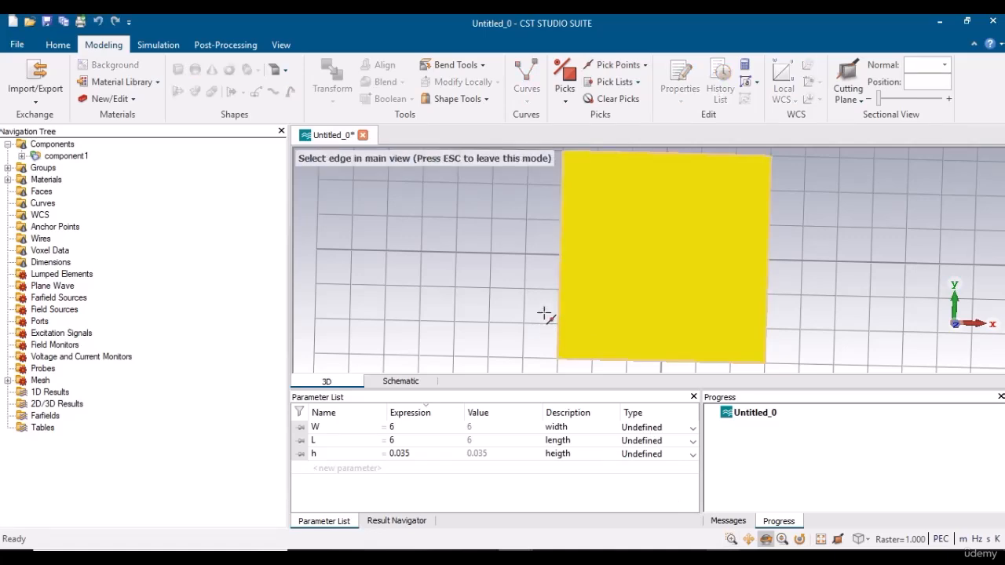
{"action": "left_click", "coordinate": [560, 255]}
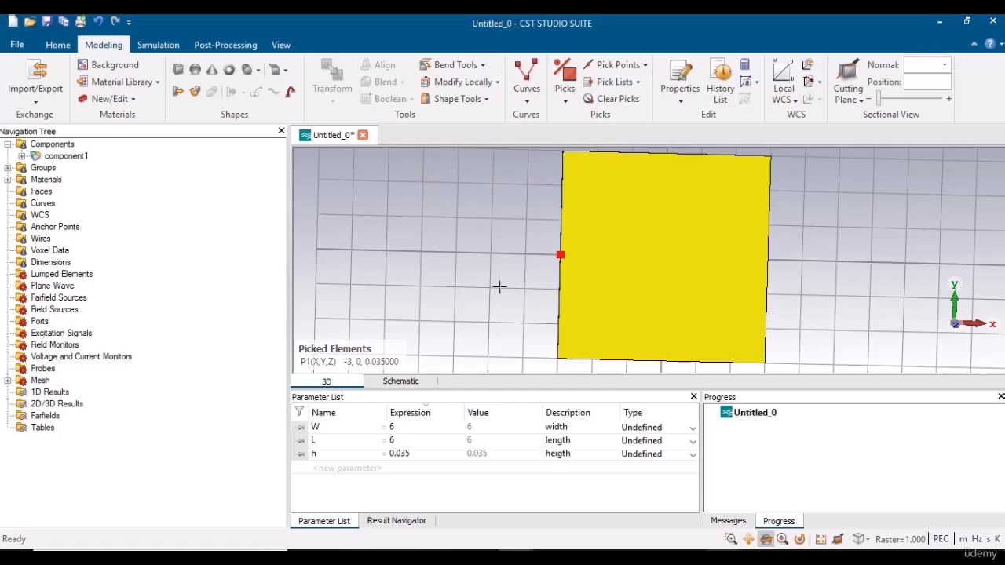
{"action": "key", "text": "w"}
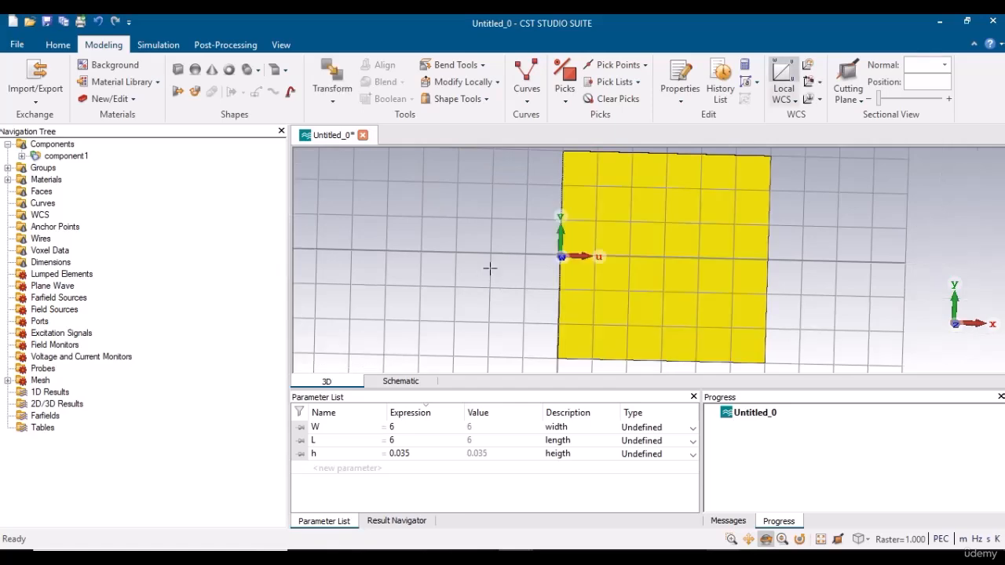
Start a copper brick named slot1 in the local coordinate system with Umax sw, Vmax sL and Wmax h.
{"action": "left_click_drag", "start_coordinate": [575, 246], "coordinate": [560, 273]}
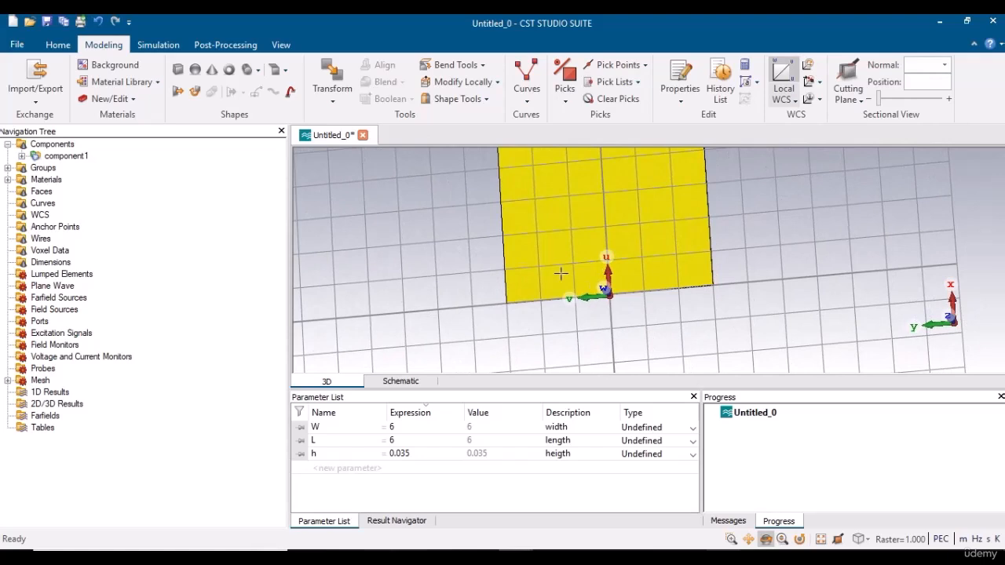
{"action": "left_click", "coordinate": [178, 71]}
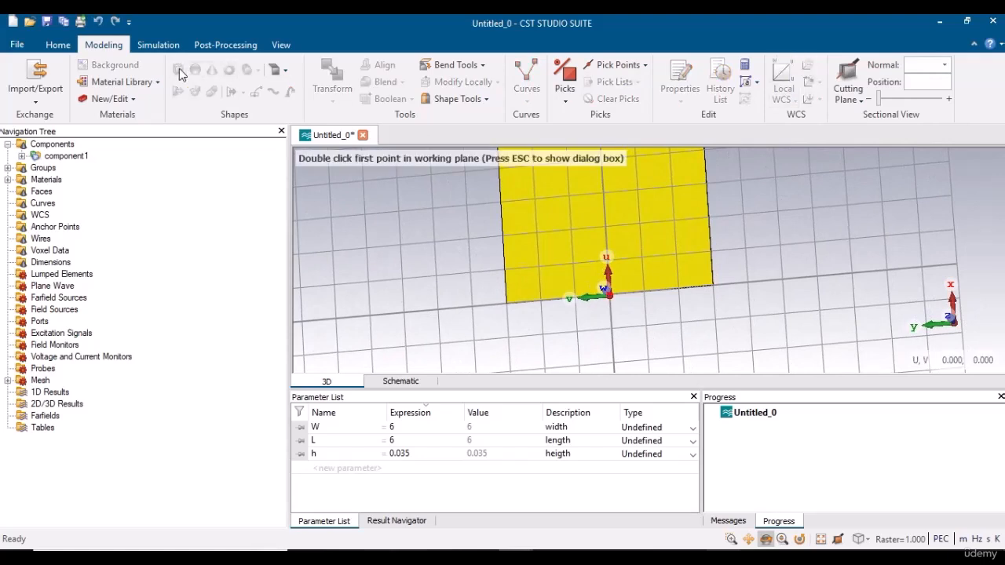
{"action": "key", "text": "Escape"}
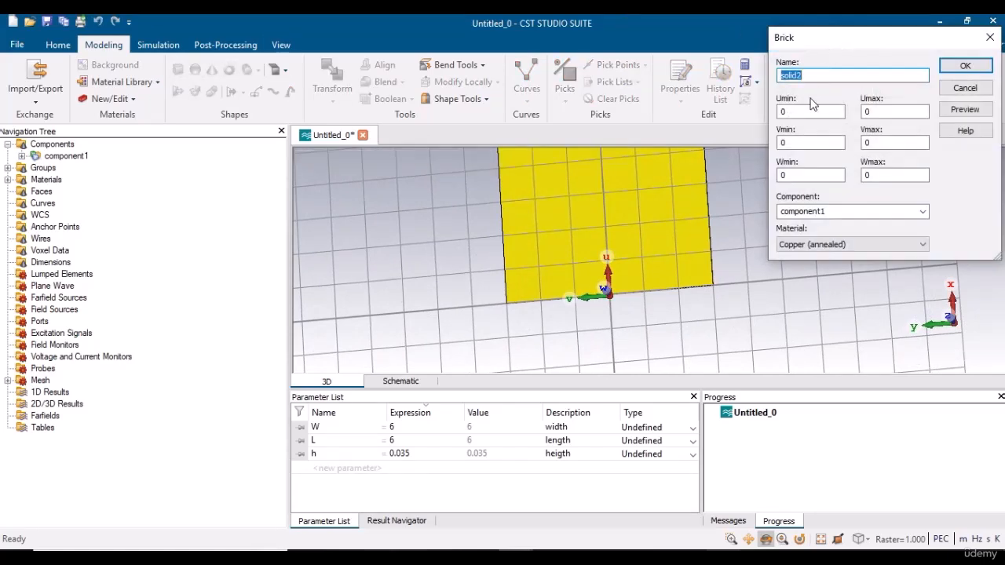
{"action": "type", "text": "slot1"}
{"action": "double_click", "coordinate": [801, 113]}
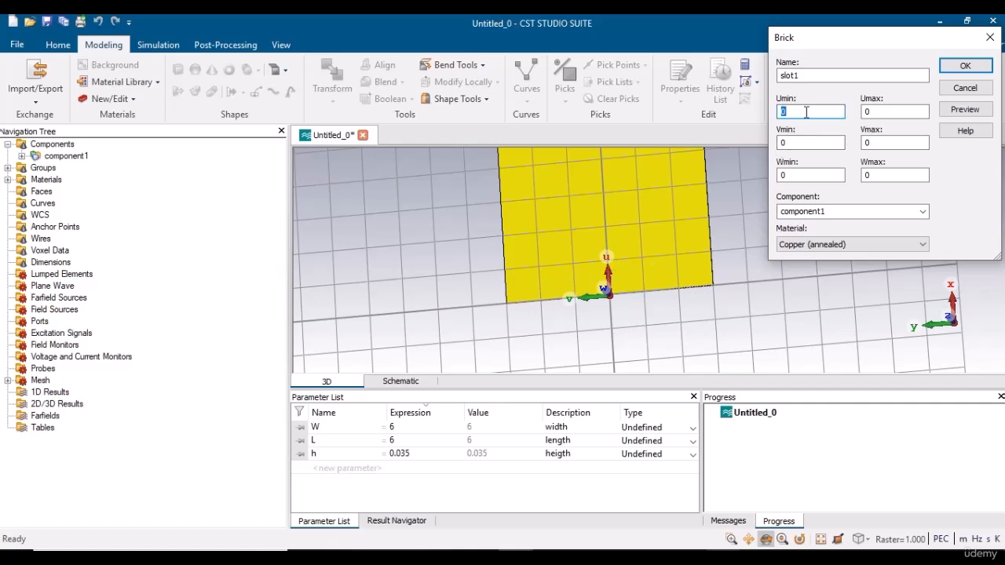
{"action": "double_click", "coordinate": [875, 112]}
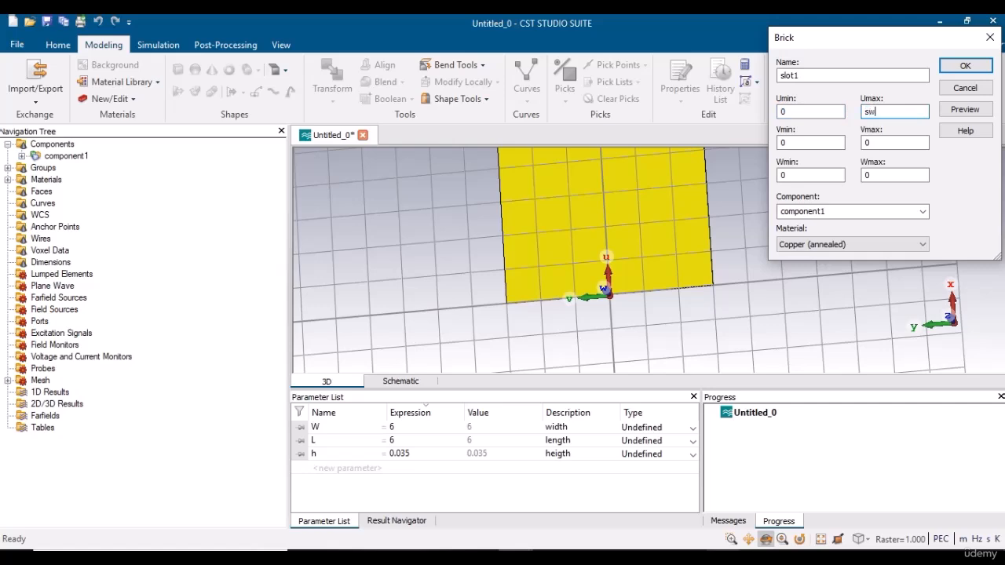
{"action": "type", "text": "sw"}
{"action": "double_click", "coordinate": [873, 143]}
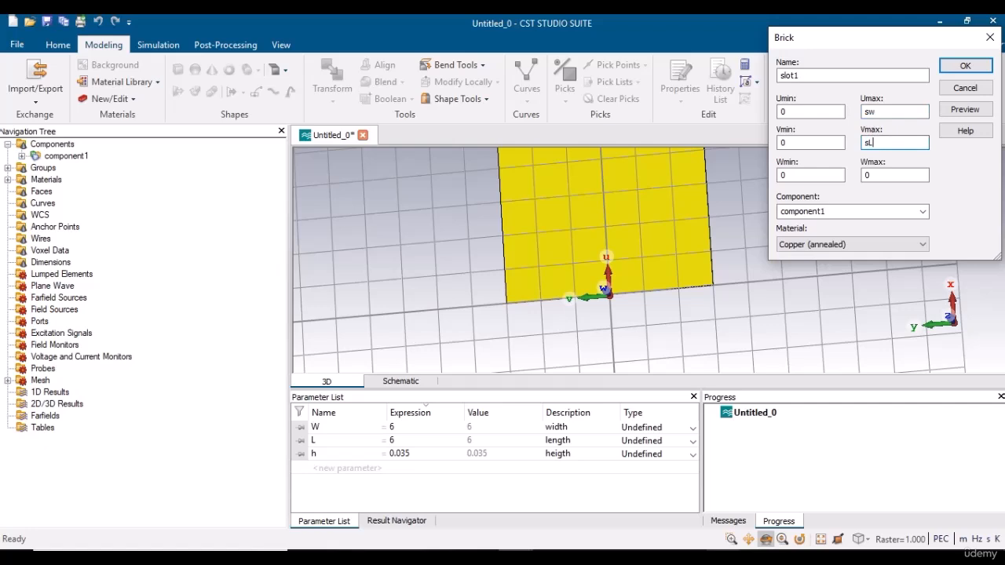
{"action": "double_click", "coordinate": [868, 174]}
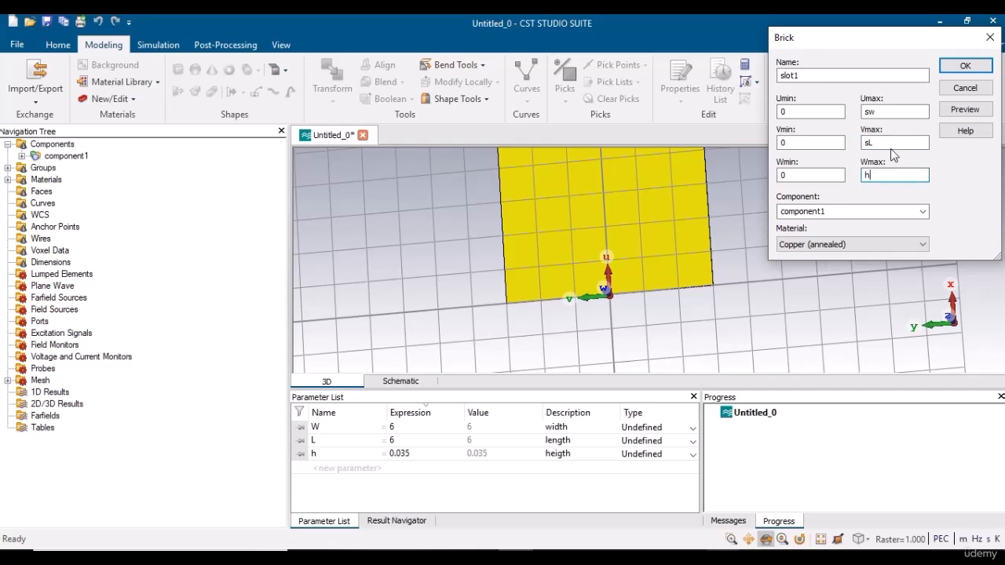
Preview slot1 and define its missing parameters: sw = 0.5 ("slot width") and sL = 2.5 ("slot length").
{"action": "left_click", "coordinate": [965, 109]}
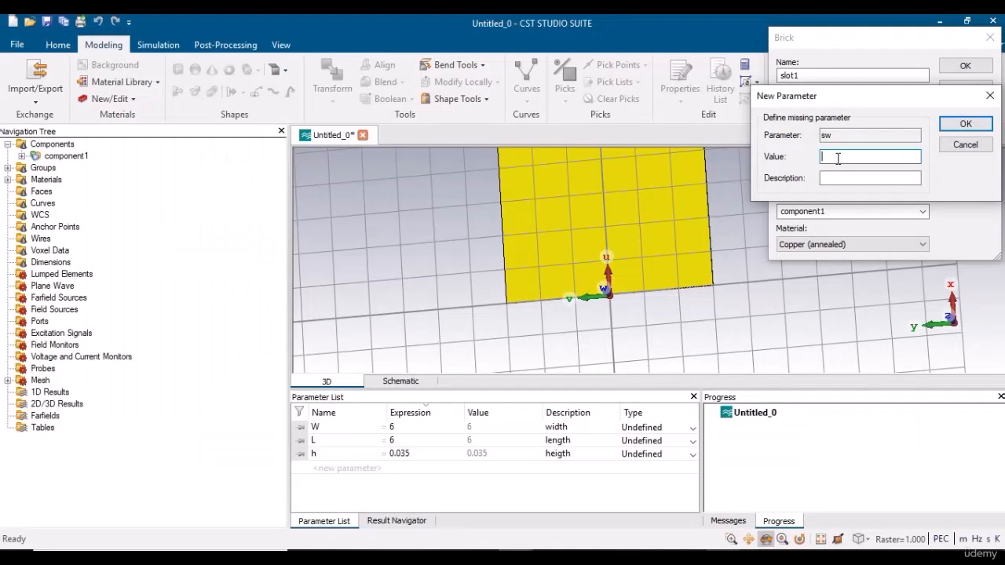
{"action": "type", "text": "0.5"}
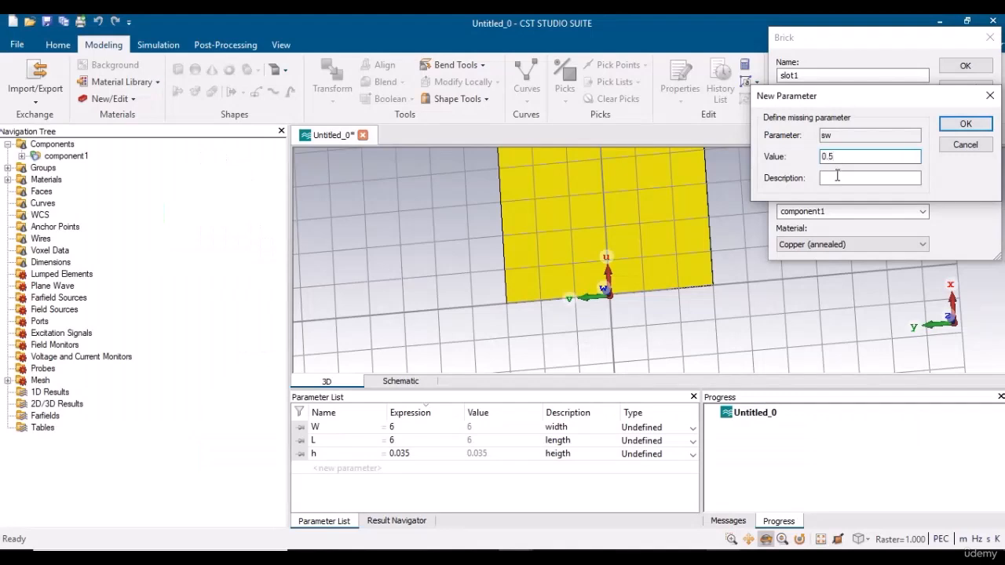
{"action": "left_click", "coordinate": [838, 176]}
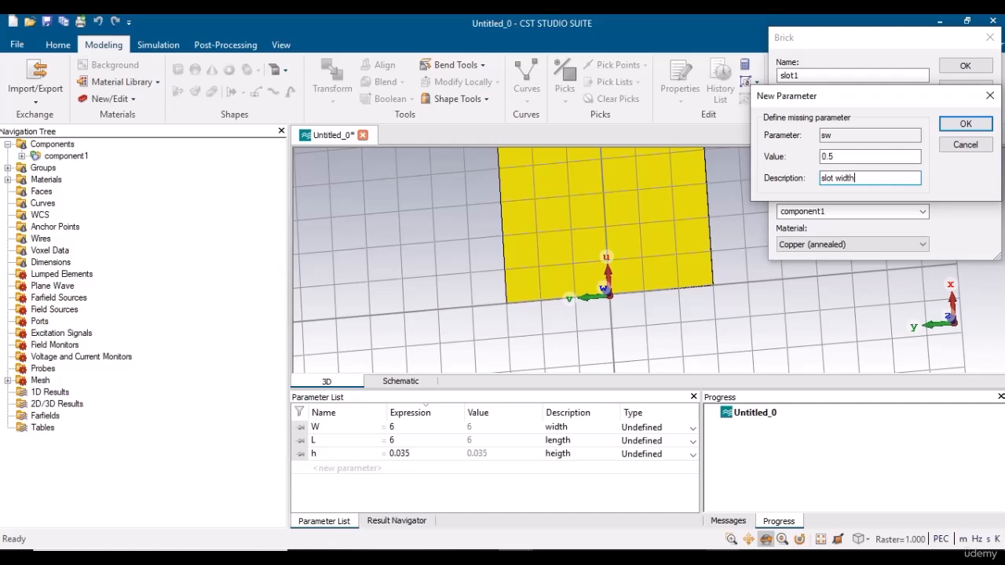
{"action": "left_click", "coordinate": [965, 124]}
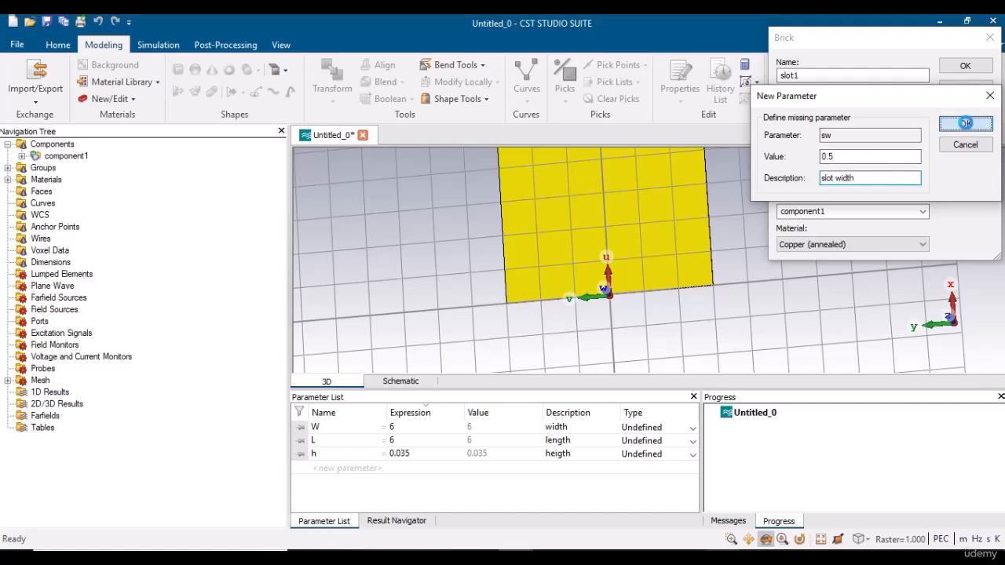
{"action": "left_click", "coordinate": [851, 177]}
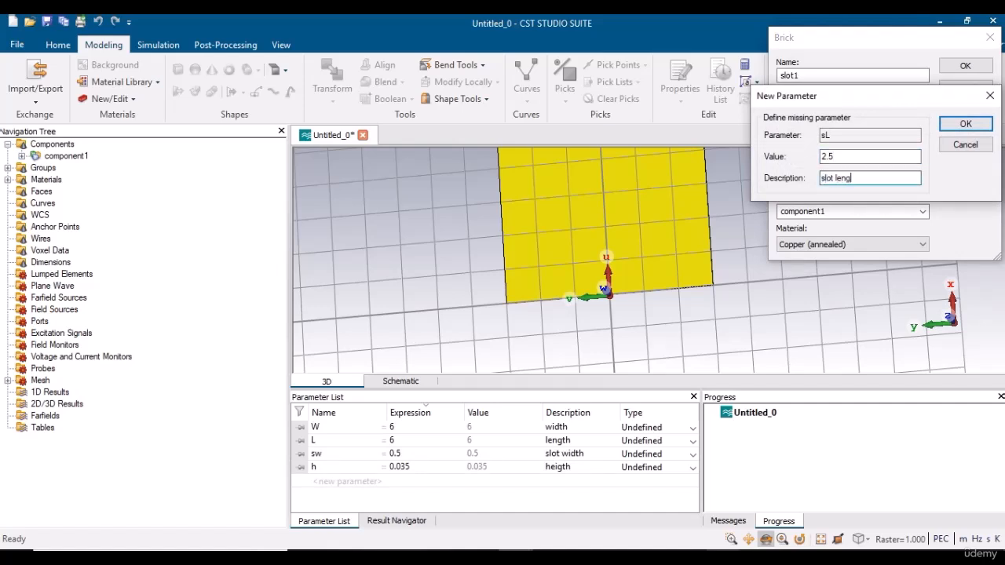
{"action": "type", "text": "slot length"}
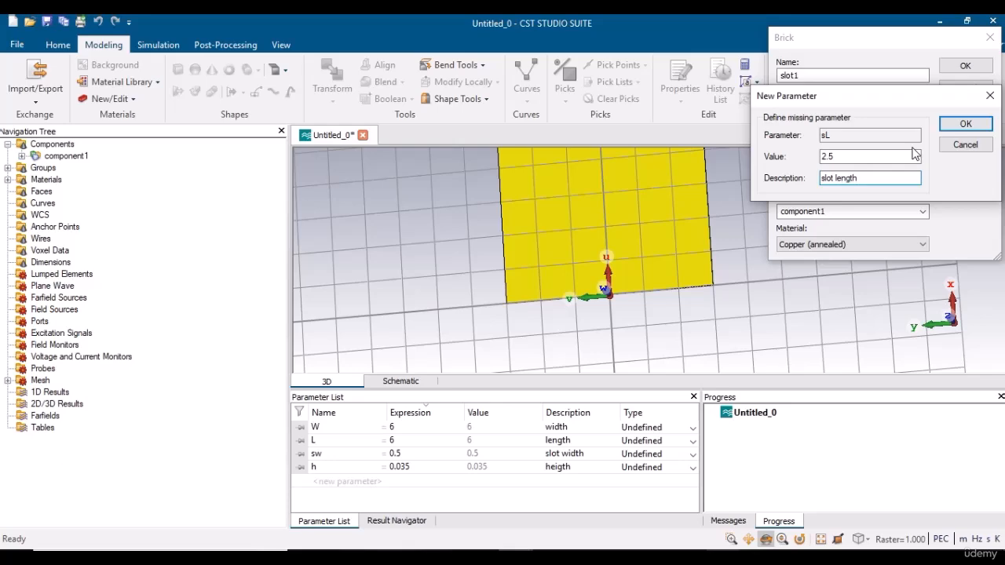
{"action": "left_click", "coordinate": [965, 124]}
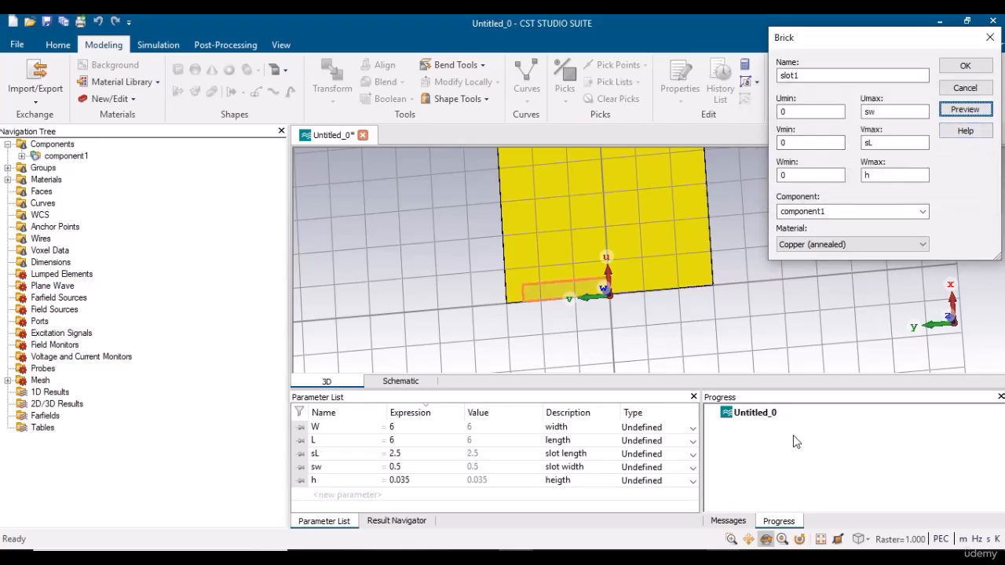
Try centring slot1 along U with Umin -sw/2 and Umax sw/2, and preview it.
{"action": "left_click_drag", "start_coordinate": [710, 367], "coordinate": [648, 320]}
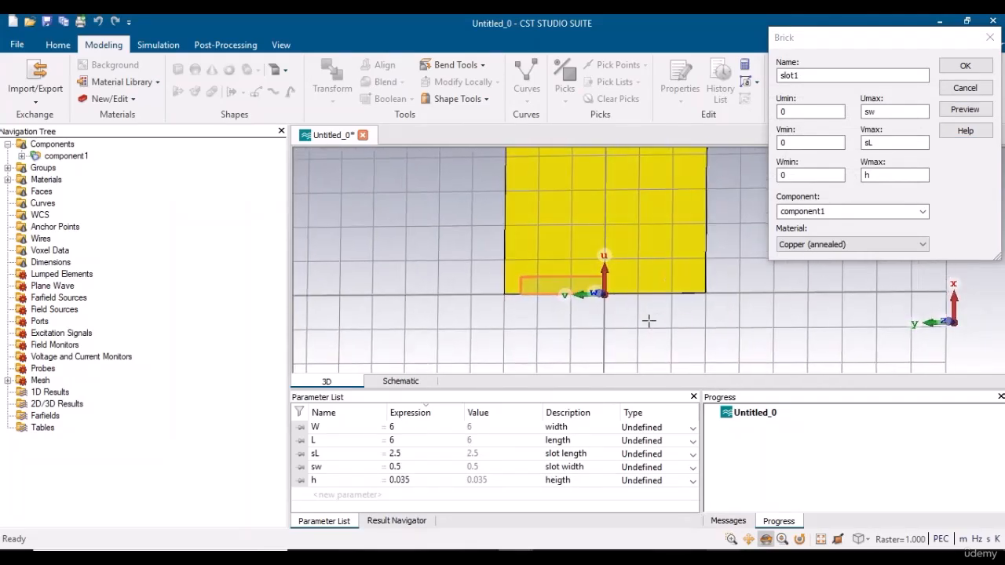
{"action": "double_click", "coordinate": [796, 111]}
{"action": "type", "text": "sw"}
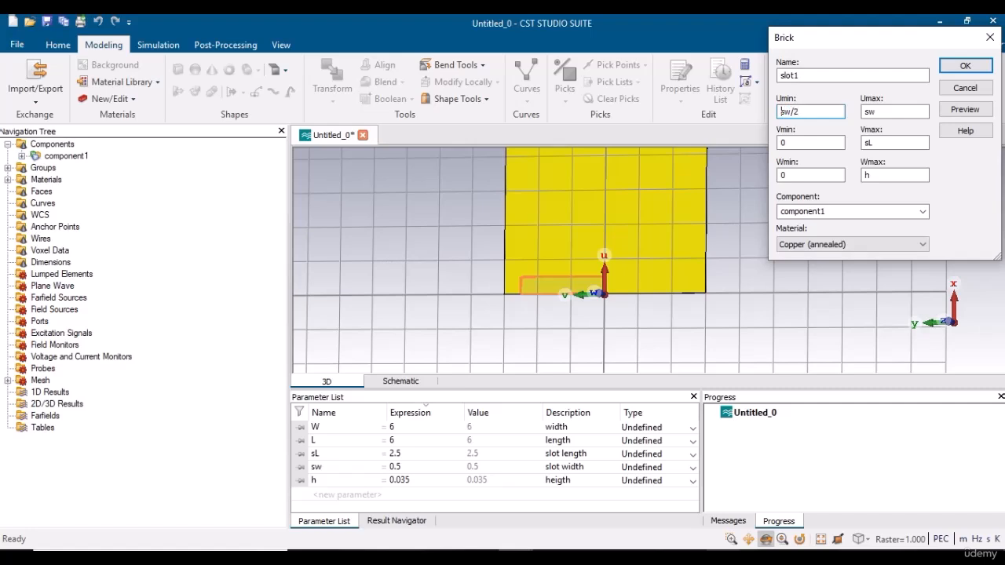
{"action": "type", "text": "/2"}
{"action": "key", "text": "Home"}
{"action": "type", "text": "-"}
{"action": "left_click", "coordinate": [874, 112]}
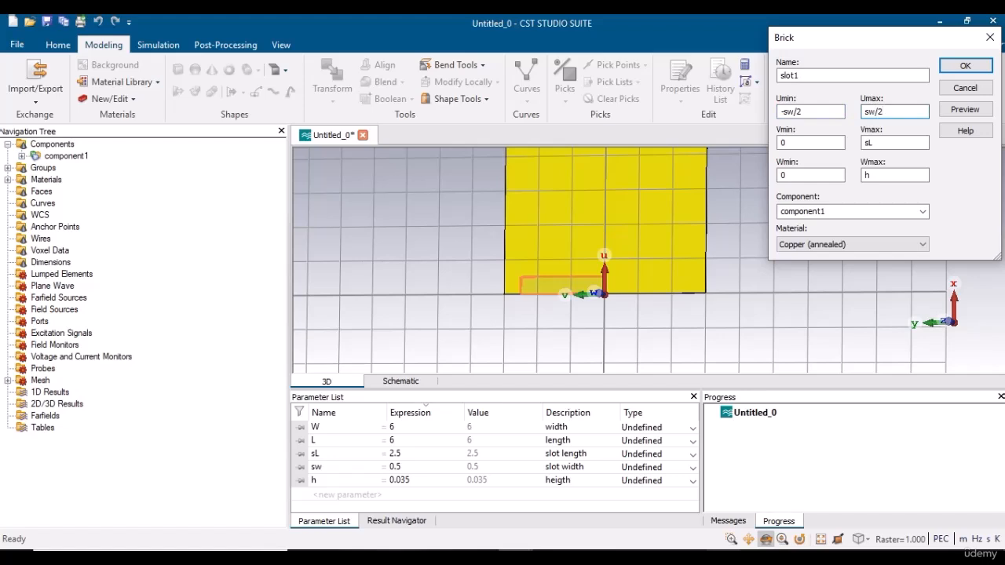
{"action": "type", "text": "/2"}
{"action": "double_click", "coordinate": [790, 140]}
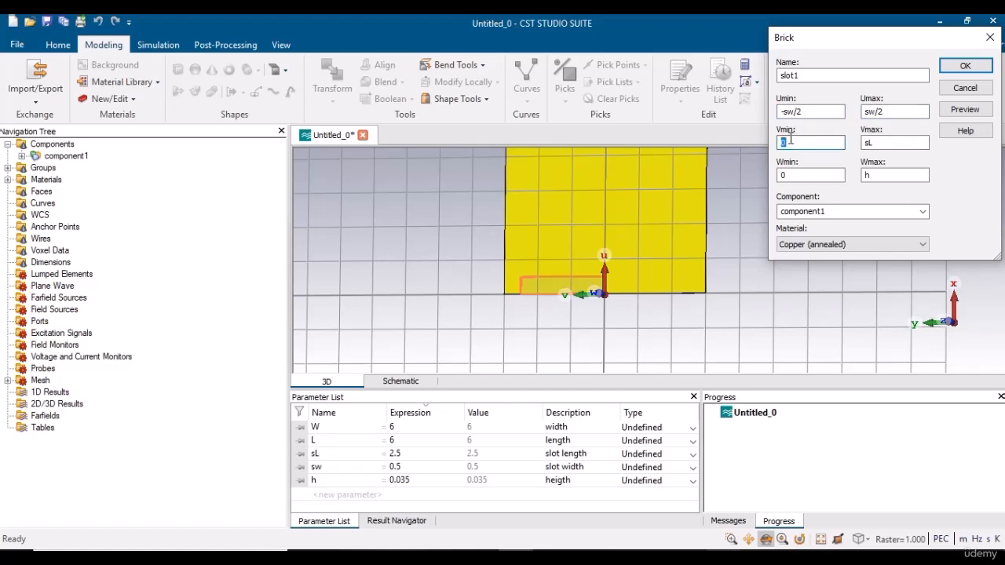
{"action": "left_click", "coordinate": [890, 142]}
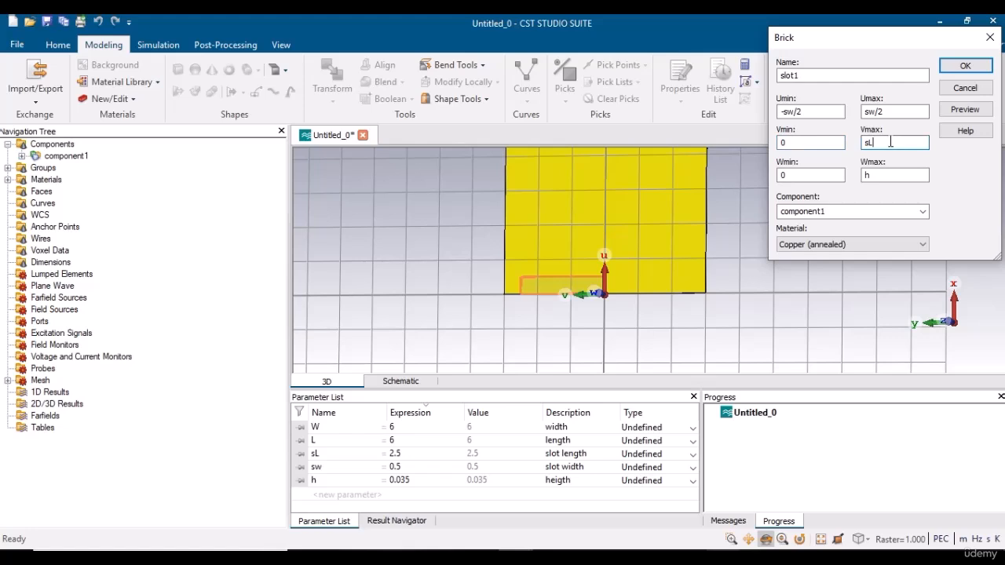
{"action": "left_click", "coordinate": [960, 114]}
Restore slot1's U range to Umin 0 and Umax sw, and preview it.
{"action": "left_click", "coordinate": [803, 112]}
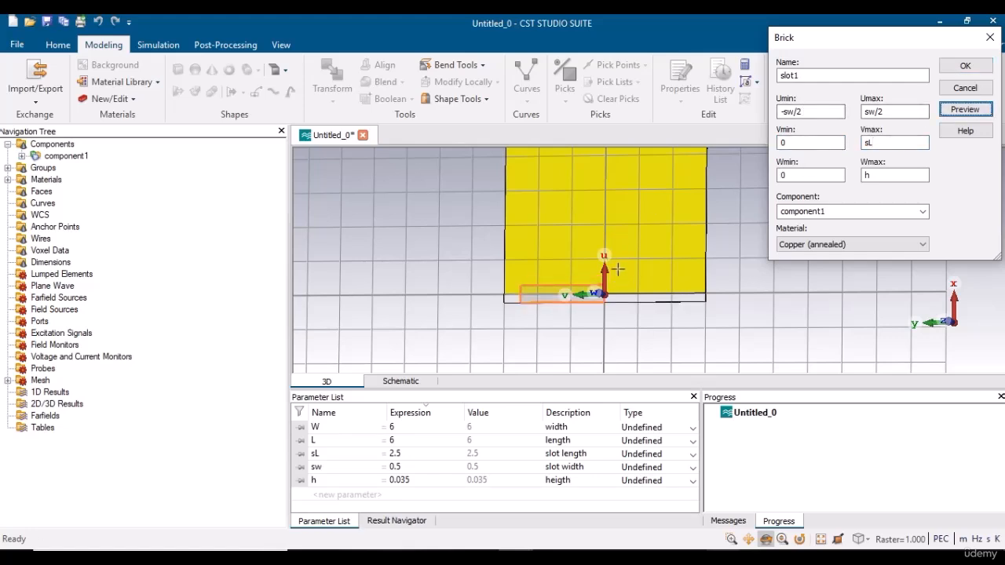
{"action": "double_click", "coordinate": [800, 112]}
{"action": "type", "text": "0"}
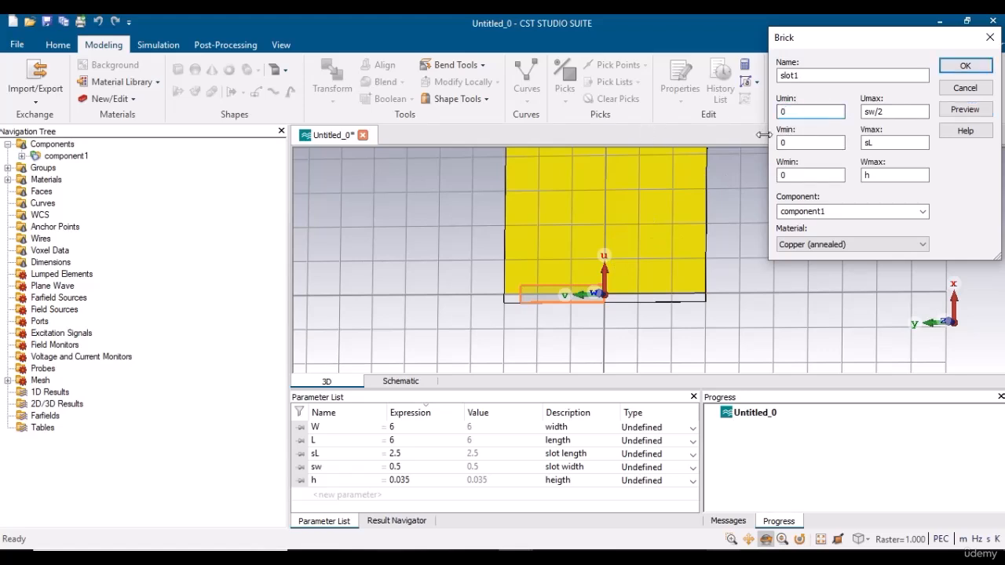
{"action": "left_click", "coordinate": [885, 112]}
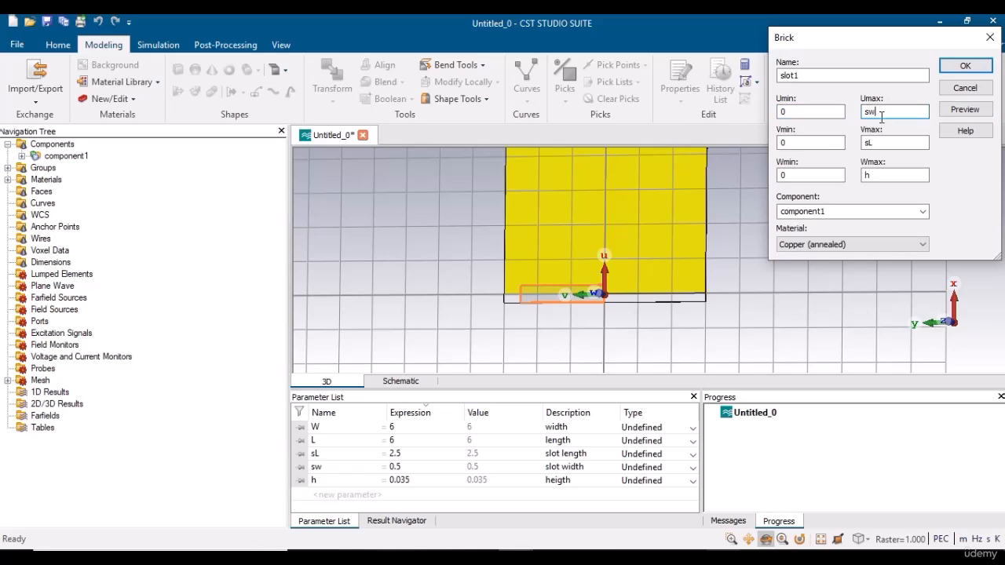
{"action": "left_click", "coordinate": [964, 109]}
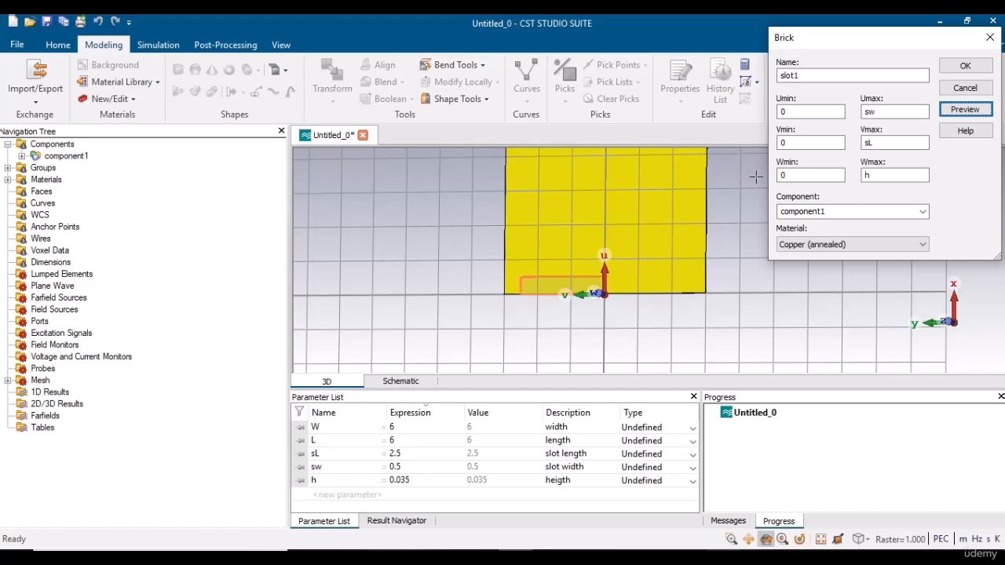
Centre slot1 along V by setting Vmin to -sL/2 and Vmax to sL/2, and preview it.
{"action": "double_click", "coordinate": [803, 143]}
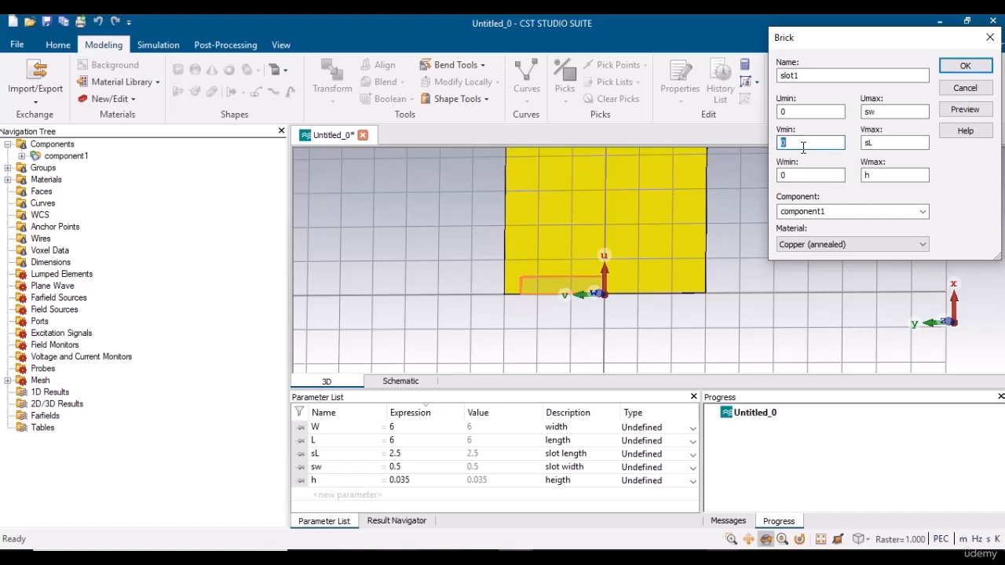
{"action": "type", "text": "-sL/2"}
{"action": "key", "text": "Tab"}
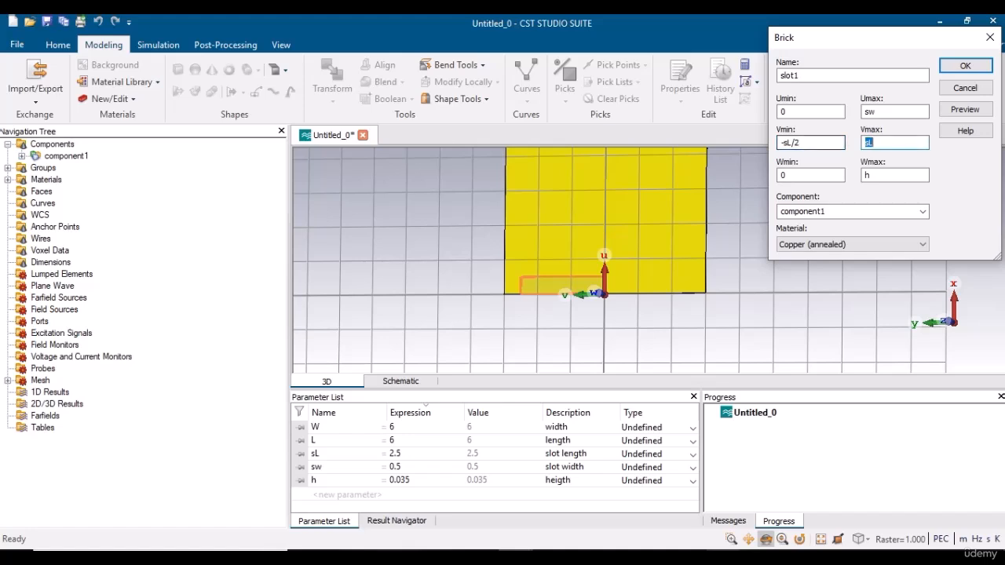
{"action": "left_click", "coordinate": [885, 145]}
{"action": "type", "text": "/2"}
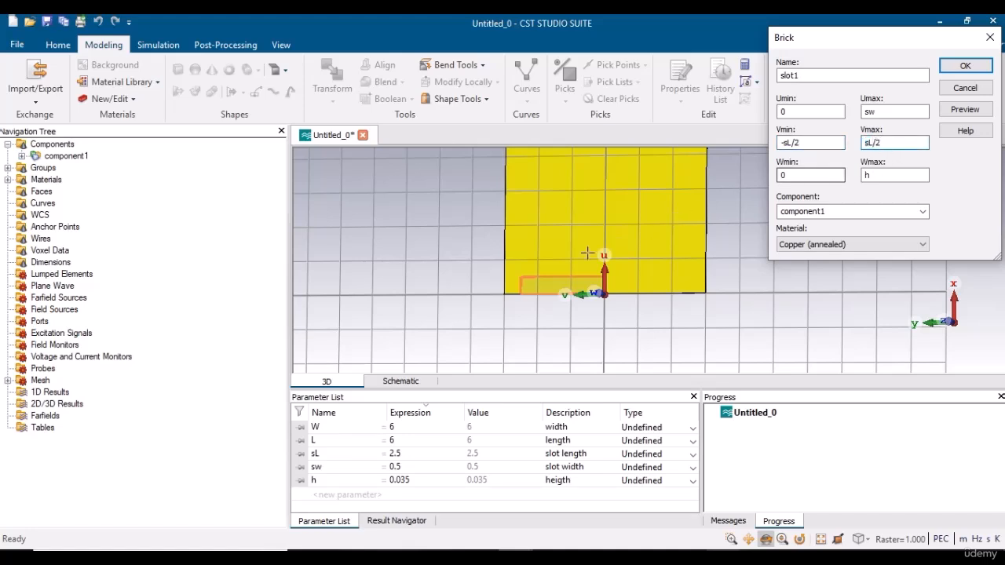
{"action": "left_click", "coordinate": [965, 110]}
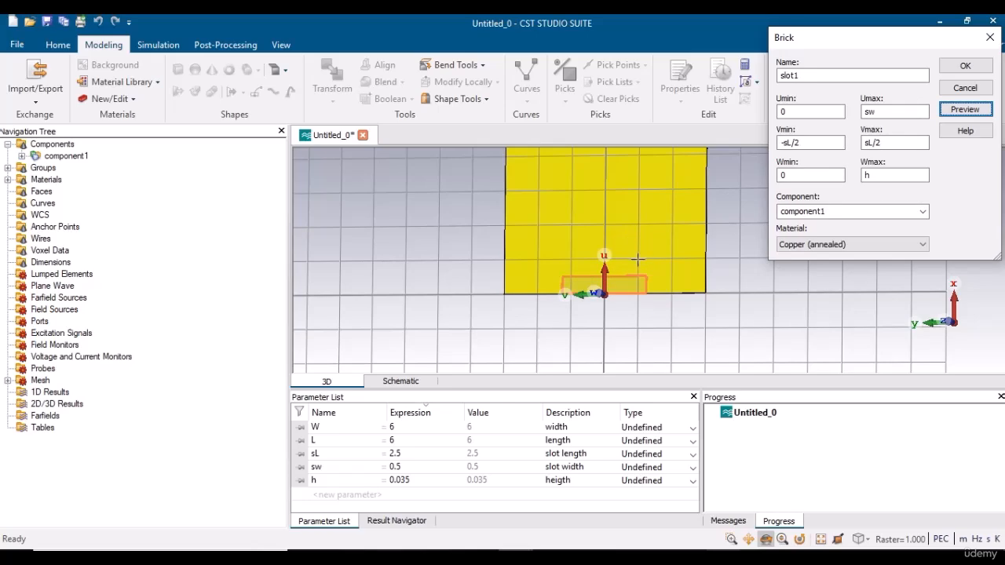
Set slot1's Umin to g, preview it, and define the missing parameter g = 0.5 ("gap").
{"action": "left_click_drag", "start_coordinate": [577, 280], "coordinate": [637, 277]}
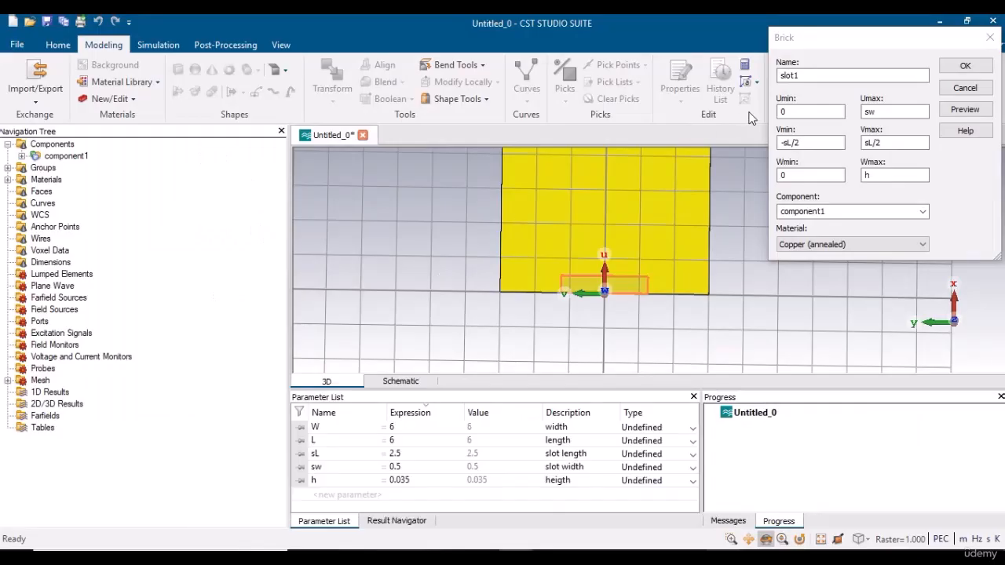
{"action": "double_click", "coordinate": [785, 111]}
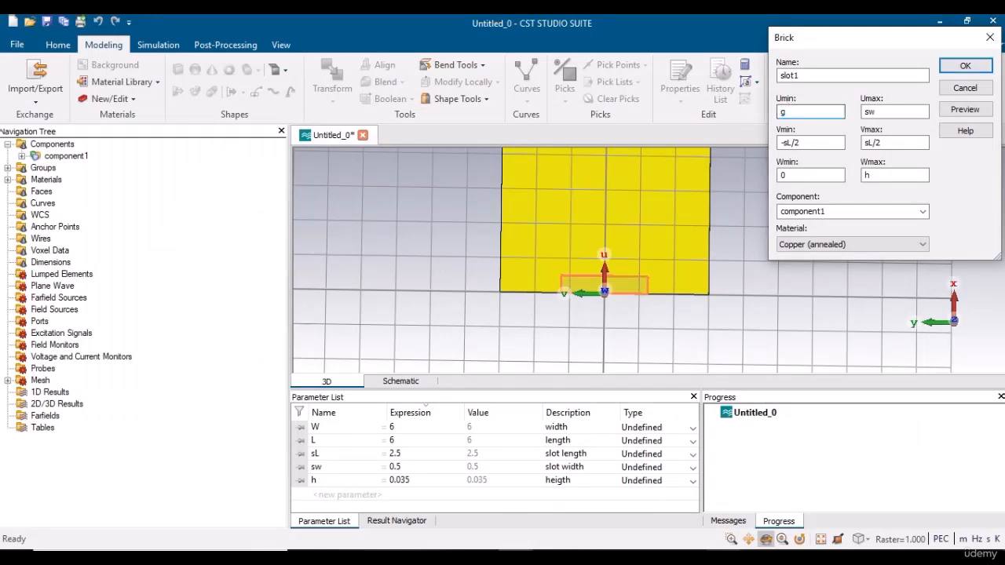
{"action": "left_click", "coordinate": [964, 109]}
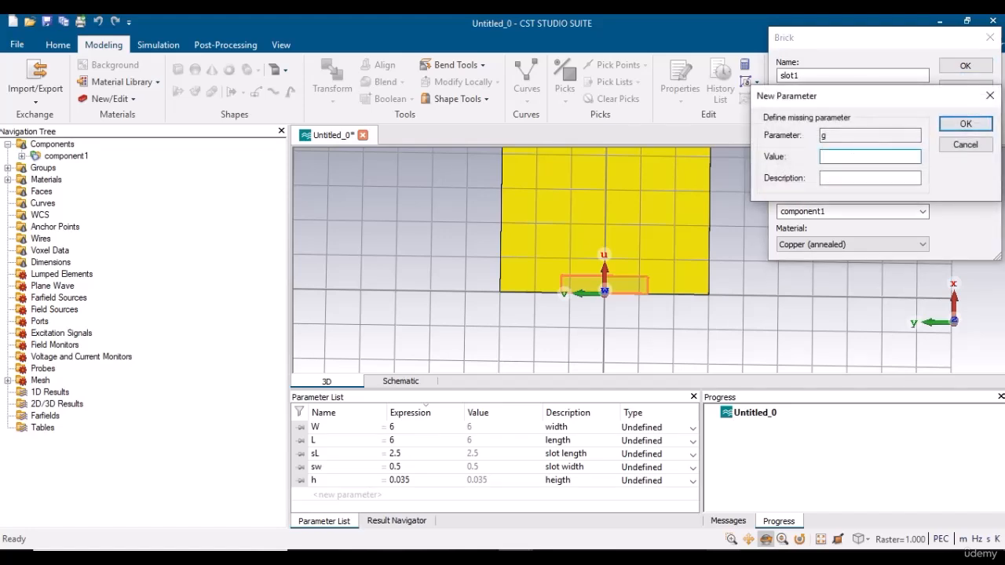
{"action": "left_click", "coordinate": [843, 176]}
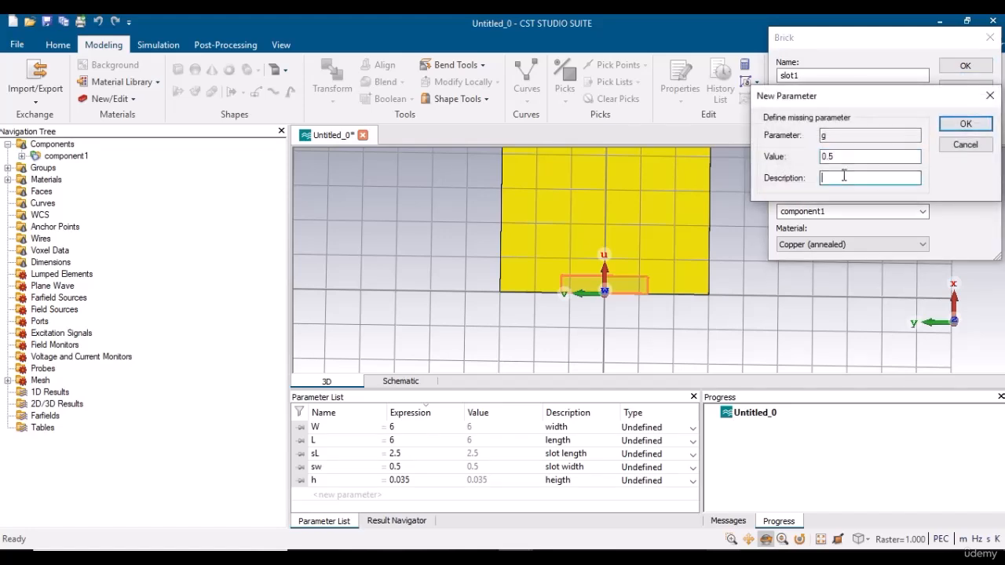
{"action": "left_click", "coordinate": [964, 122]}
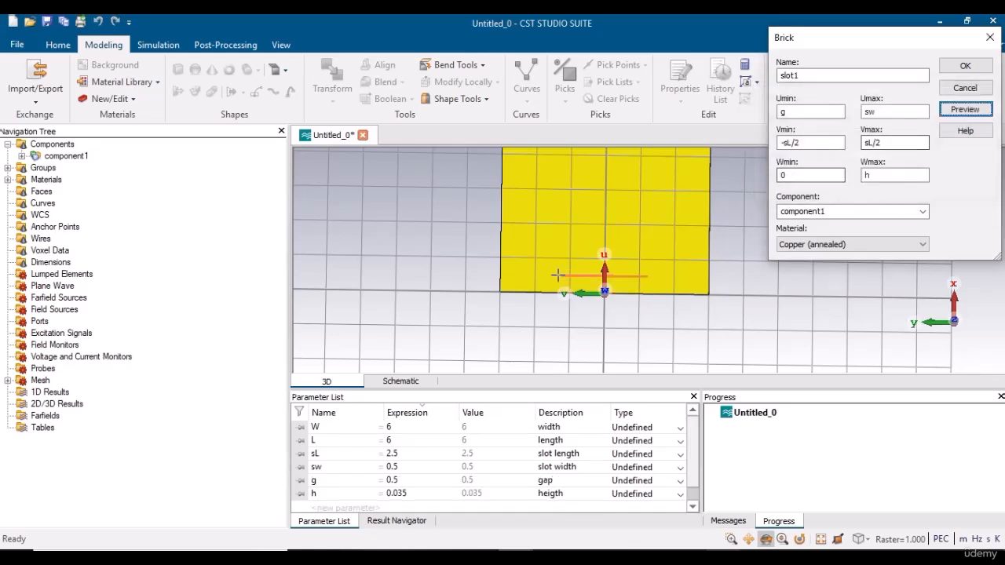
Set slot1's Umax to sw+g, preview it, and create the brick.
{"action": "left_click_drag", "start_coordinate": [557, 274], "coordinate": [576, 287]}
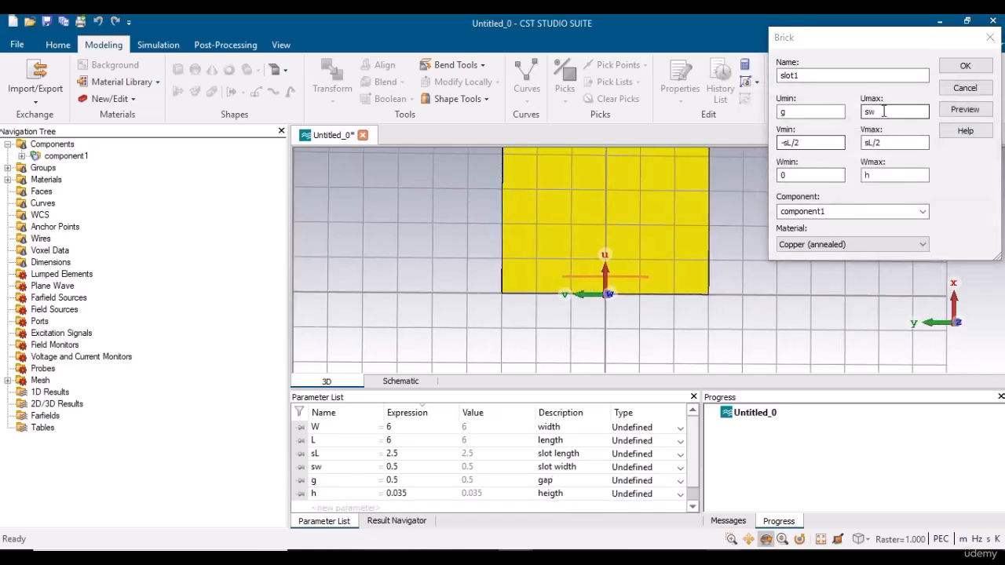
{"action": "left_click", "coordinate": [882, 112]}
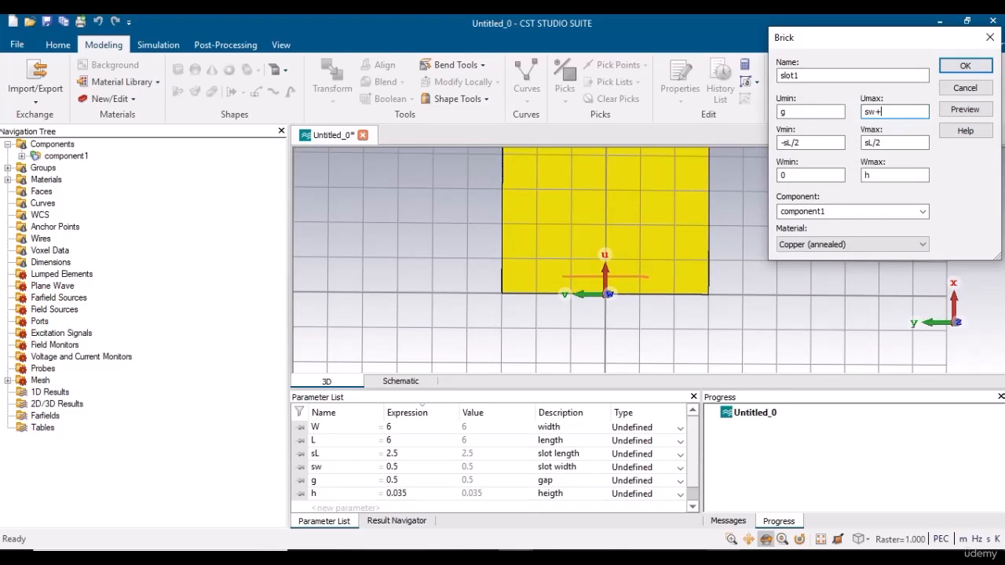
{"action": "left_click", "coordinate": [964, 109]}
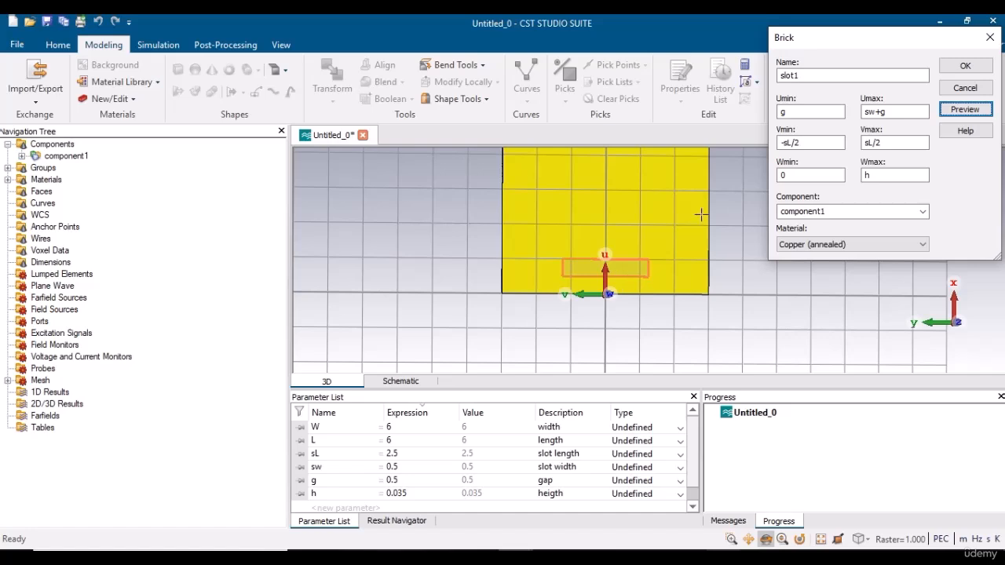
{"action": "left_click", "coordinate": [965, 67]}
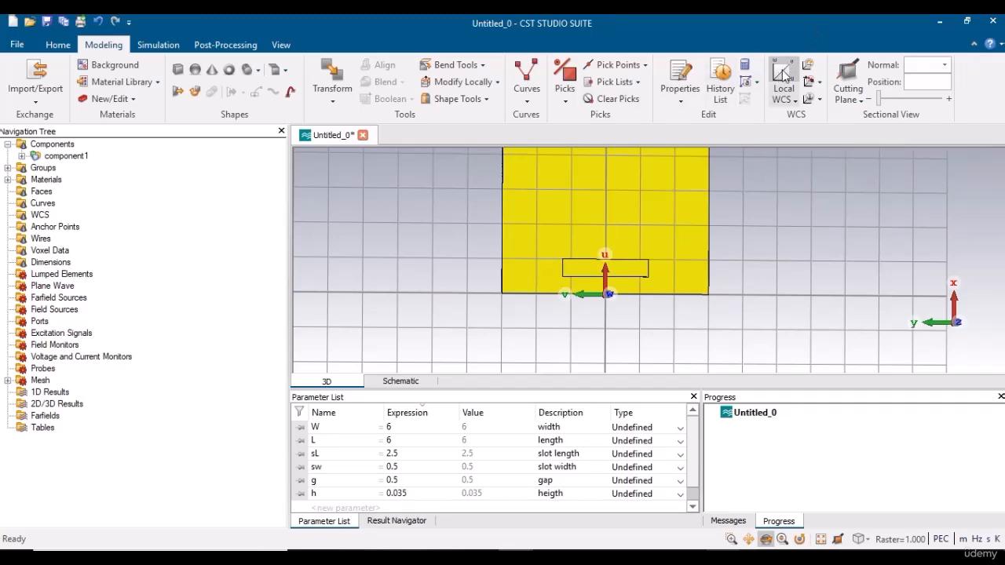
Switch off the local WCS and examine slot1's thickness against the main brick up close at an angle.
{"action": "left_click", "coordinate": [783, 75]}
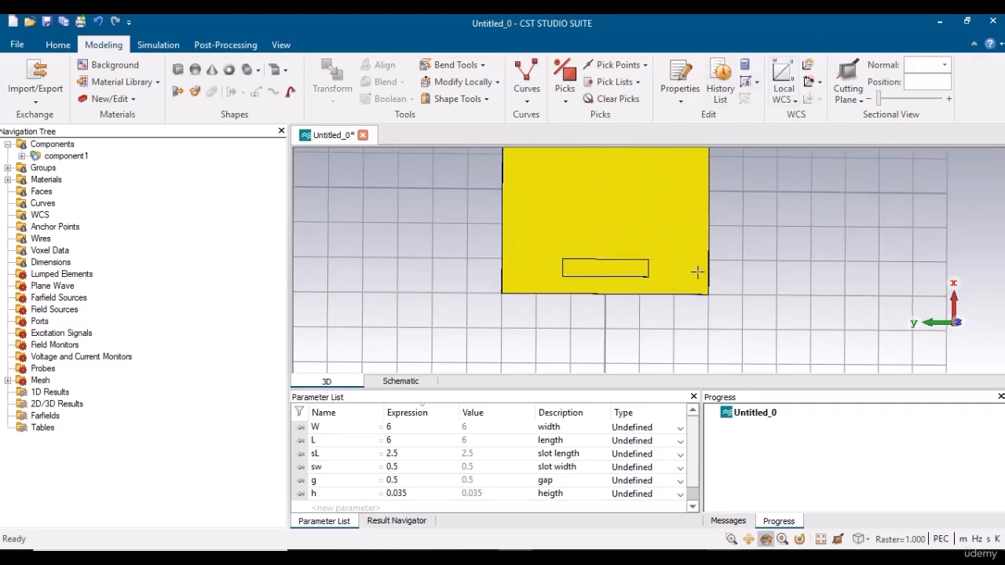
{"action": "left_click", "coordinate": [766, 540]}
{"action": "left_click_drag", "start_coordinate": [546, 244], "coordinate": [725, 255]}
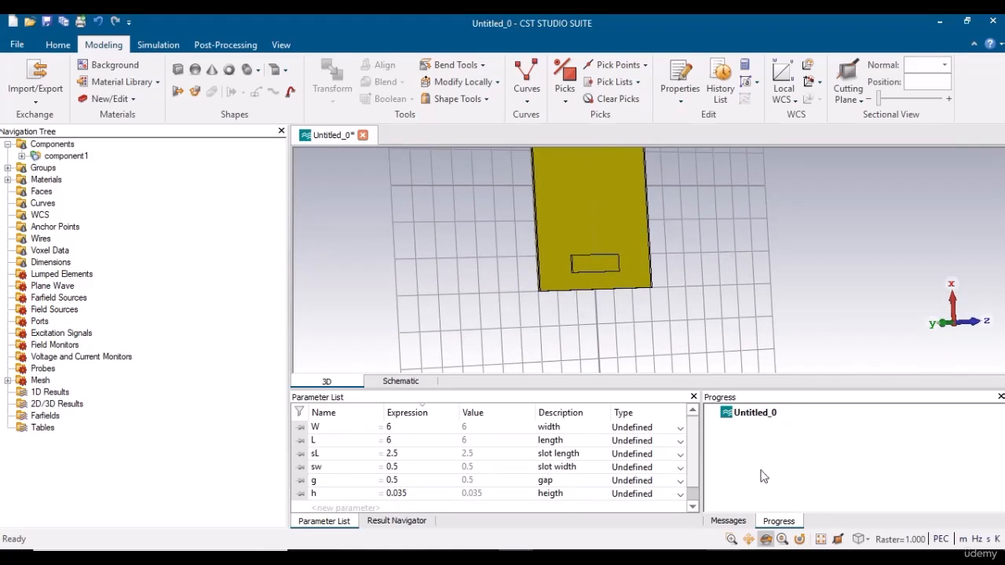
{"action": "left_click_drag", "start_coordinate": [602, 263], "coordinate": [699, 293]}
{"action": "left_click", "coordinate": [729, 539]}
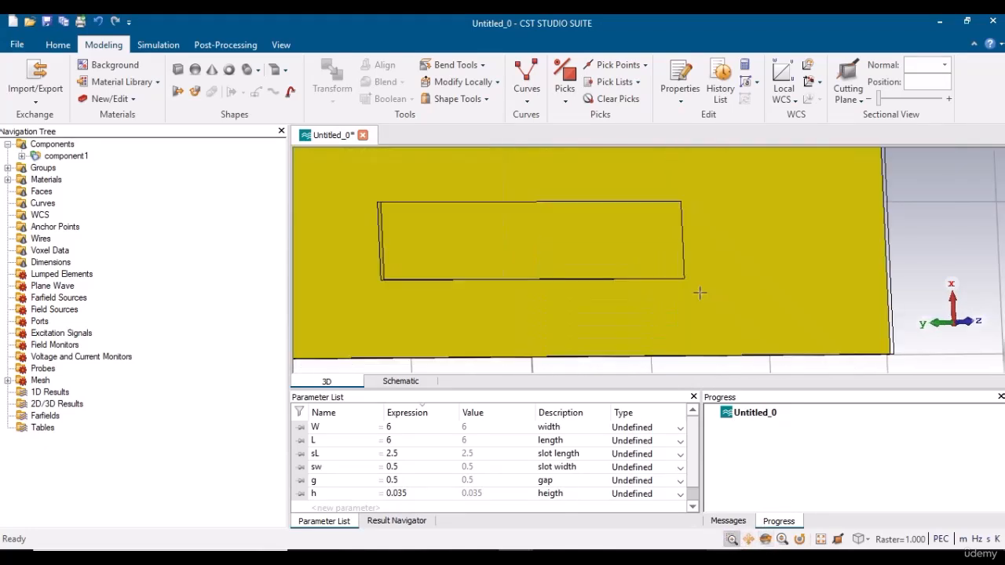
{"action": "left_click", "coordinate": [765, 540]}
{"action": "left_click_drag", "start_coordinate": [520, 287], "coordinate": [522, 267]}
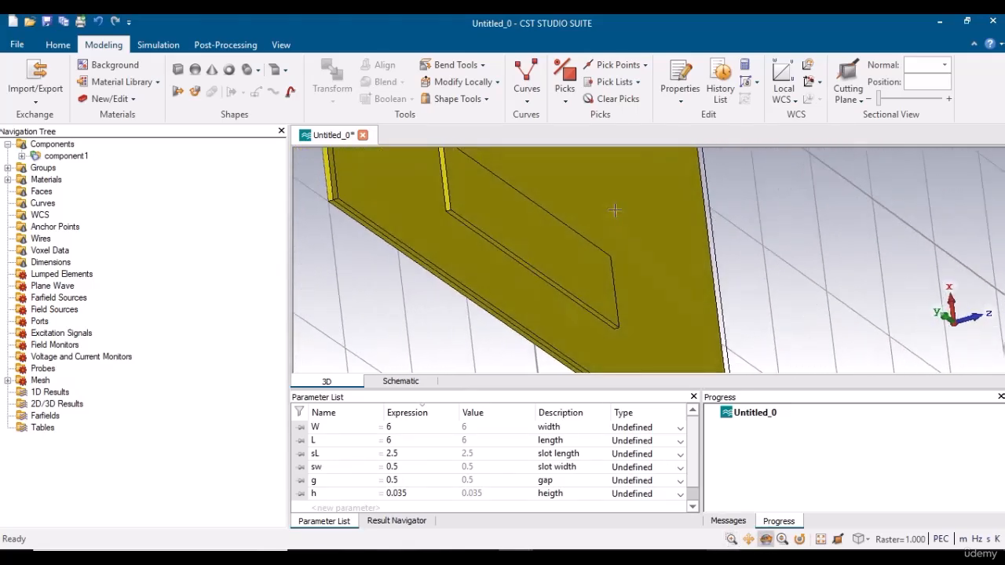
Edit slot1's brick definition in component1, setting Wmax to -h, preview and apply it, and close the history tree.
{"action": "left_click", "coordinate": [22, 156]}
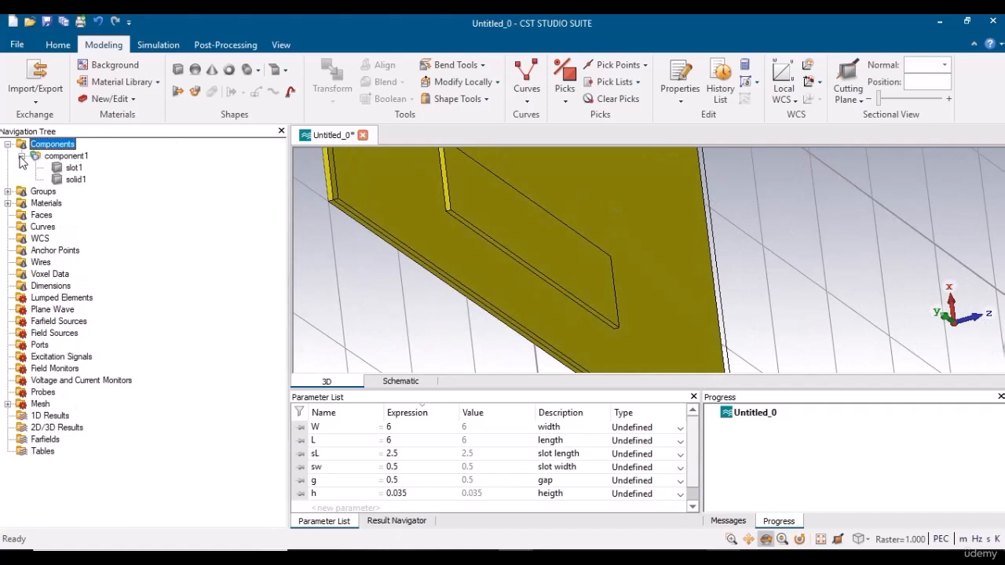
{"action": "double_click", "coordinate": [70, 170]}
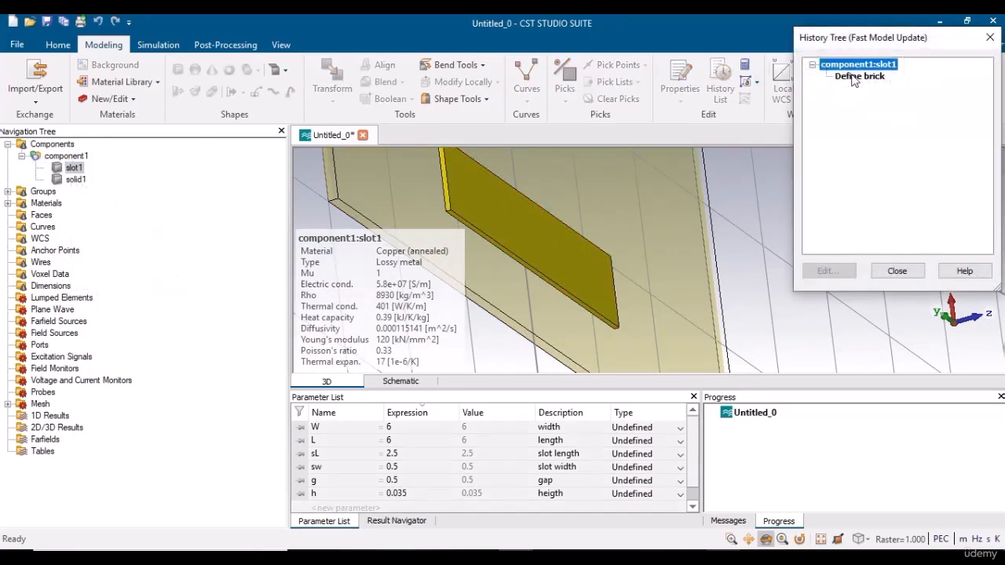
{"action": "double_click", "coordinate": [856, 77]}
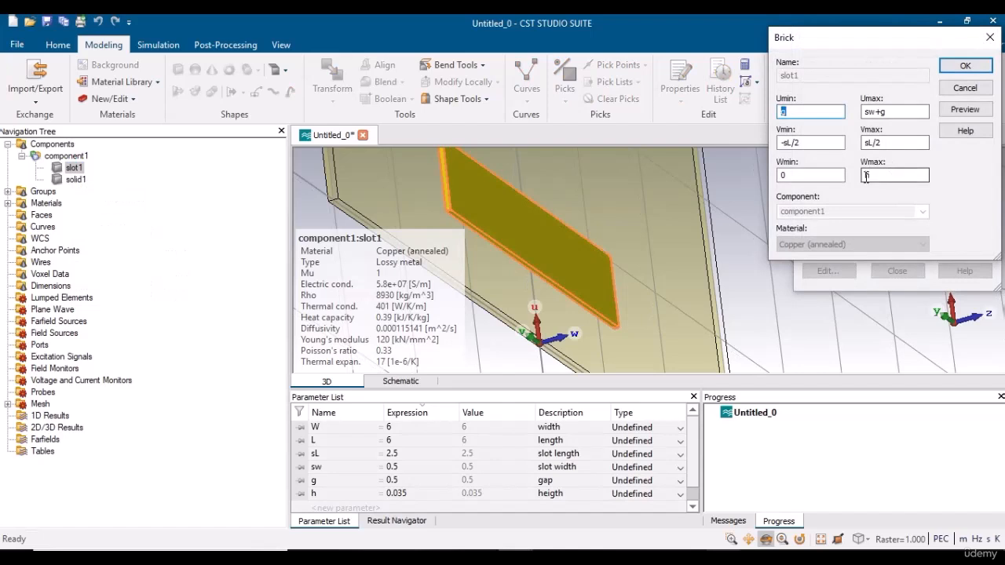
{"action": "left_click", "coordinate": [866, 175]}
{"action": "left_click", "coordinate": [964, 109]}
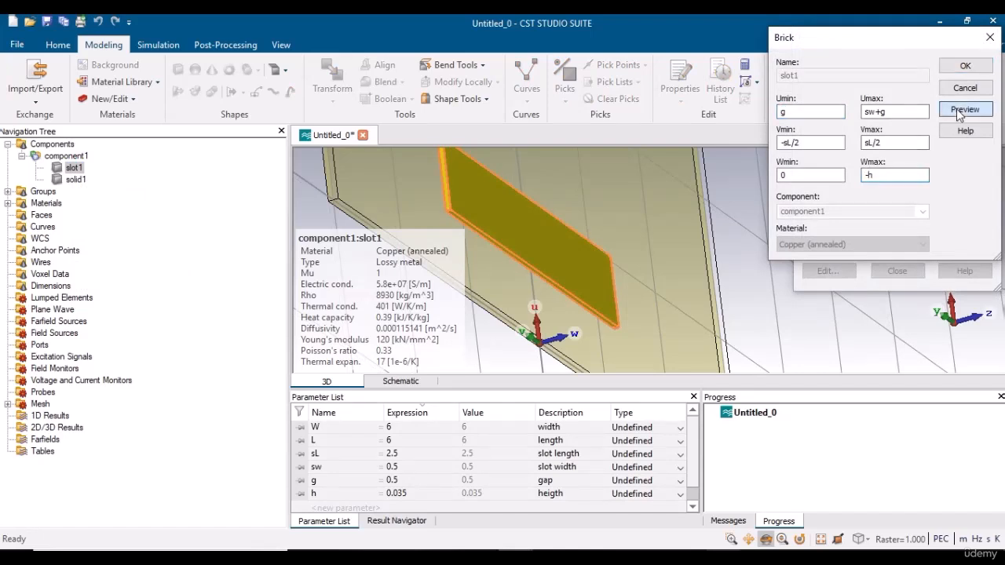
{"action": "left_click", "coordinate": [964, 66]}
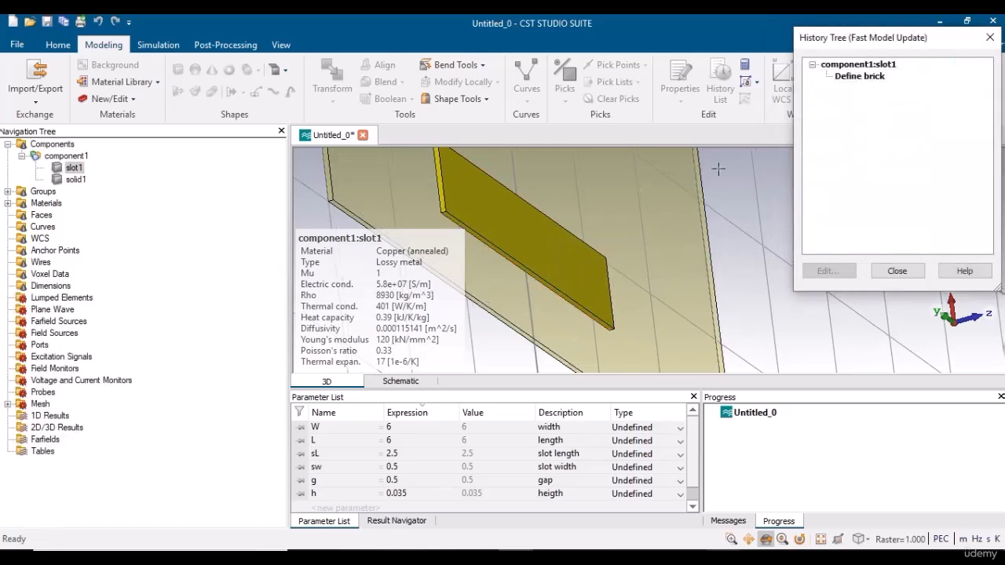
{"action": "left_click", "coordinate": [899, 271]}
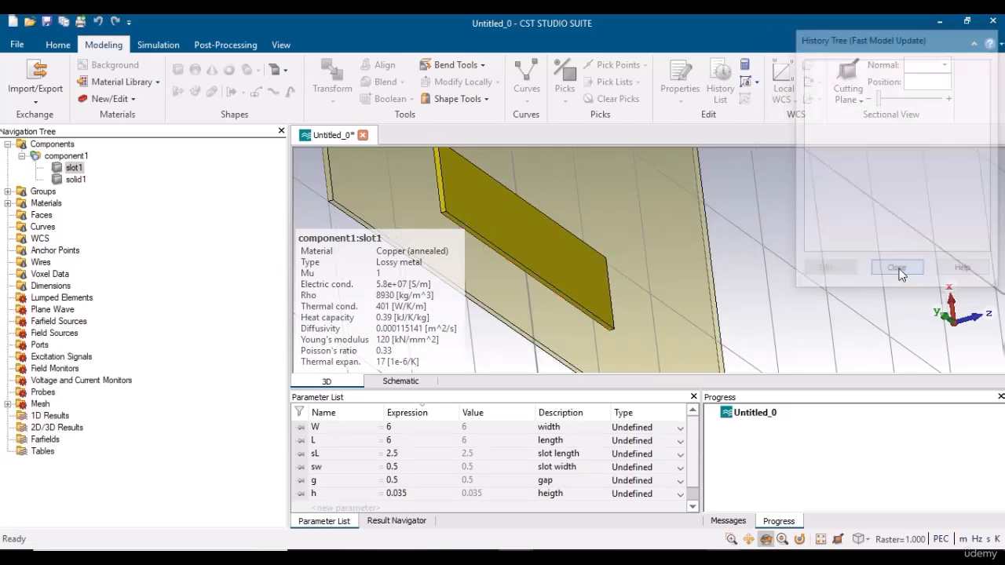
Measure slot1's long edge nearest the main brick's outer edge, and clear the pick.
{"action": "left_click", "coordinate": [69, 156]}
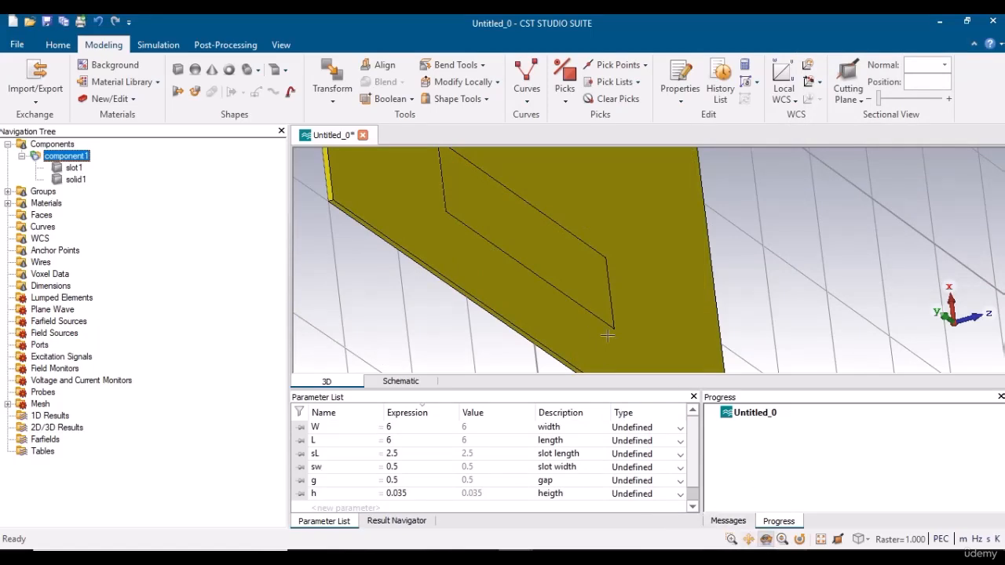
{"action": "left_click_drag", "start_coordinate": [554, 299], "coordinate": [529, 287]}
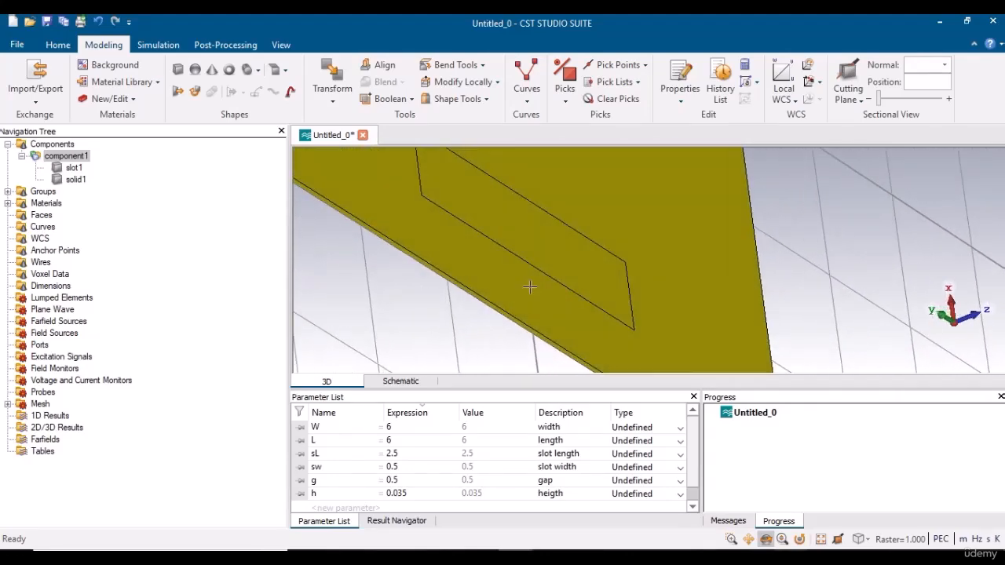
{"action": "key", "text": "space"}
{"action": "left_click_drag", "start_coordinate": [634, 249], "coordinate": [631, 375]}
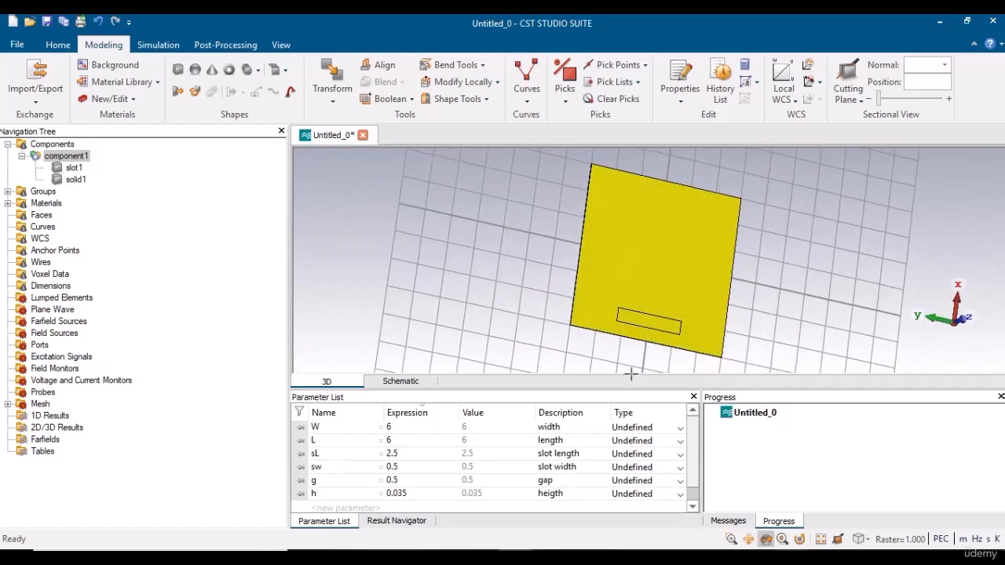
{"action": "left_click", "coordinate": [730, 539]}
{"action": "left_click_drag", "start_coordinate": [604, 303], "coordinate": [728, 358]}
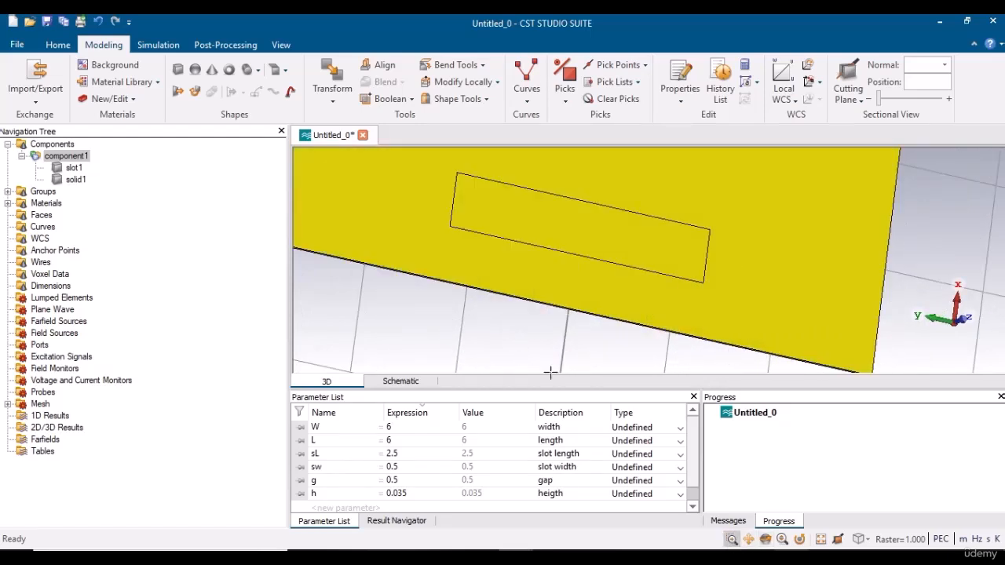
{"action": "key", "text": "e"}
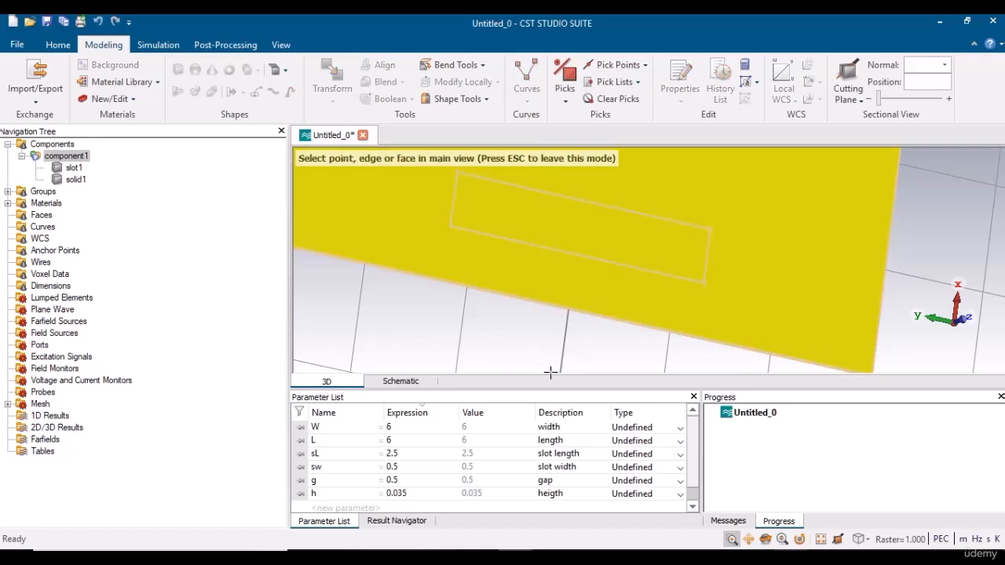
{"action": "double_click", "coordinate": [571, 252]}
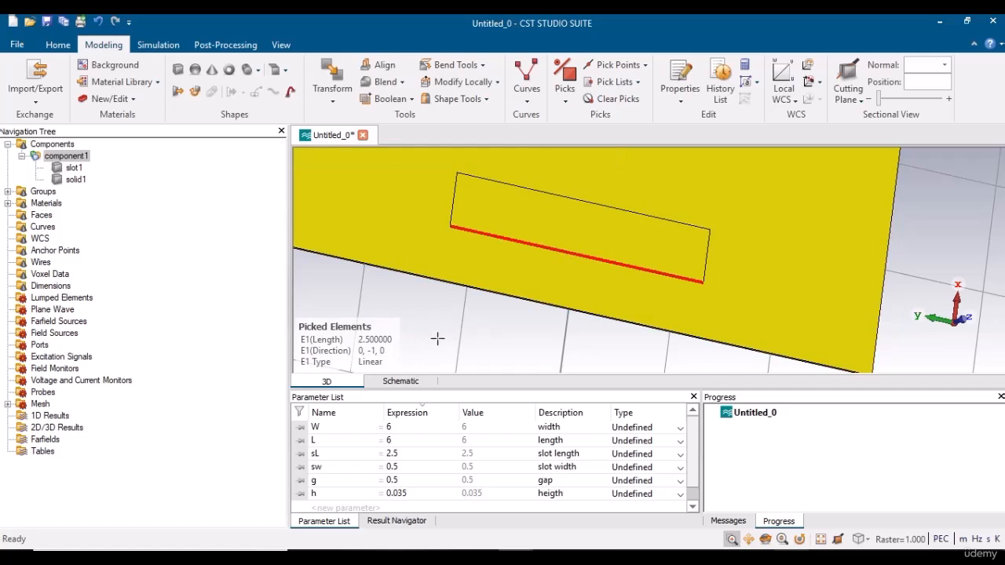
{"action": "key", "text": "d"}
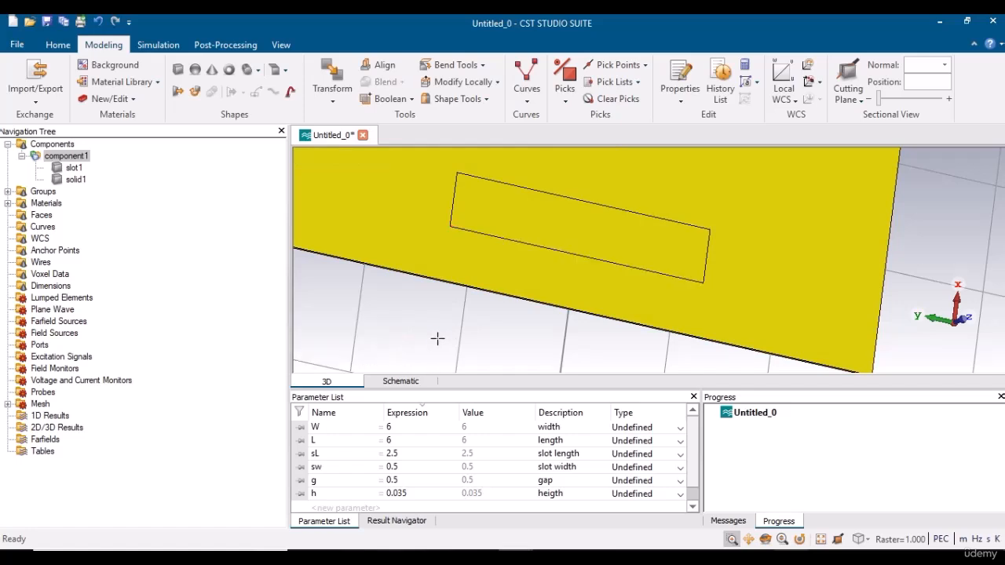
Measure one of slot1's short edges, and clear the pick.
{"action": "key", "text": "s"}
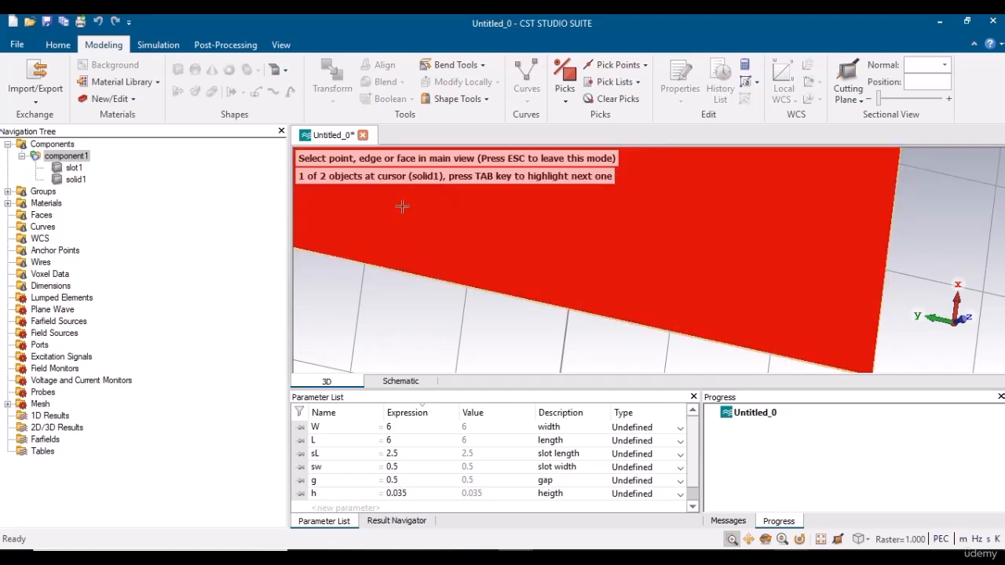
{"action": "left_click", "coordinate": [453, 205]}
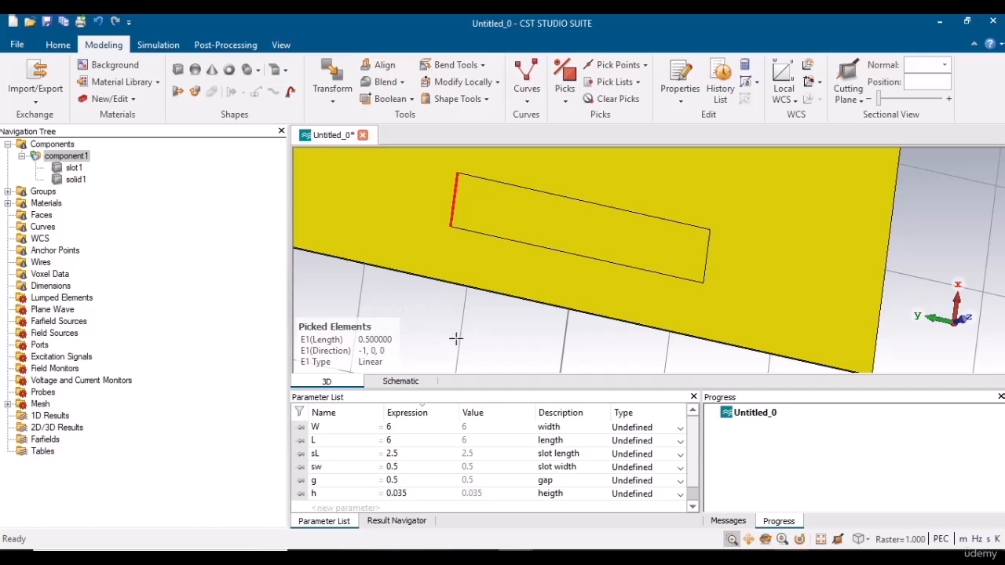
{"action": "left_click", "coordinate": [617, 100]}
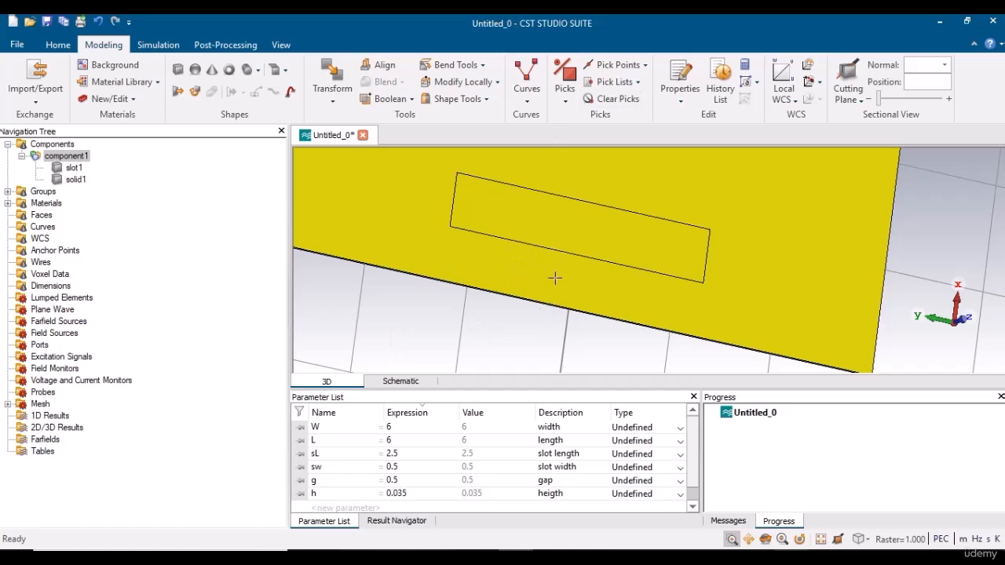
Measure the gap between the centre of slot1's nearest long edge and the centre of the main brick's outer edge.
{"action": "left_click", "coordinate": [646, 66]}
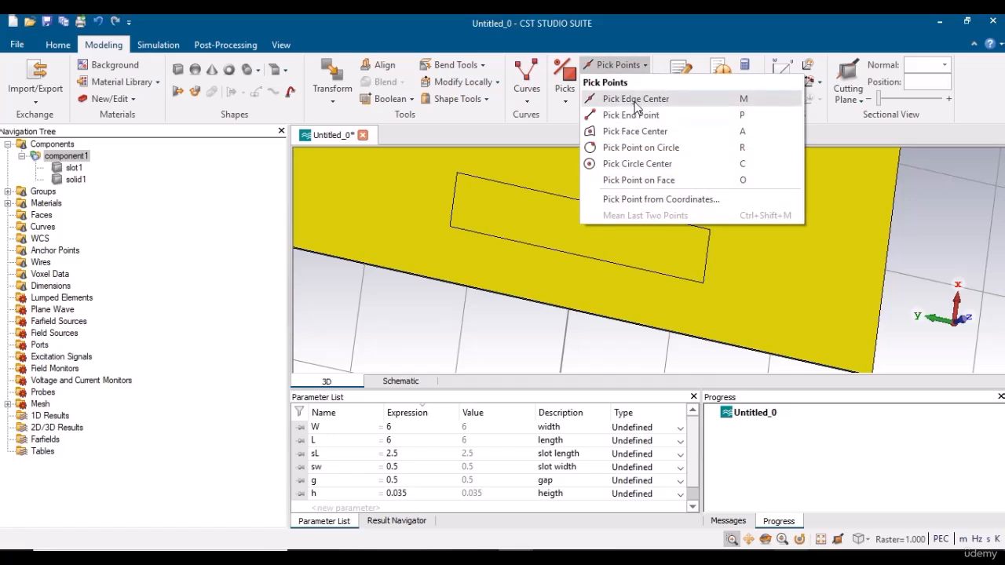
{"action": "left_click", "coordinate": [634, 99]}
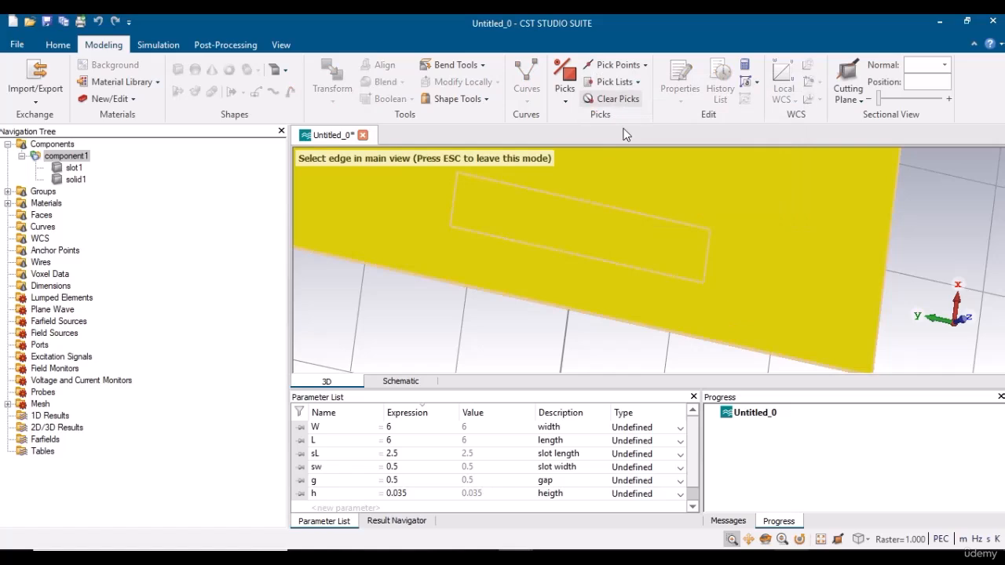
{"action": "left_click", "coordinate": [568, 254]}
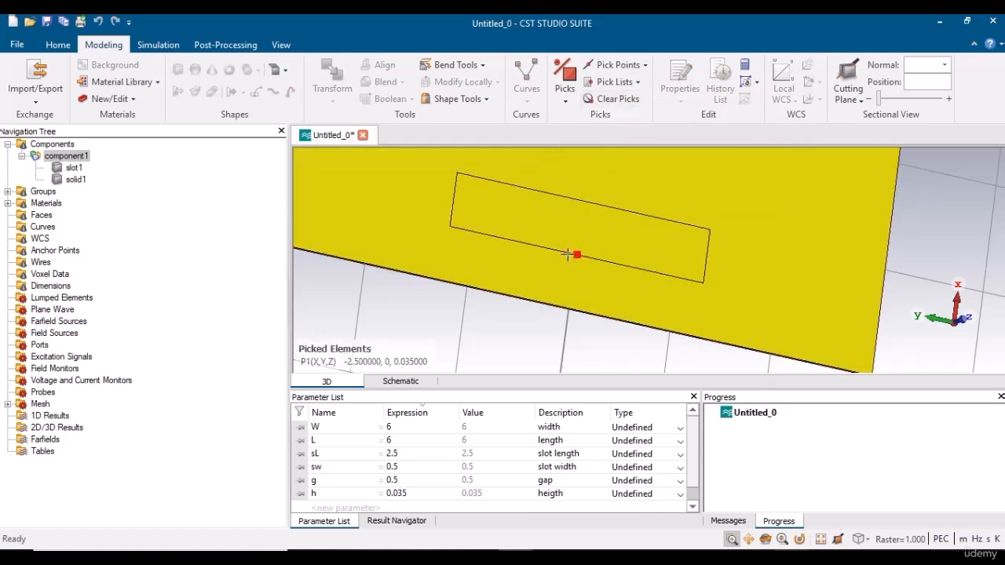
{"action": "left_click", "coordinate": [645, 65]}
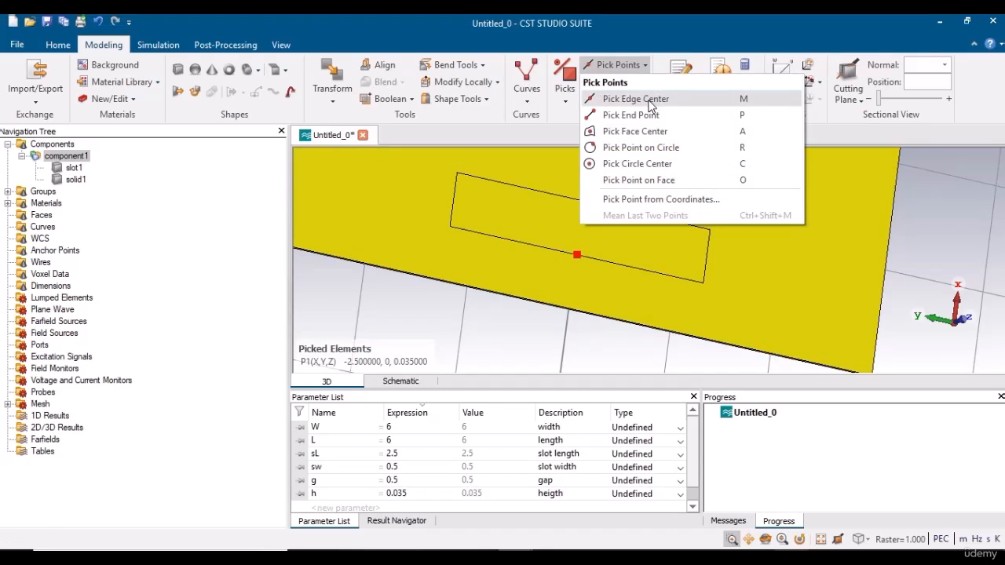
{"action": "left_click", "coordinate": [650, 102]}
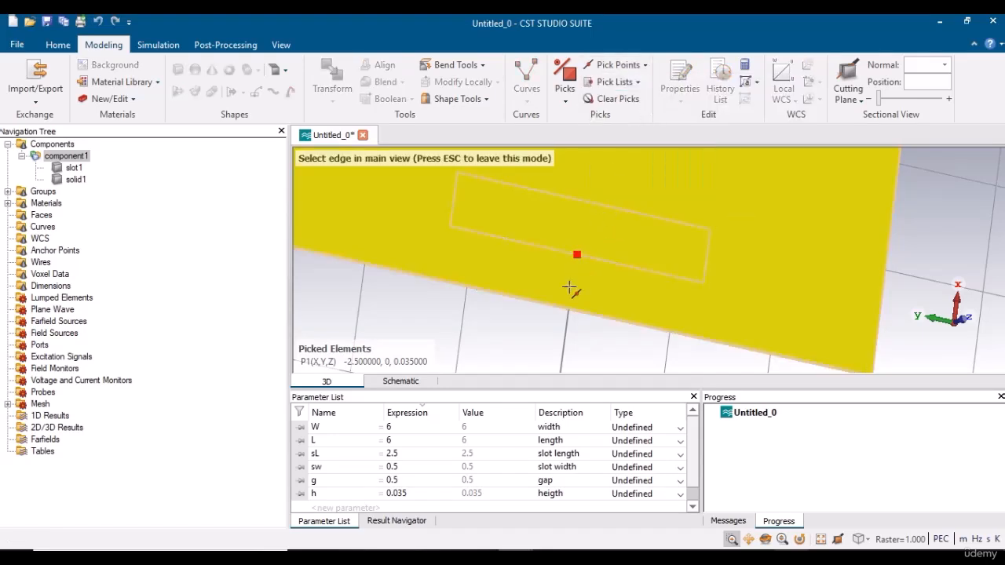
{"action": "left_click", "coordinate": [556, 307]}
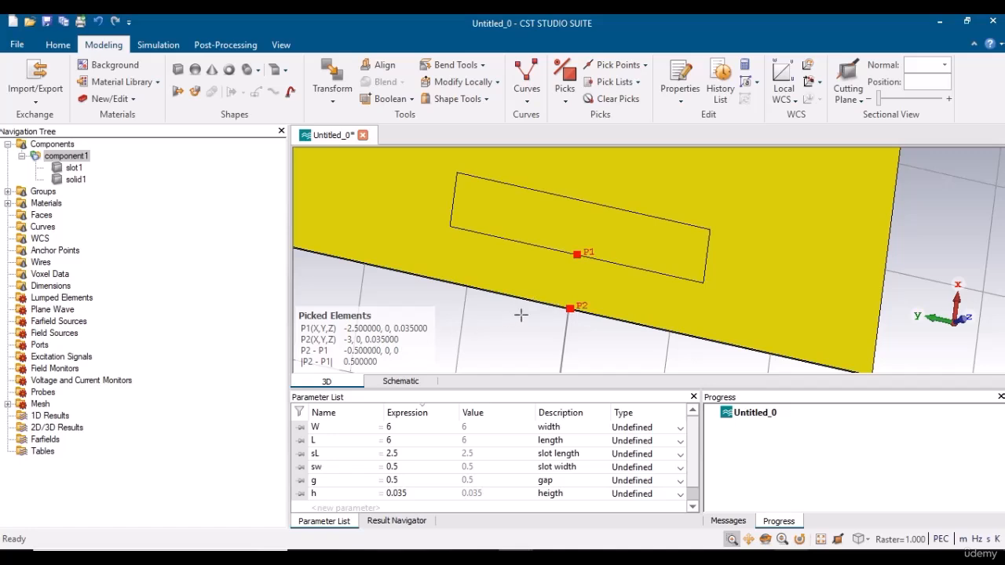
Clear the gap measurement's picked points and turn the whole model to a straight-on view of the XY plane.
{"action": "left_click", "coordinate": [613, 98]}
{"action": "key", "text": "space"}
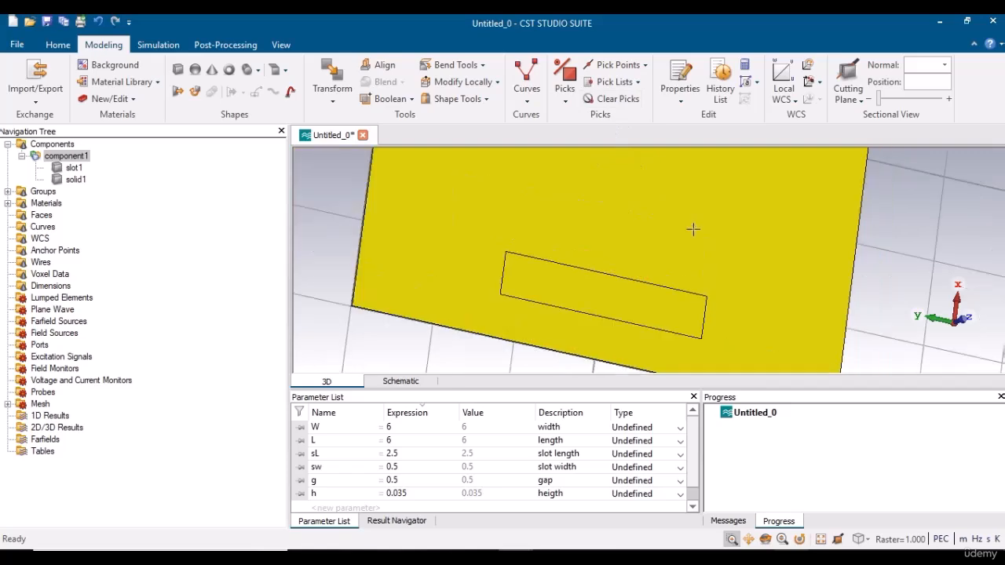
{"action": "left_click", "coordinate": [766, 539]}
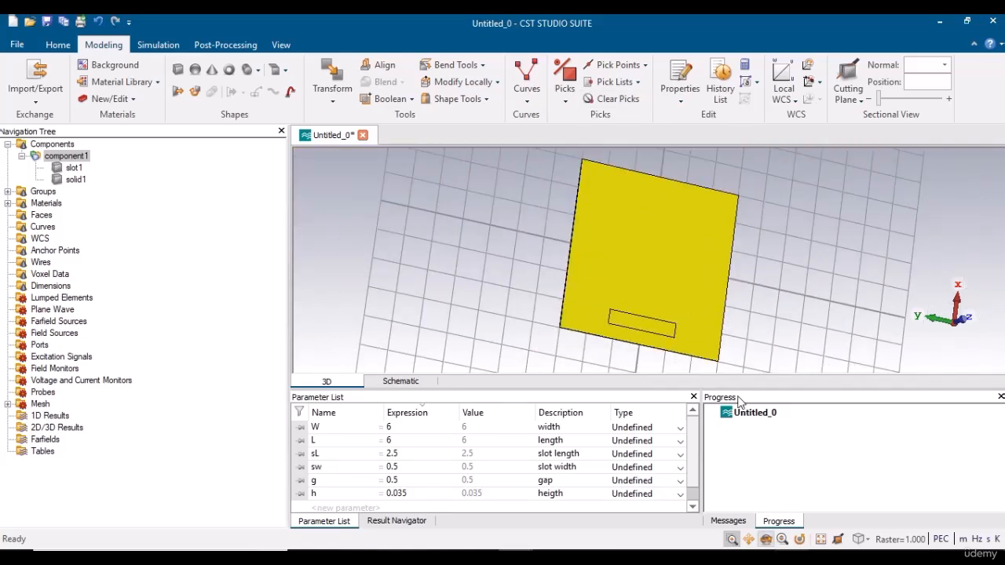
{"action": "left_click_drag", "start_coordinate": [706, 354], "coordinate": [521, 159]}
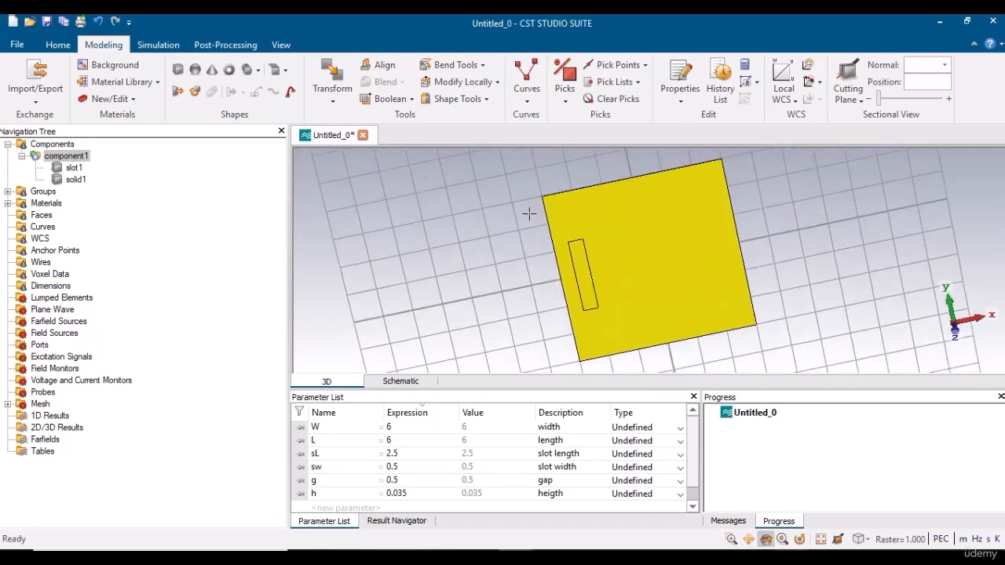
{"action": "left_click_drag", "start_coordinate": [590, 299], "coordinate": [615, 255]}
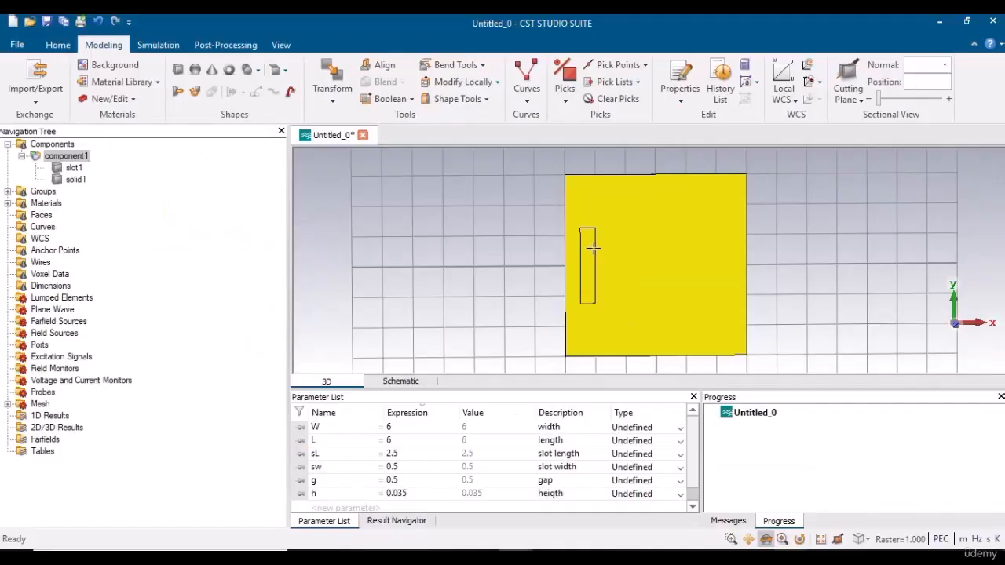
Mirror slot1 as a copy across the plane through the origin with normal X = 1, previewing it first.
{"action": "left_click", "coordinate": [74, 168]}
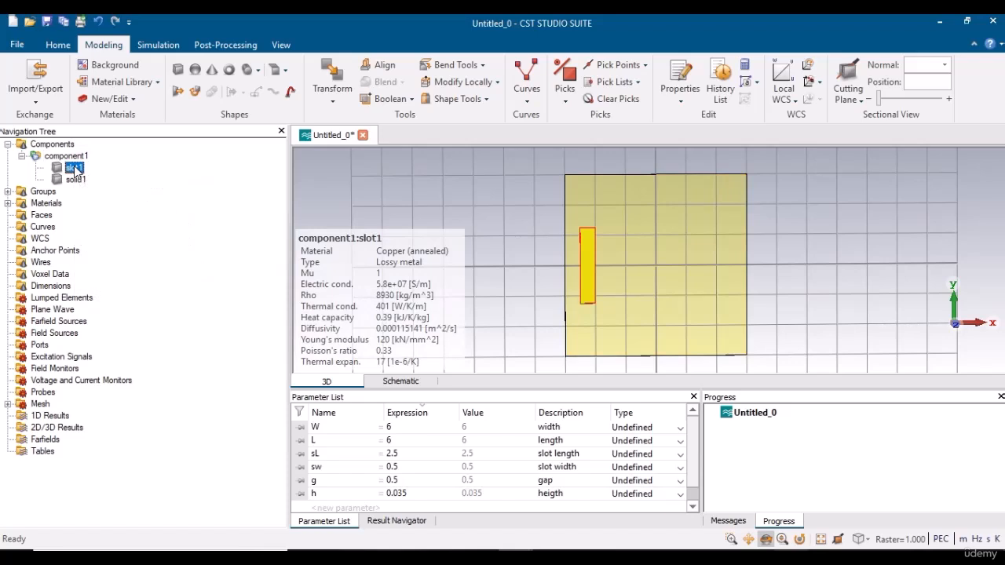
{"action": "left_click", "coordinate": [331, 102]}
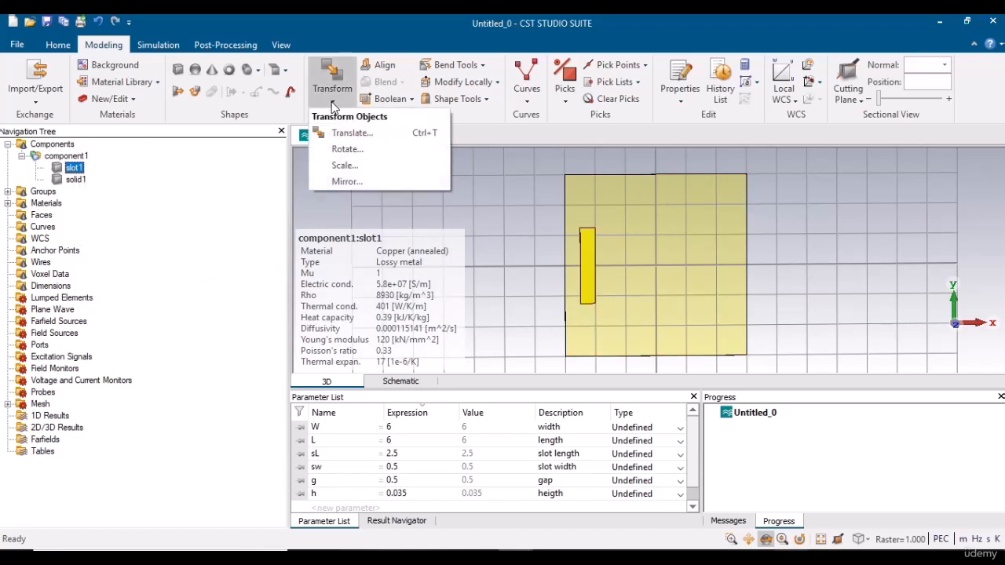
{"action": "left_click", "coordinate": [346, 181]}
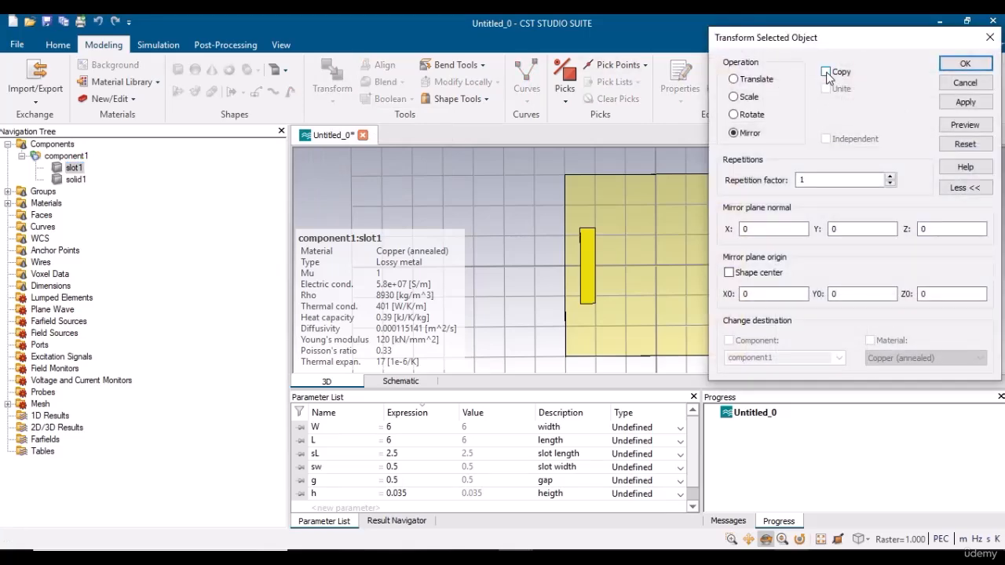
{"action": "left_click", "coordinate": [826, 72]}
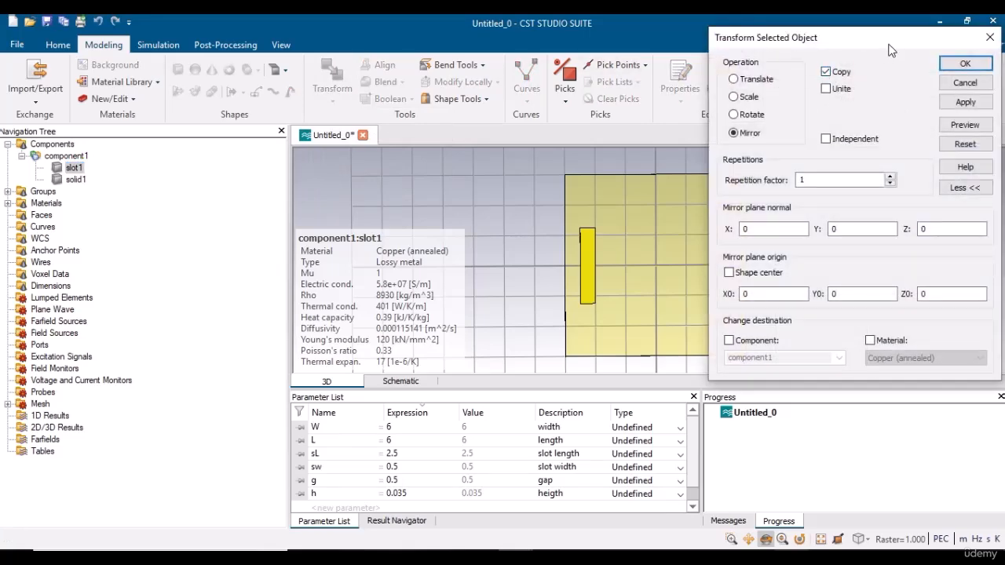
{"action": "left_click_drag", "start_coordinate": [891, 41], "coordinate": [284, 31]}
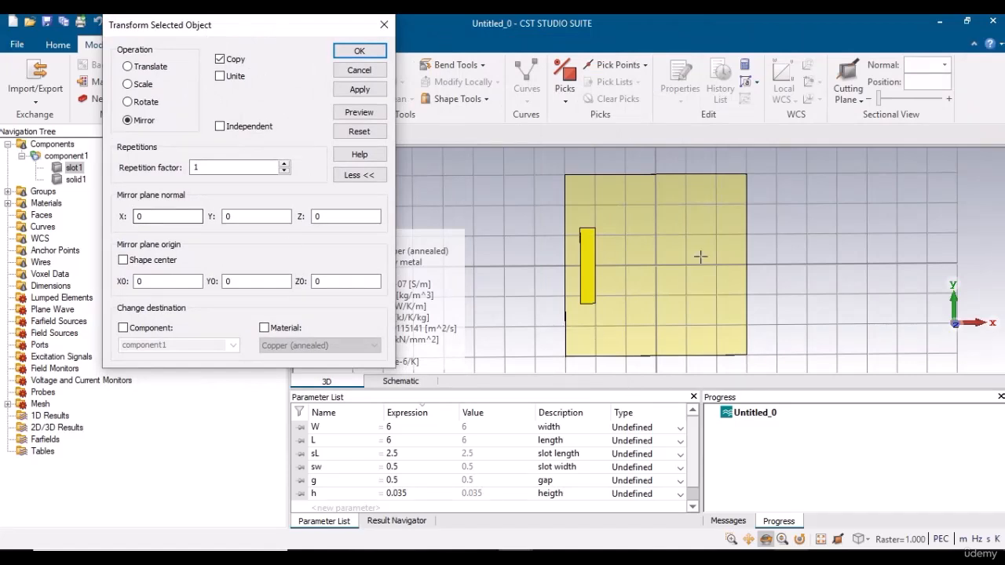
{"action": "double_click", "coordinate": [165, 215]}
{"action": "left_click", "coordinate": [359, 113]}
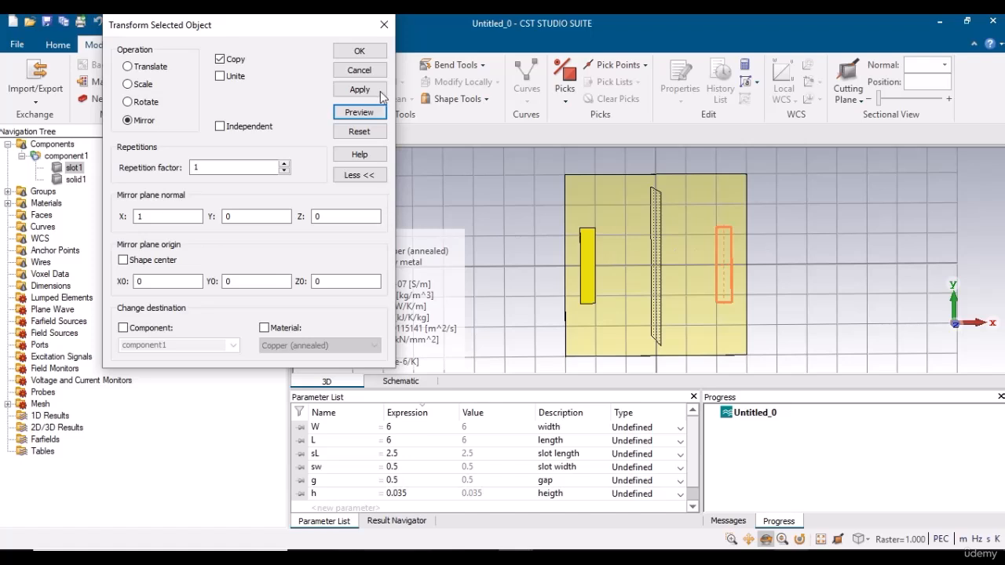
{"action": "left_click", "coordinate": [358, 52]}
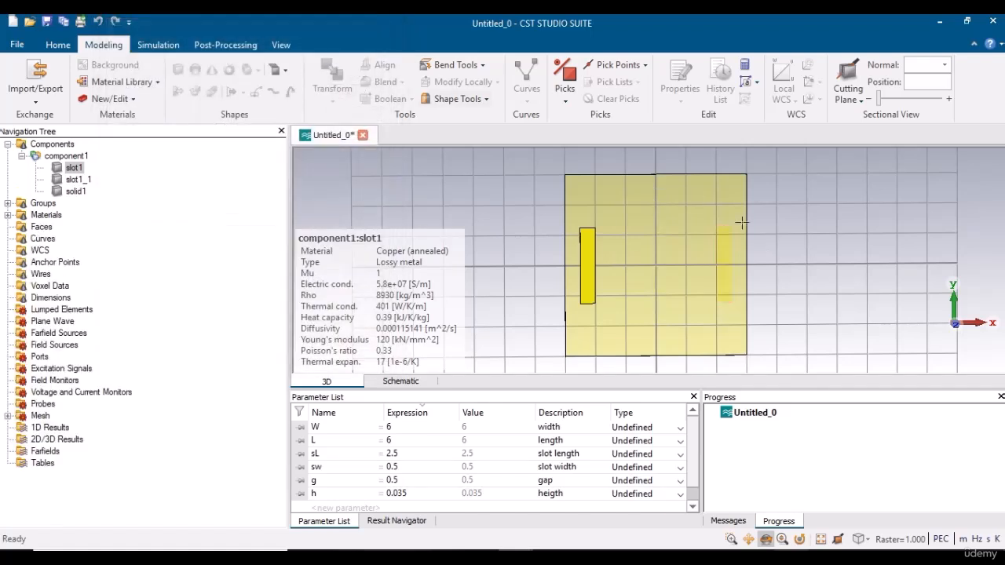
{"action": "left_click", "coordinate": [75, 157]}
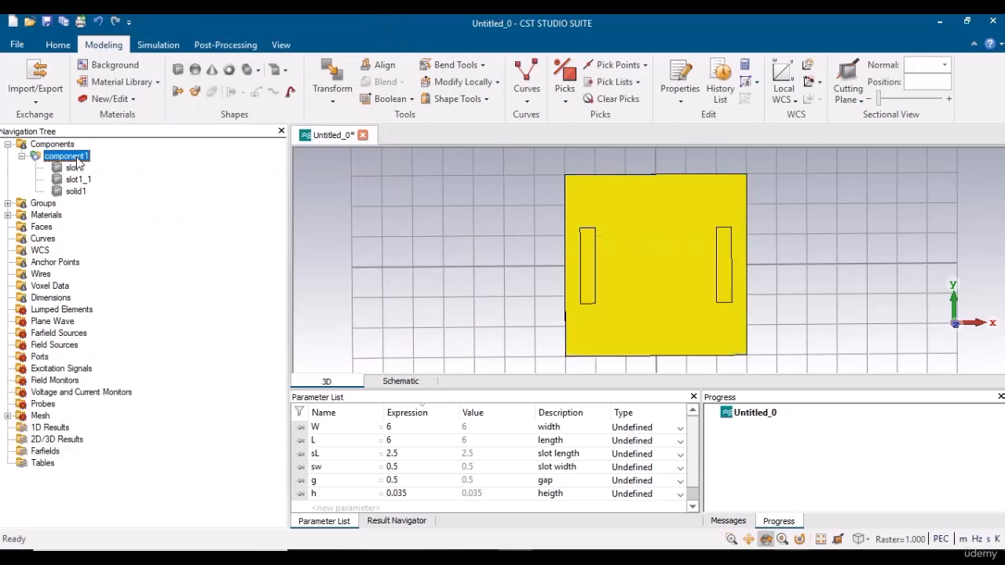
Measure the gap between the outer long-edge centre of slot1_1 and the centre of the brick's adjacent edge, and clear the picks.
{"action": "mouse_move", "coordinate": [732, 310]}
{"action": "left_mouse_down"}
{"action": "mouse_move", "coordinate": [538, 321]}
{"action": "mouse_move", "coordinate": [376, 381]}
{"action": "mouse_move", "coordinate": [729, 298]}
{"action": "left_mouse_up"}
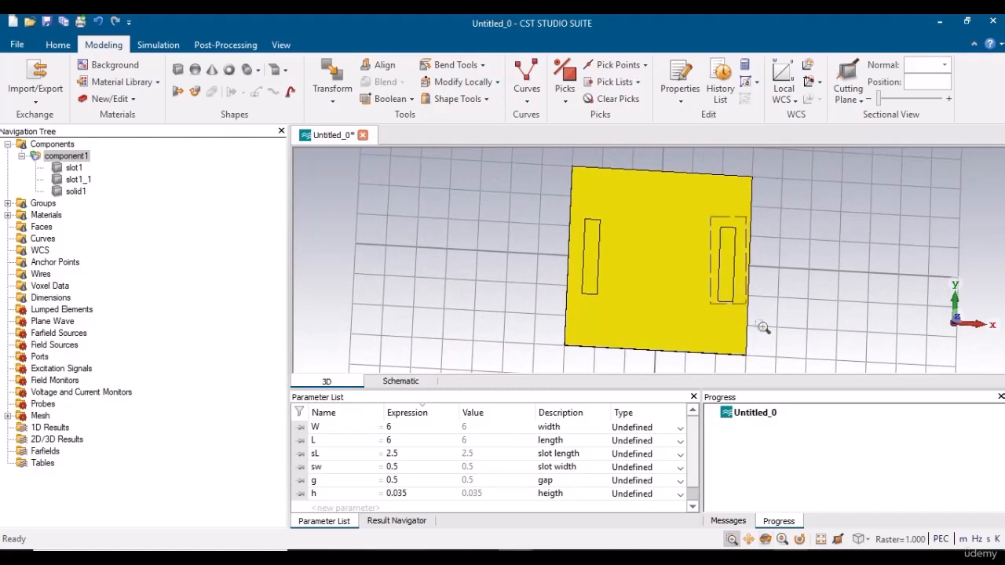
{"action": "scroll", "coordinate": [771, 339], "scroll_direction": "up", "scroll_amount": 2}
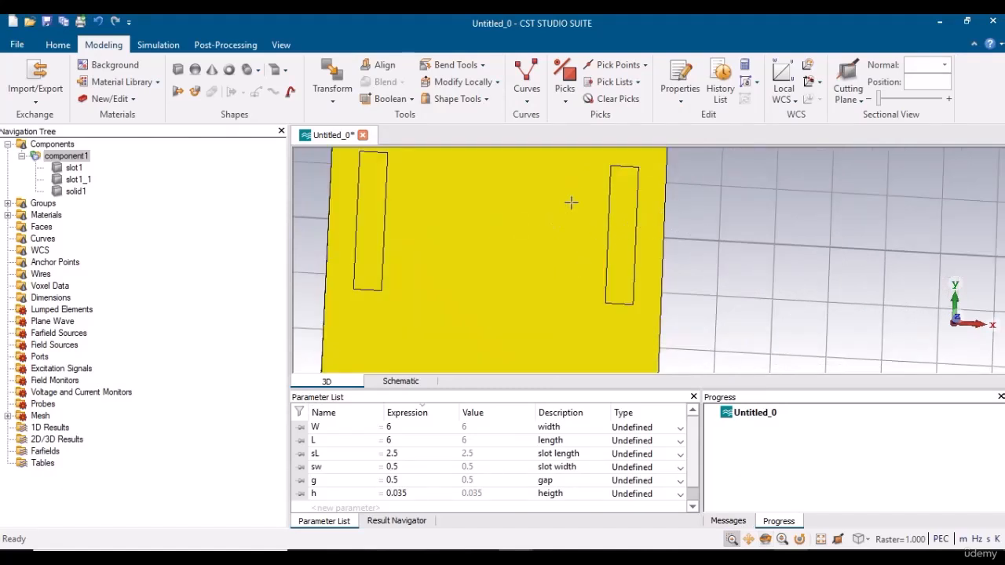
{"action": "left_click", "coordinate": [645, 66]}
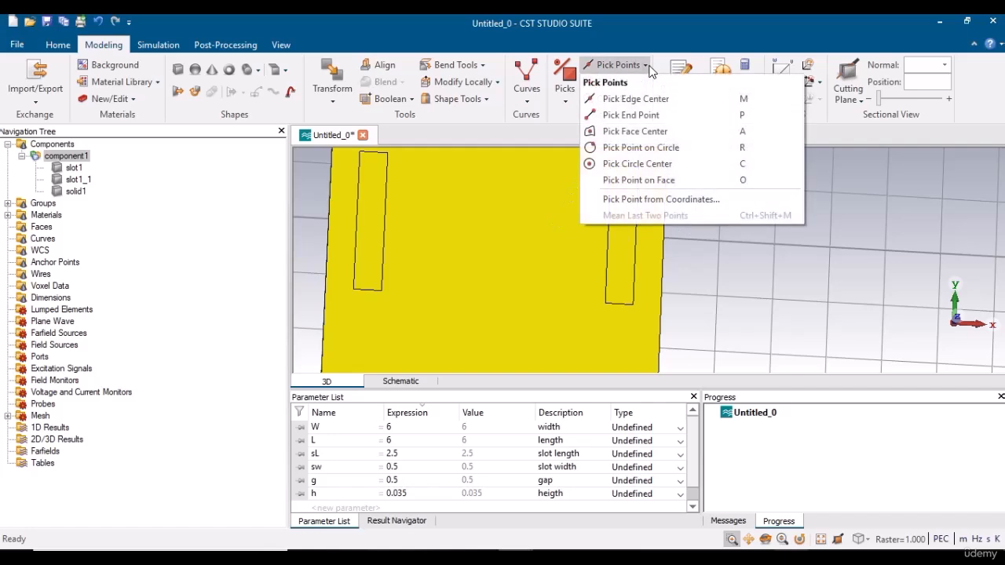
{"action": "left_click", "coordinate": [635, 99]}
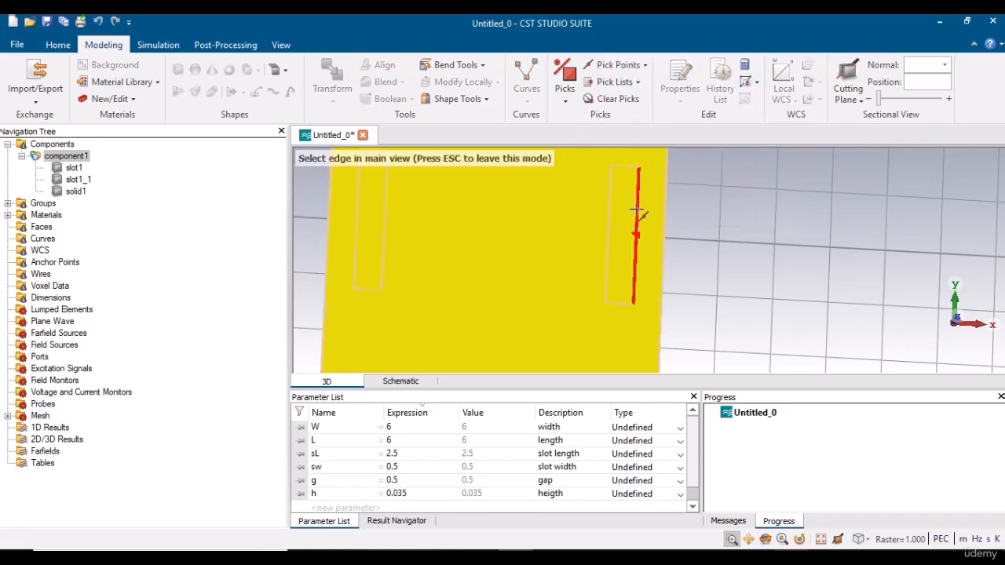
{"action": "left_click", "coordinate": [636, 241]}
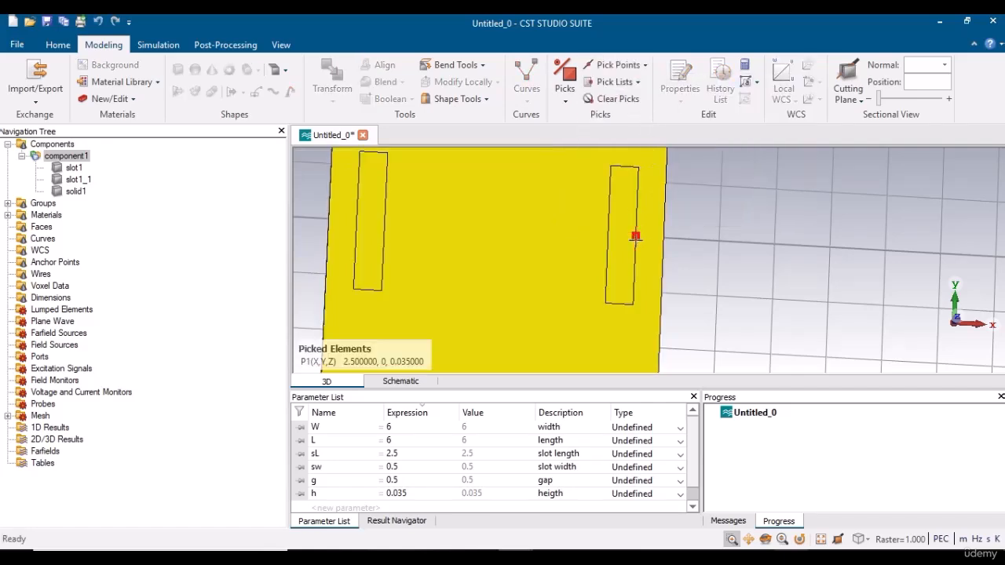
{"action": "left_click", "coordinate": [641, 68]}
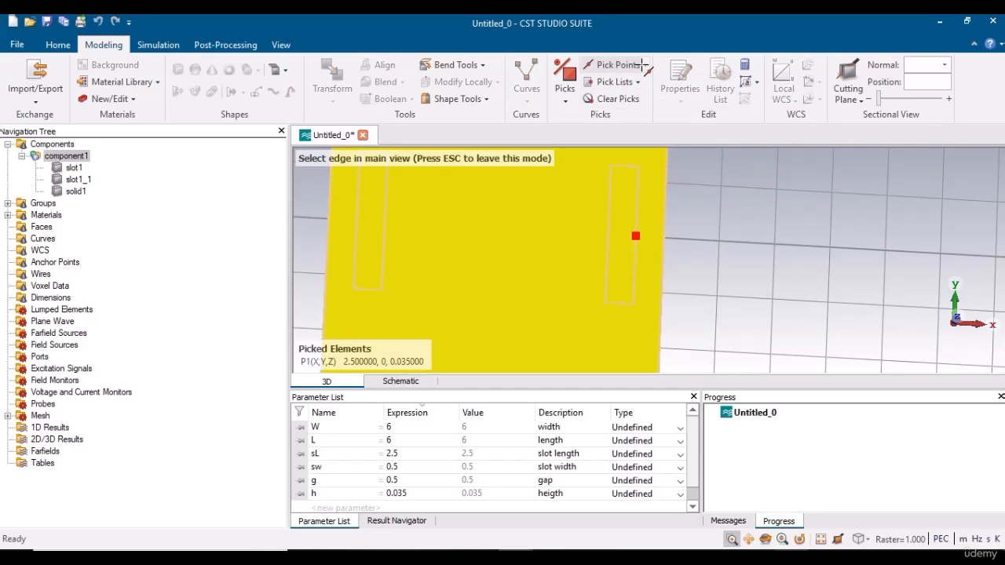
{"action": "left_click", "coordinate": [646, 68]}
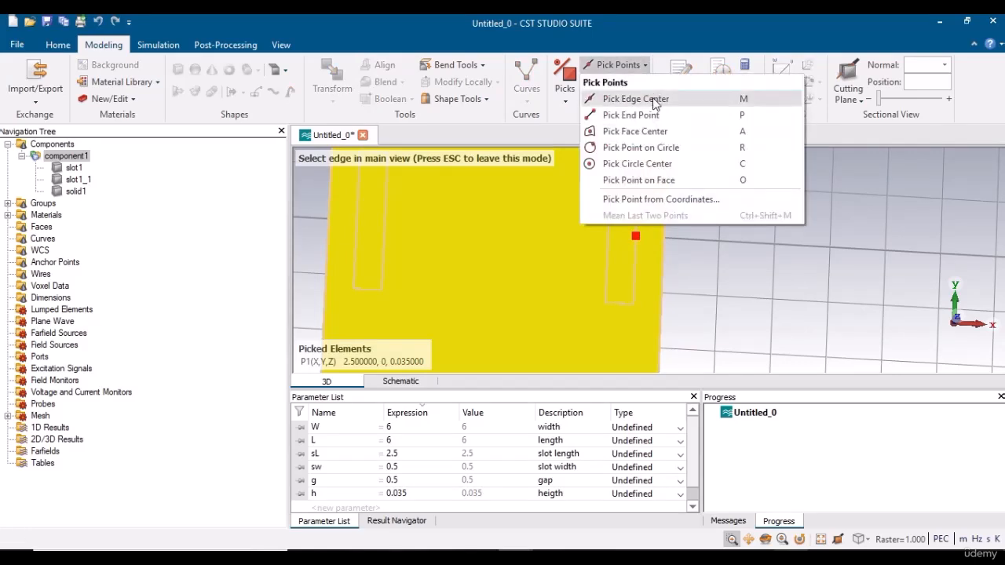
{"action": "left_click", "coordinate": [652, 97]}
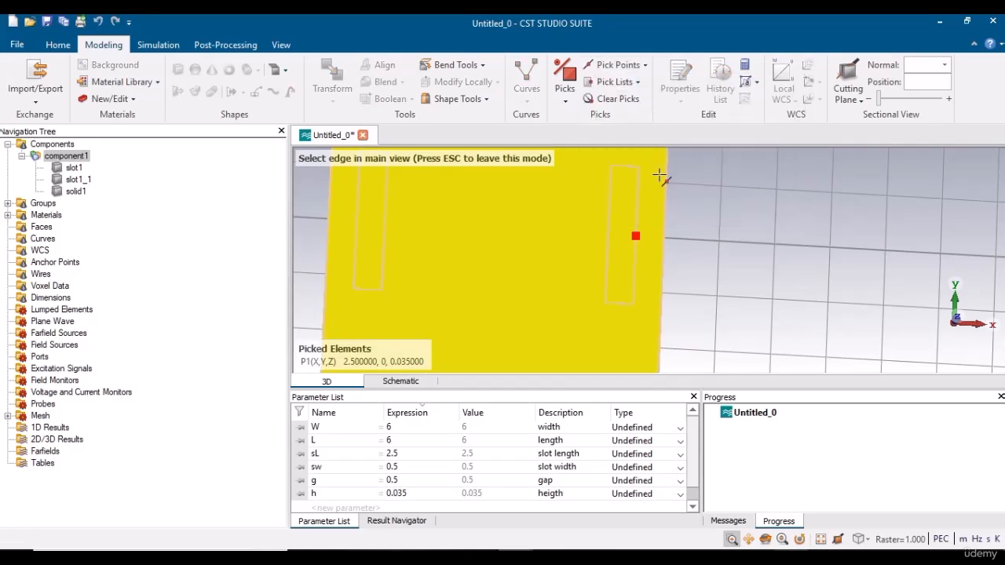
{"action": "left_click", "coordinate": [664, 237]}
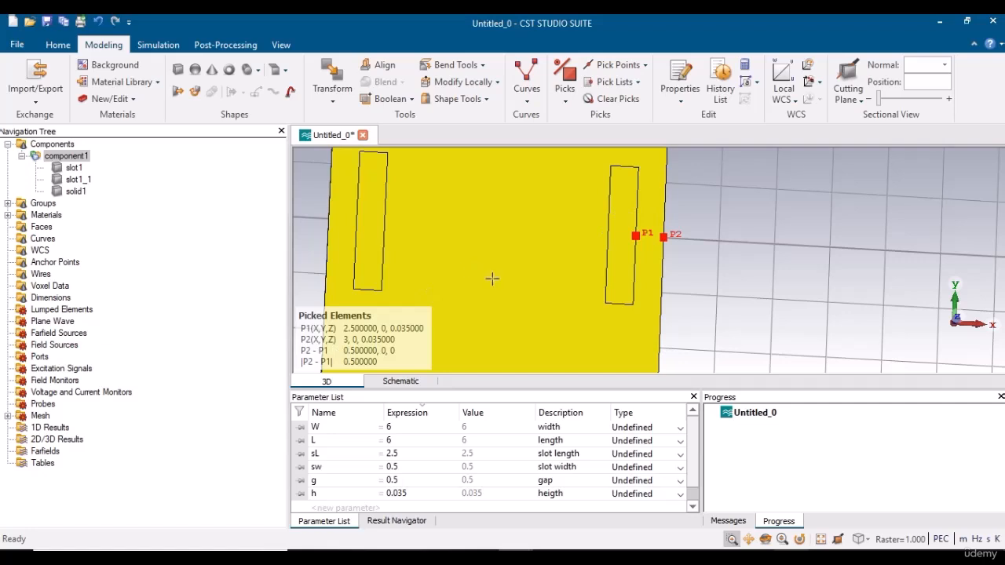
{"action": "left_click", "coordinate": [626, 100]}
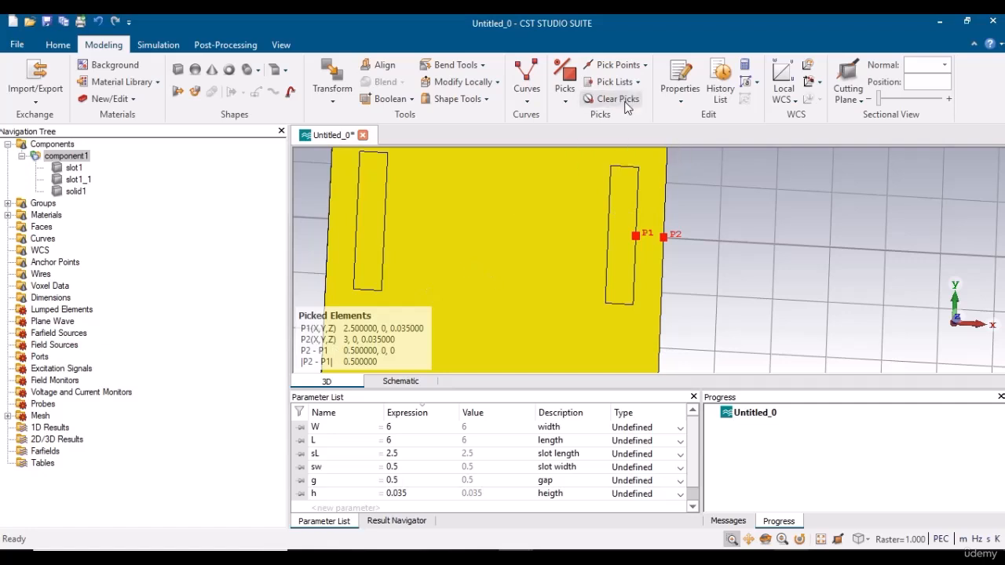
{"action": "key", "text": "space"}
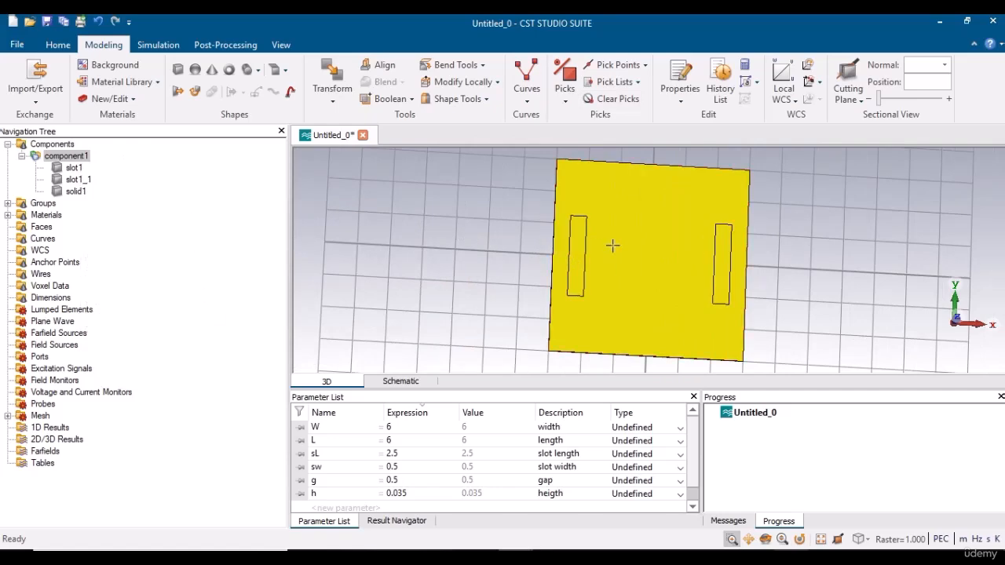
Subtract slot1 and slot1_1 from solid1 with a Boolean operation.
{"action": "left_click", "coordinate": [765, 540]}
{"action": "left_click_drag", "start_coordinate": [617, 312], "coordinate": [608, 306]}
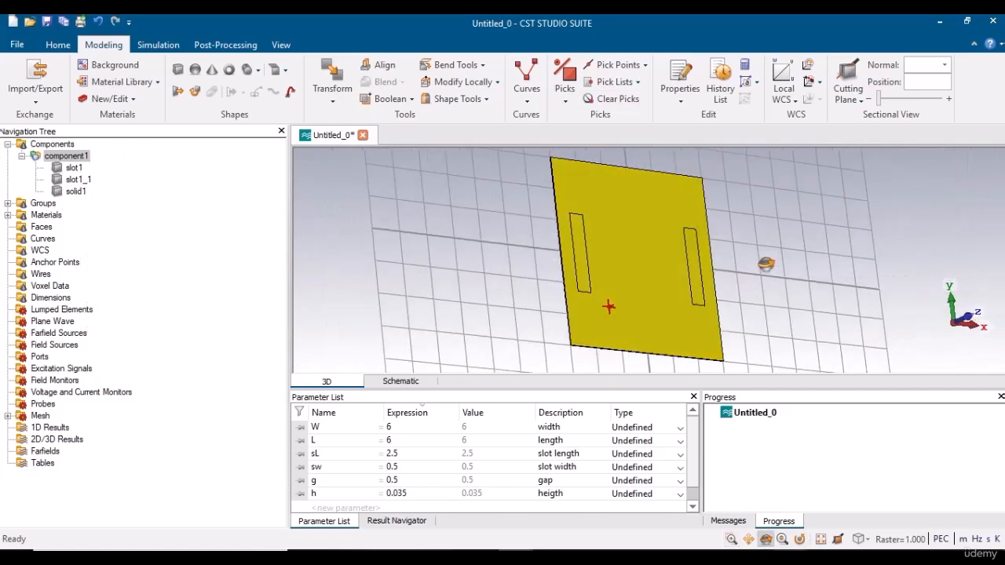
{"action": "mouse_move", "coordinate": [765, 265]}
{"action": "left_mouse_down"}
{"action": "mouse_move", "coordinate": [734, 325]}
{"action": "mouse_move", "coordinate": [624, 303]}
{"action": "left_mouse_up"}
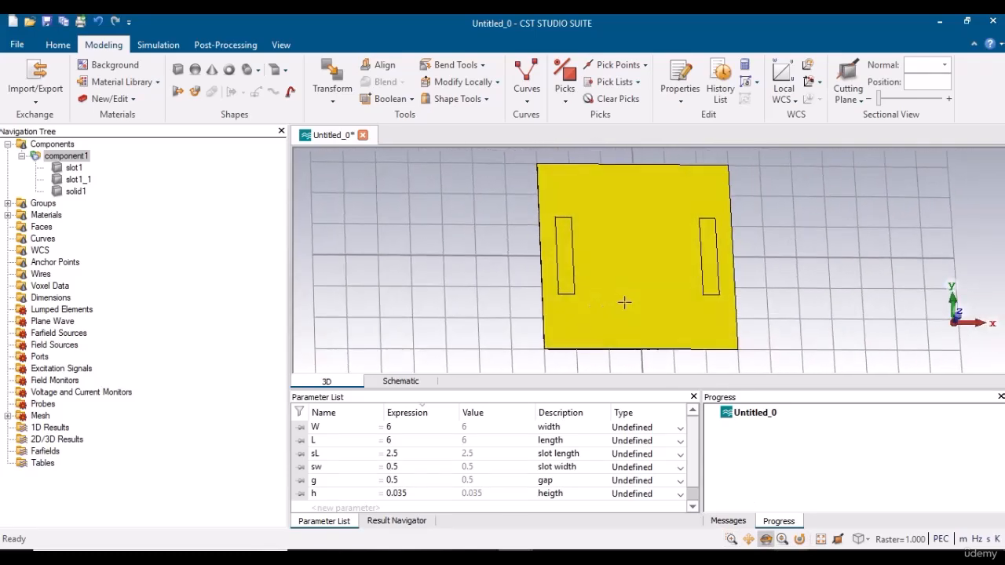
{"action": "left_click", "coordinate": [75, 191]}
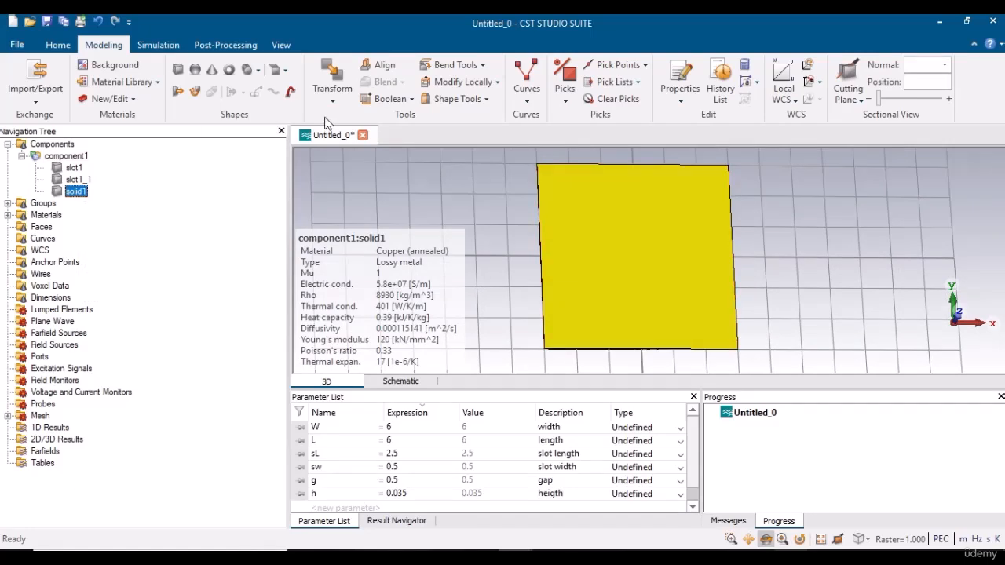
{"action": "left_click", "coordinate": [412, 101]}
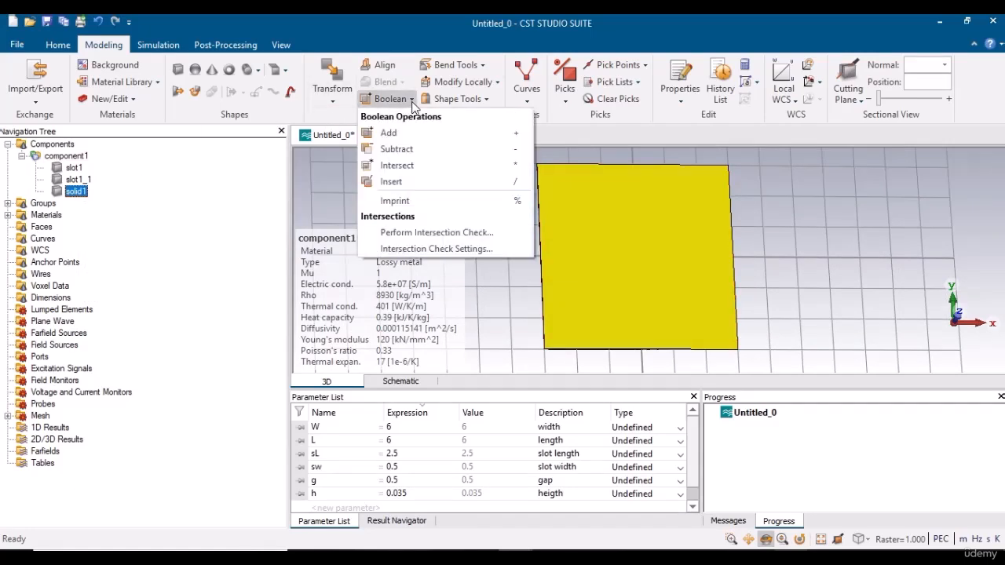
{"action": "left_click", "coordinate": [417, 150]}
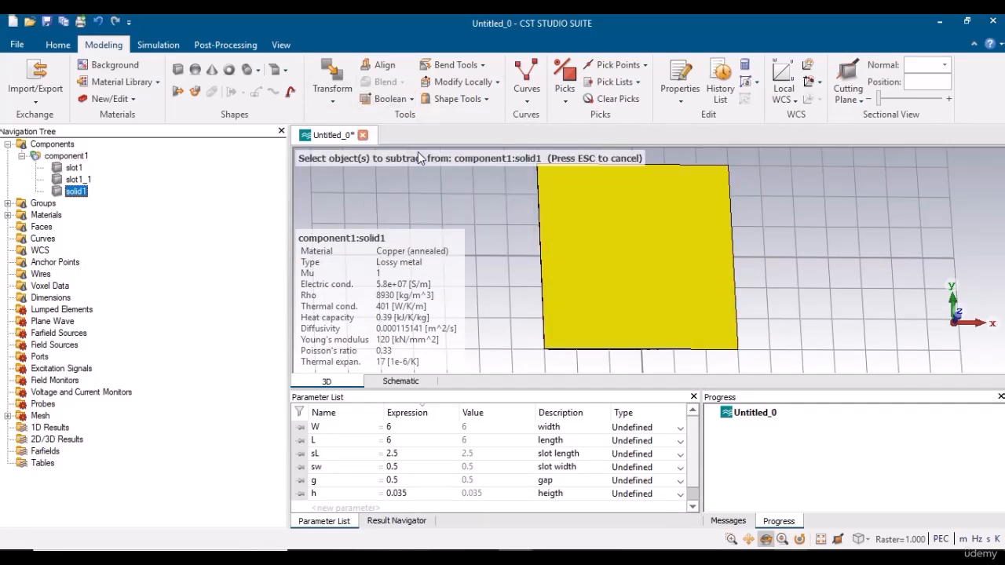
{"action": "left_click", "coordinate": [75, 168]}
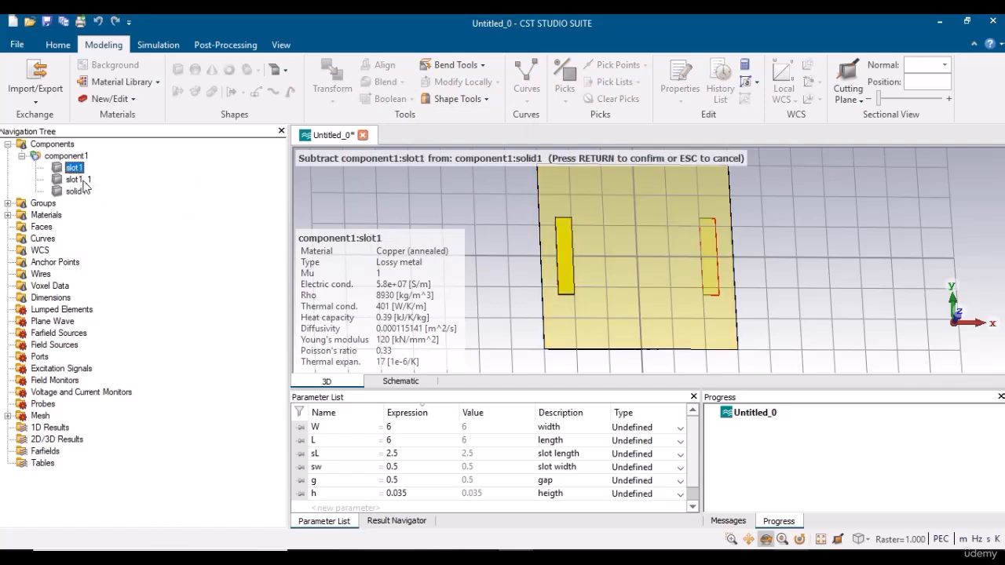
{"action": "left_click", "coordinate": [79, 180], "text": "ctrl"}
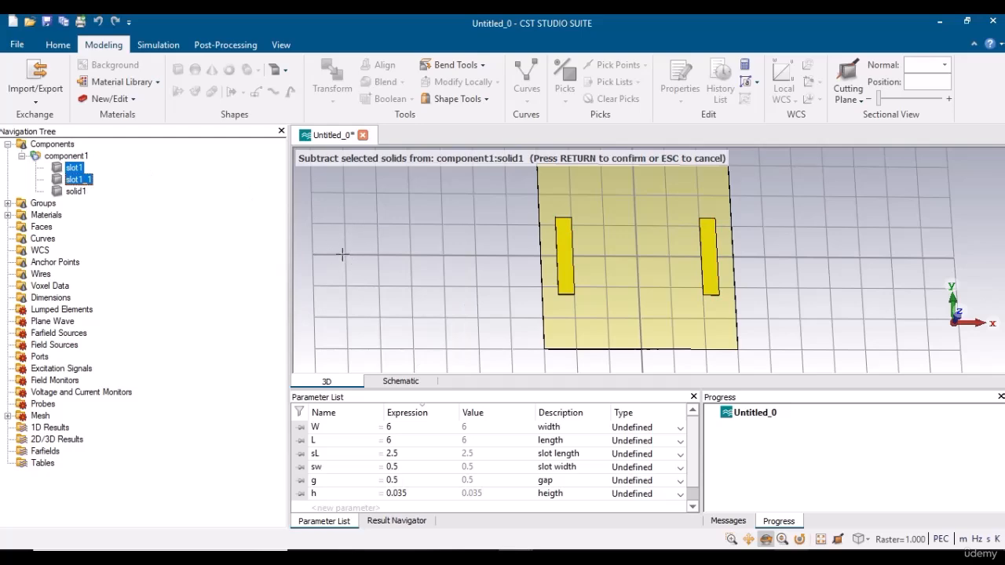
{"action": "key", "text": "Return"}
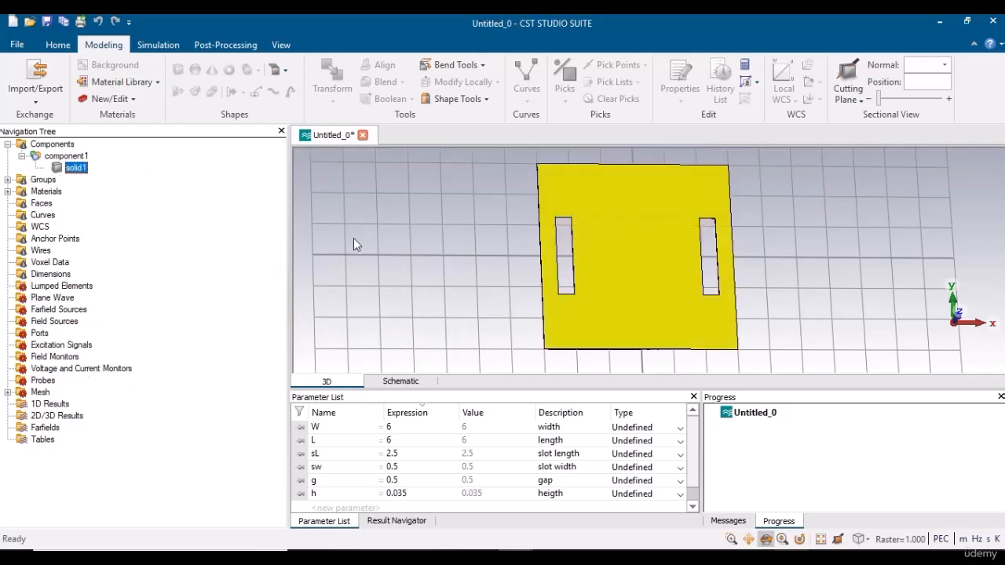
Pick the centre of solid1's upper-face edge on the negative Y side and align the local WCS with that point.
{"action": "left_click_drag", "start_coordinate": [630, 256], "coordinate": [665, 276]}
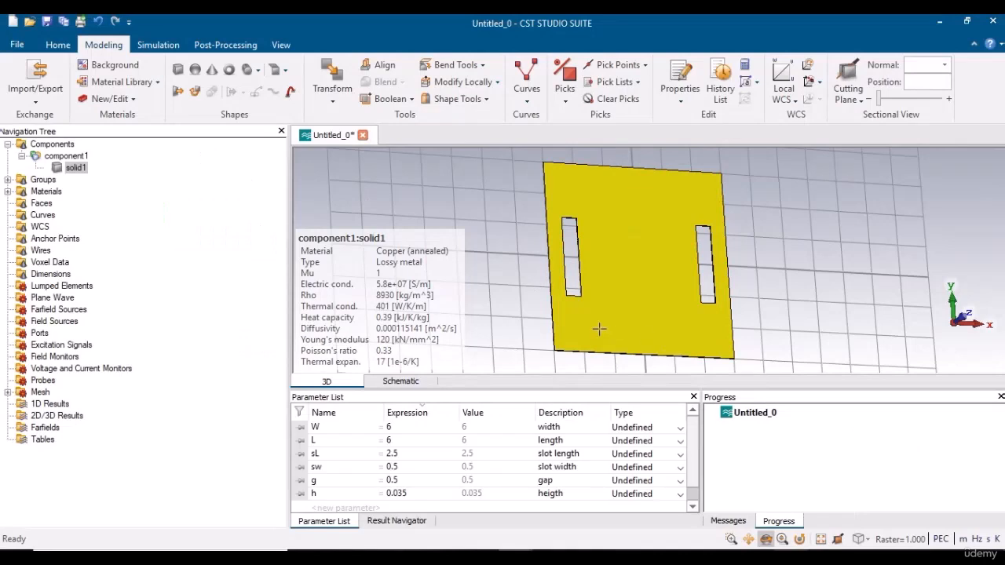
{"action": "left_click", "coordinate": [731, 538]}
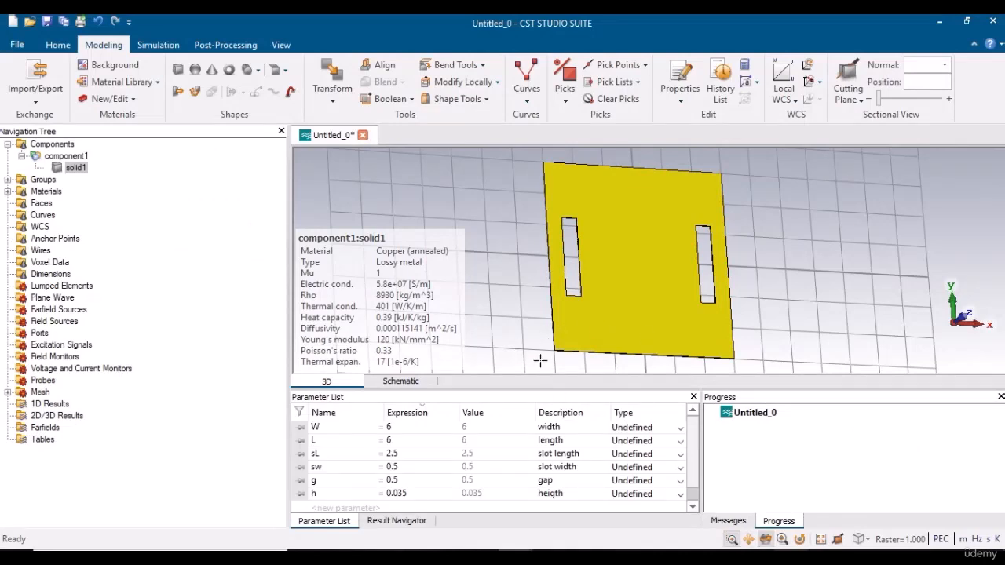
{"action": "left_click_drag", "start_coordinate": [683, 368], "coordinate": [776, 380]}
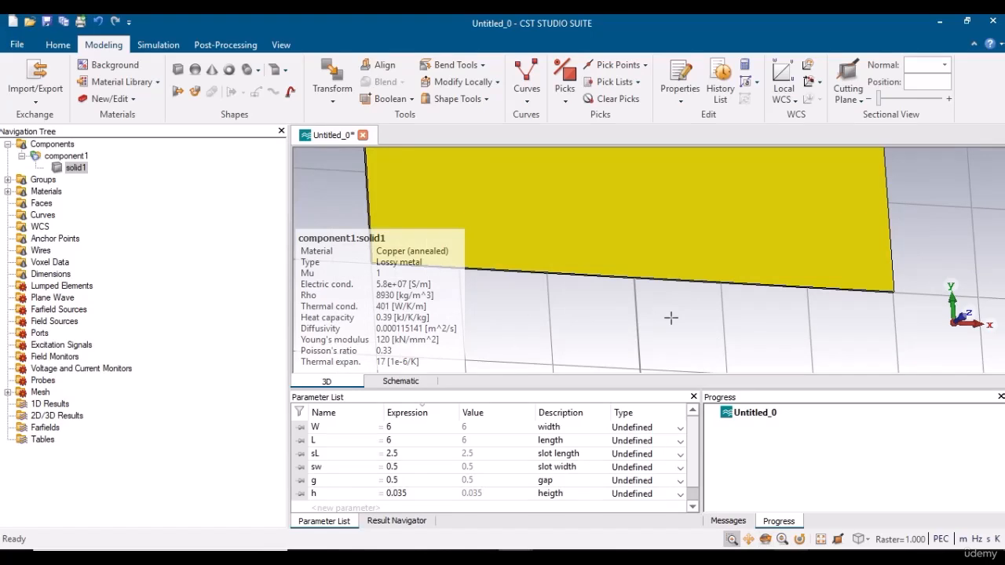
{"action": "key", "text": "e"}
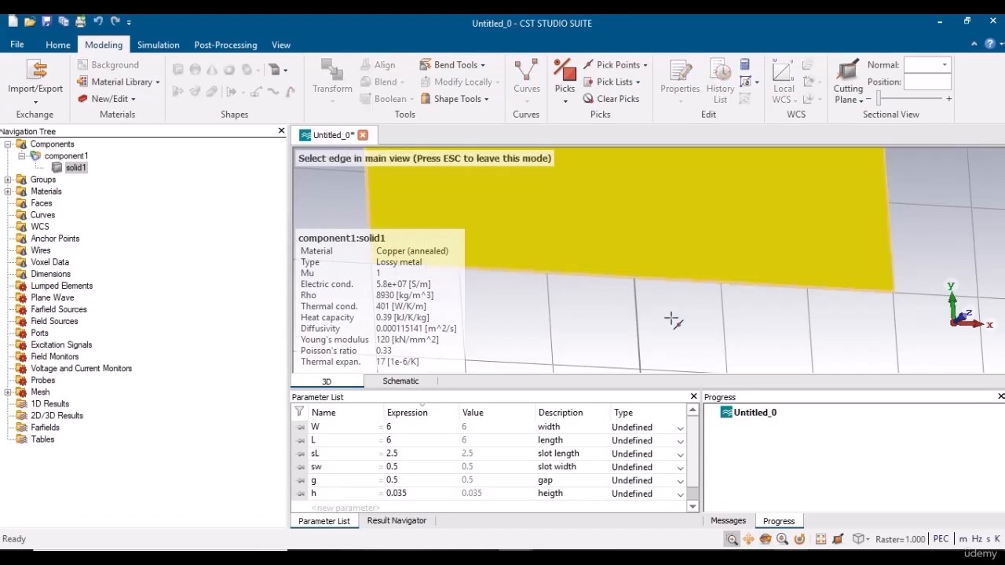
{"action": "left_click", "coordinate": [636, 279]}
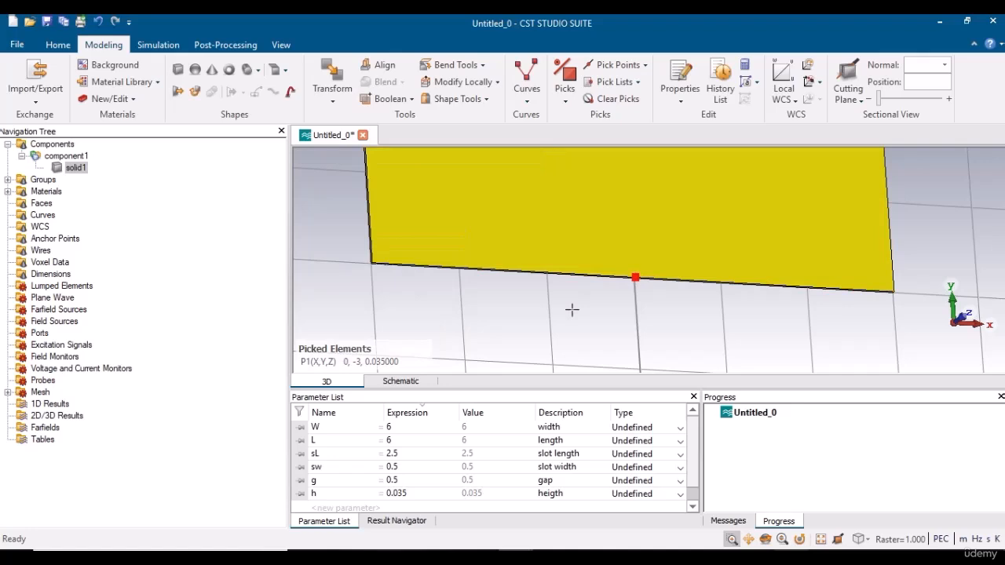
{"action": "key", "text": "w"}
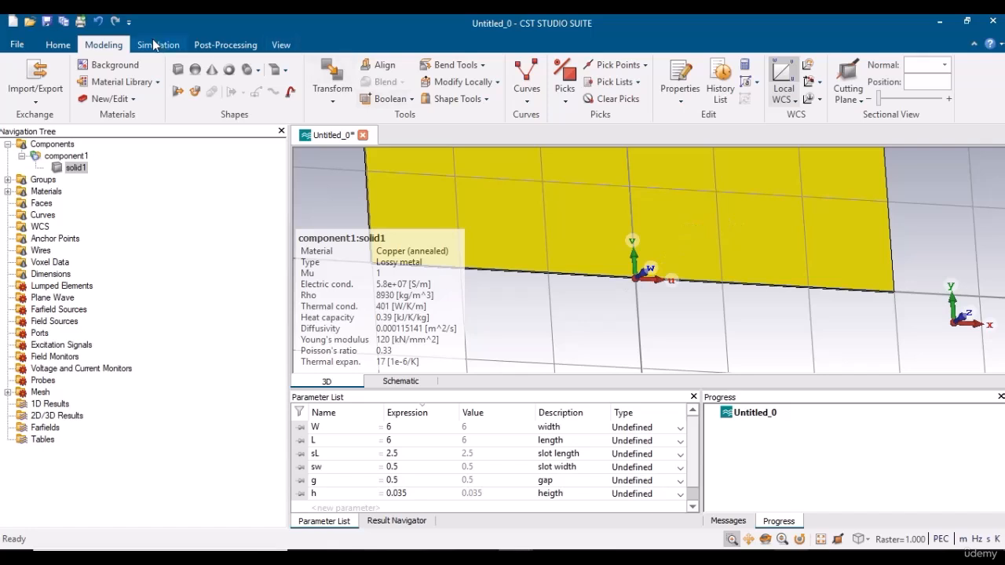
Define a brick named slot2 in the local WCS with Umax sL, Vmax sw and Wmax h, all minimums 0, and preview it.
{"action": "left_click", "coordinate": [178, 70]}
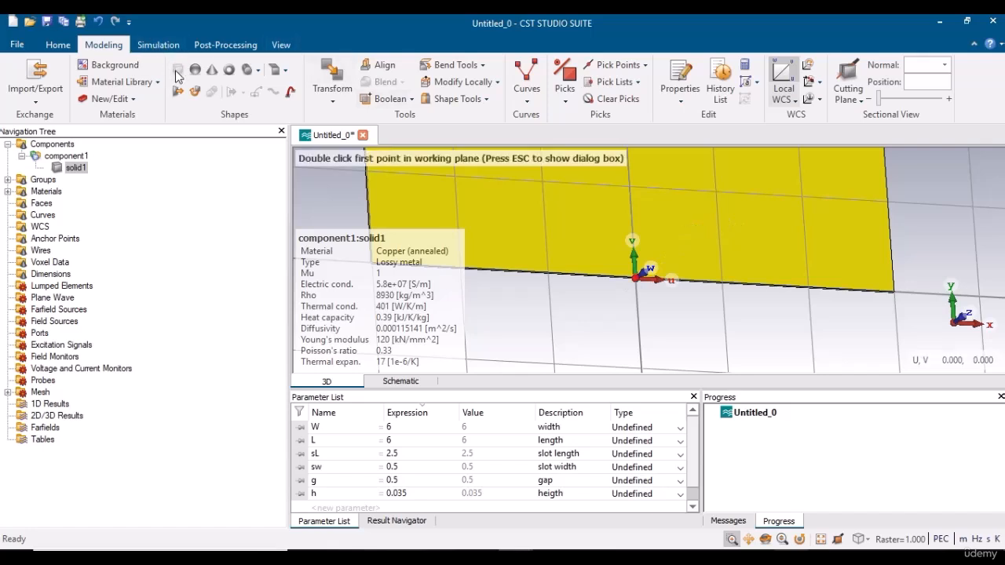
{"action": "key", "text": "Escape"}
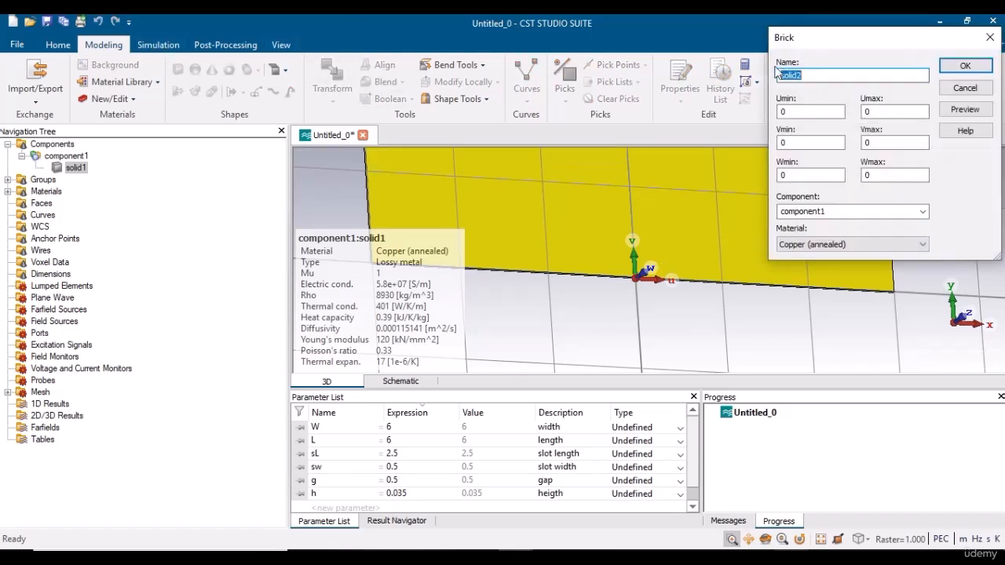
{"action": "type", "text": "slot"}
{"action": "key", "text": "Tab"}
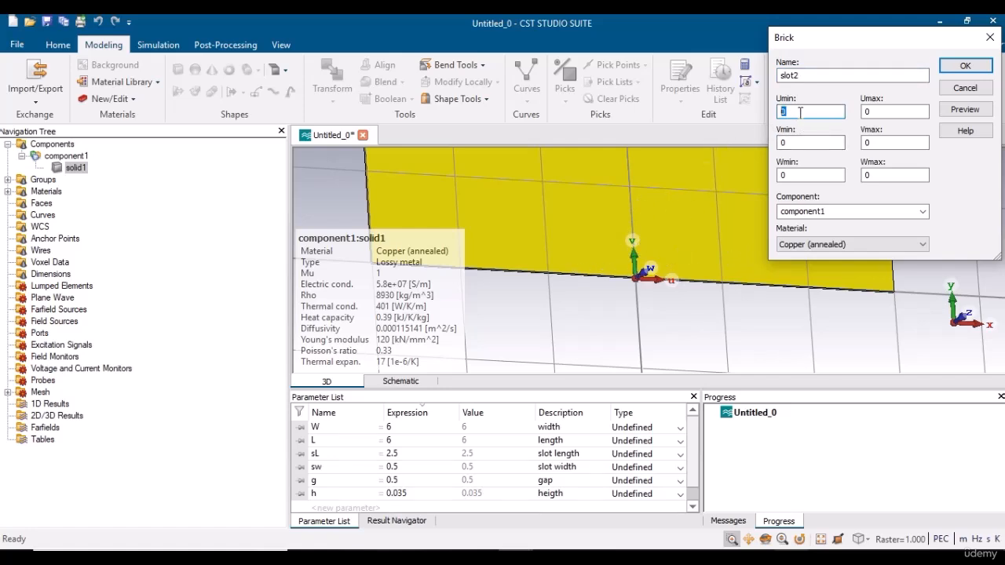
{"action": "left_click", "coordinate": [879, 112]}
{"action": "type", "text": "sL"}
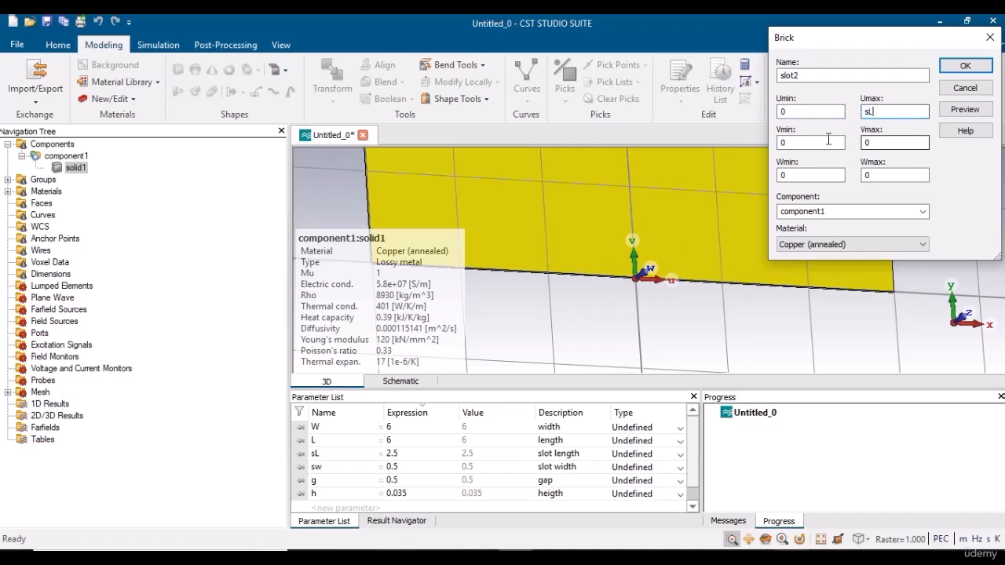
{"action": "left_click", "coordinate": [865, 143]}
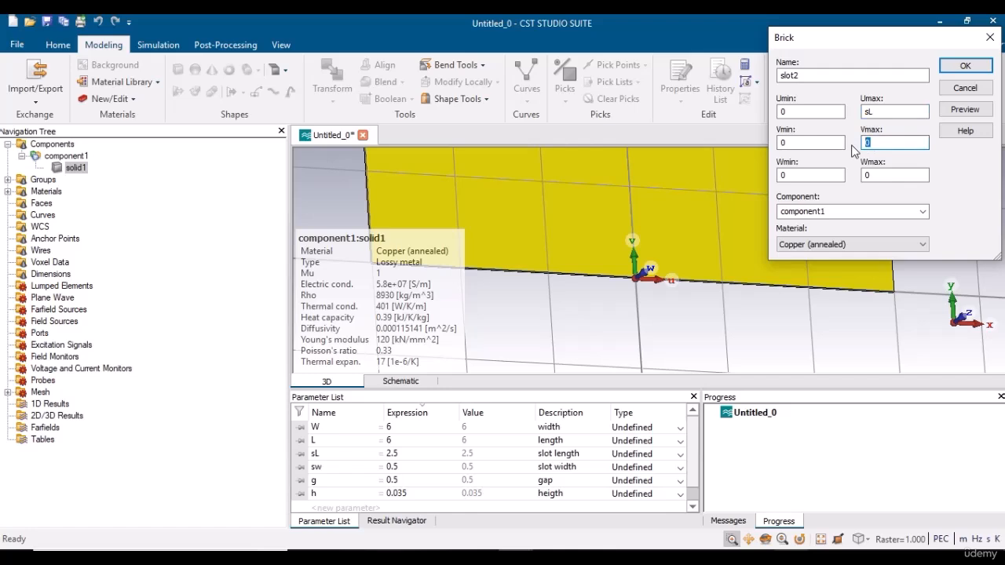
{"action": "type", "text": "sw"}
{"action": "left_click", "coordinate": [871, 175]}
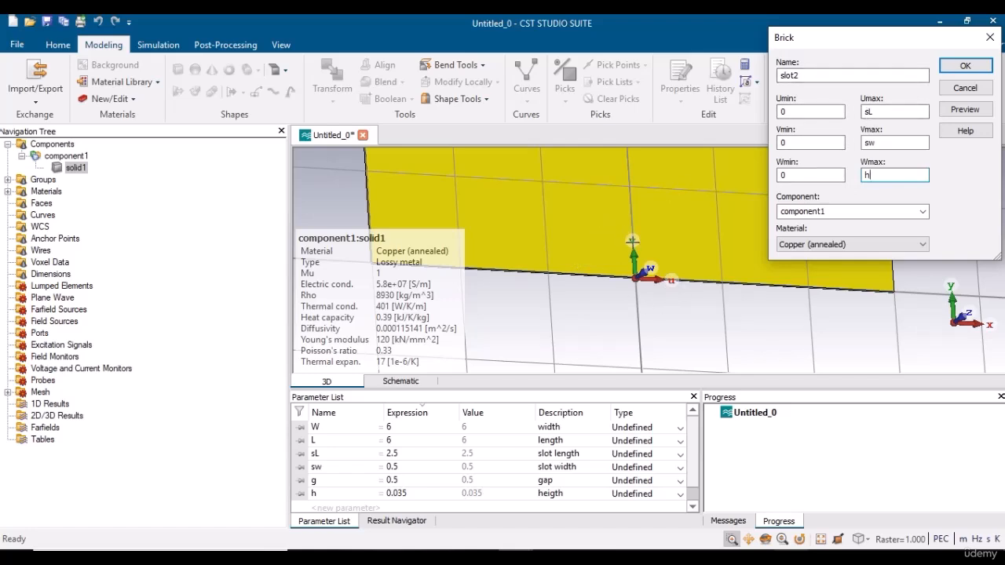
{"action": "left_click", "coordinate": [964, 110]}
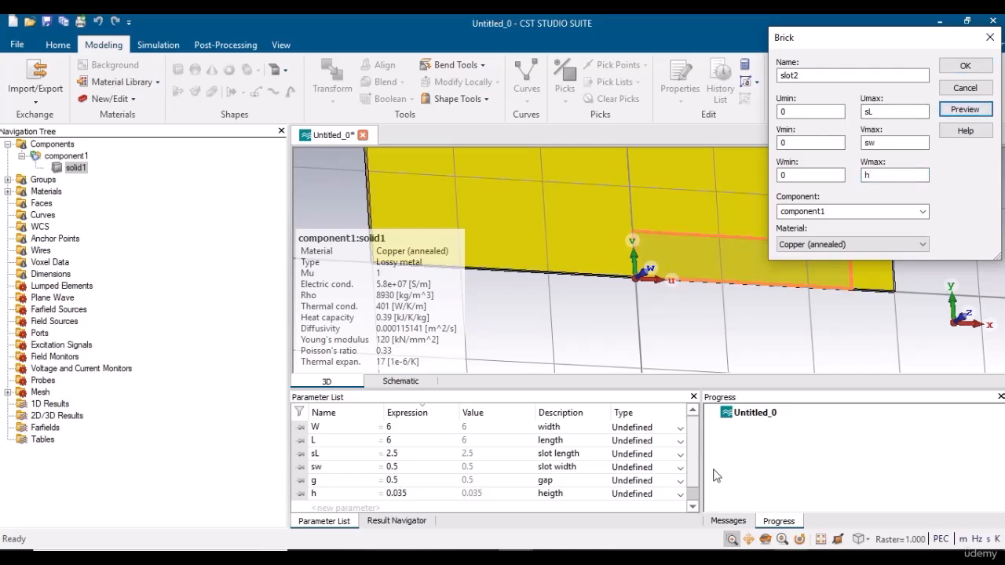
Centre slot2 along U by setting Umin to -sL/2 and Umax to sL/2, and preview it.
{"action": "left_click", "coordinate": [748, 539]}
{"action": "left_click_drag", "start_coordinate": [724, 264], "coordinate": [683, 267]}
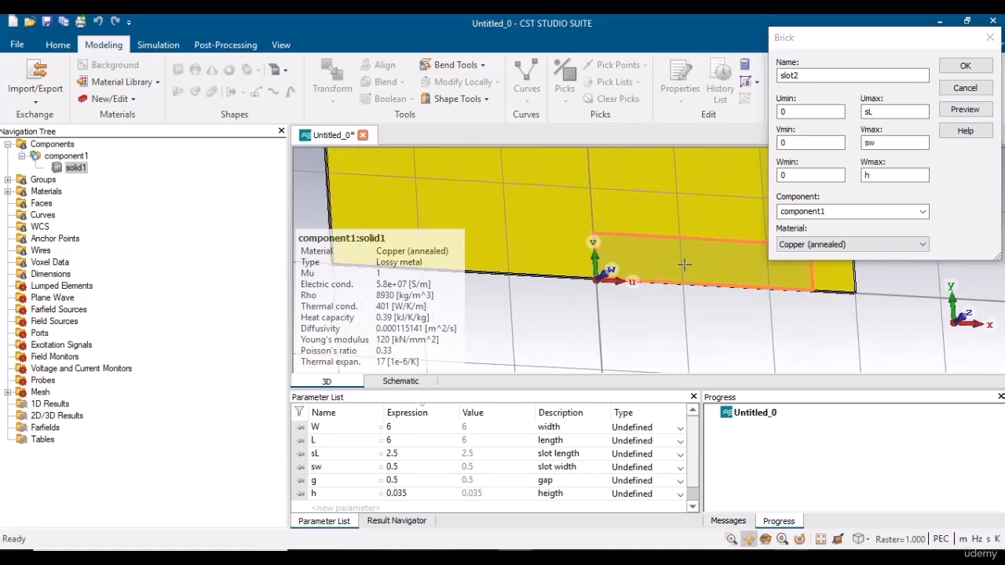
{"action": "left_click", "coordinate": [765, 539]}
{"action": "left_click_drag", "start_coordinate": [677, 223], "coordinate": [622, 244]}
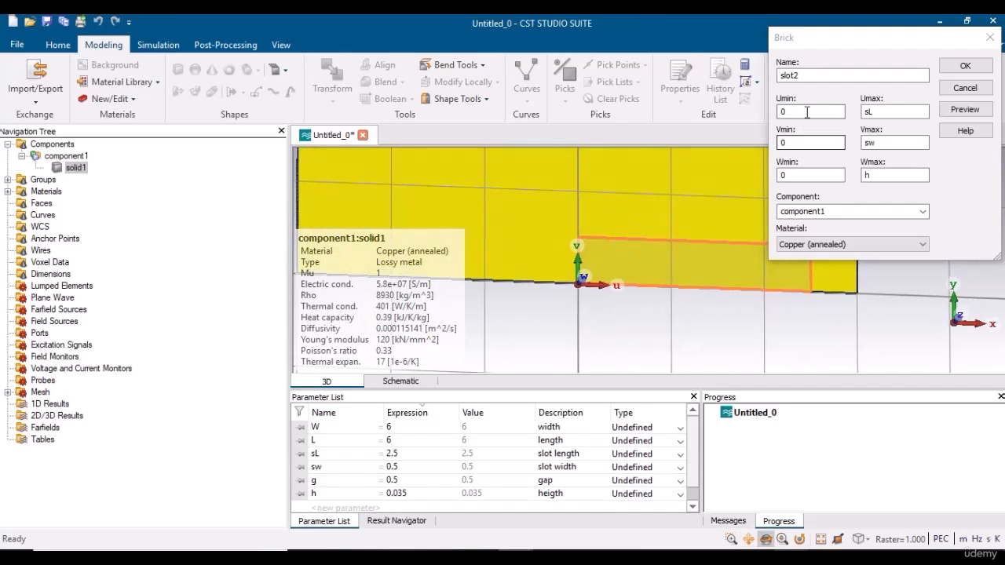
{"action": "left_click_drag", "start_coordinate": [800, 112], "coordinate": [730, 124]}
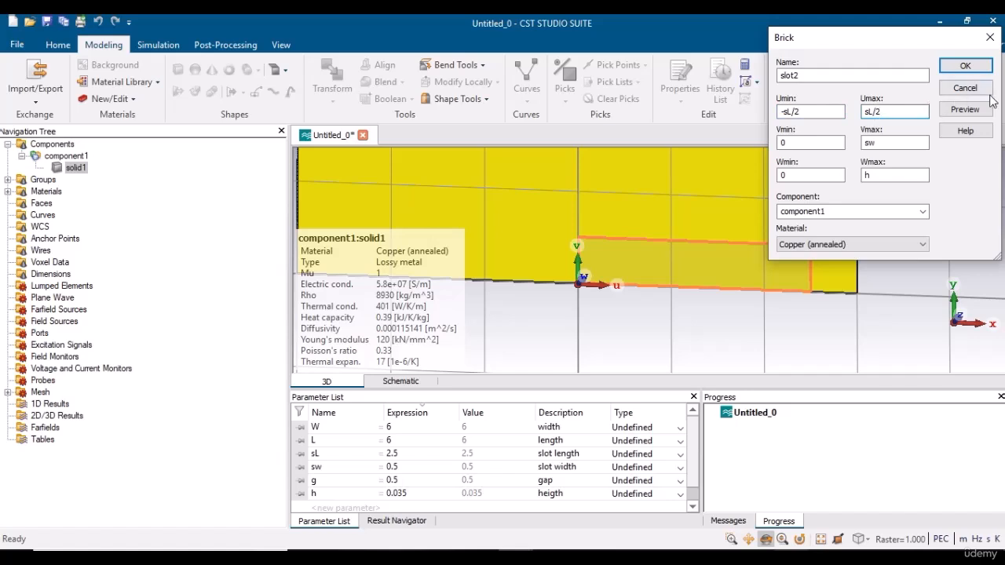
{"action": "left_click", "coordinate": [964, 109]}
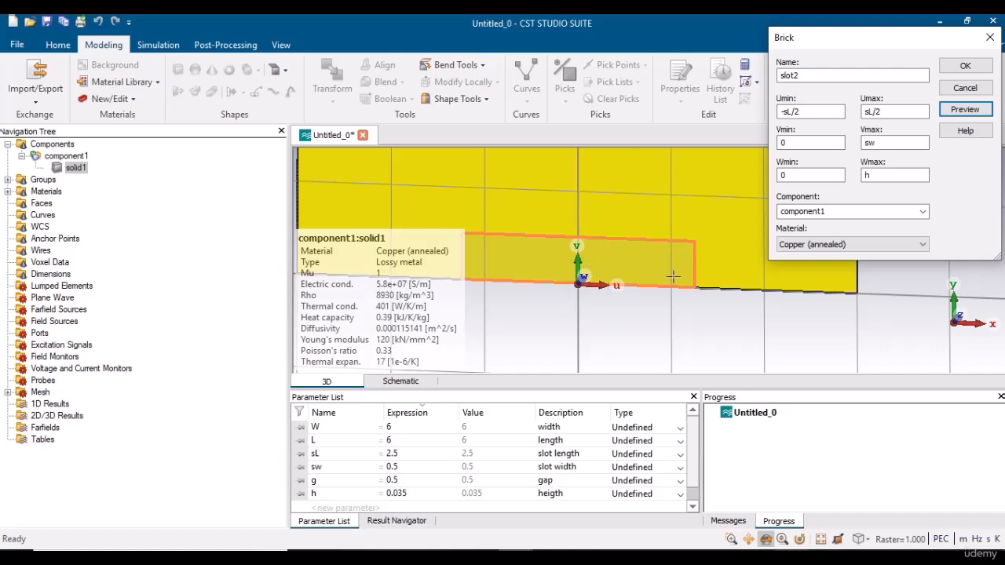
Offset slot2 from the brick's edge by setting Vmin to g and Vmax to sw+g, and preview it.
{"action": "double_click", "coordinate": [795, 144]}
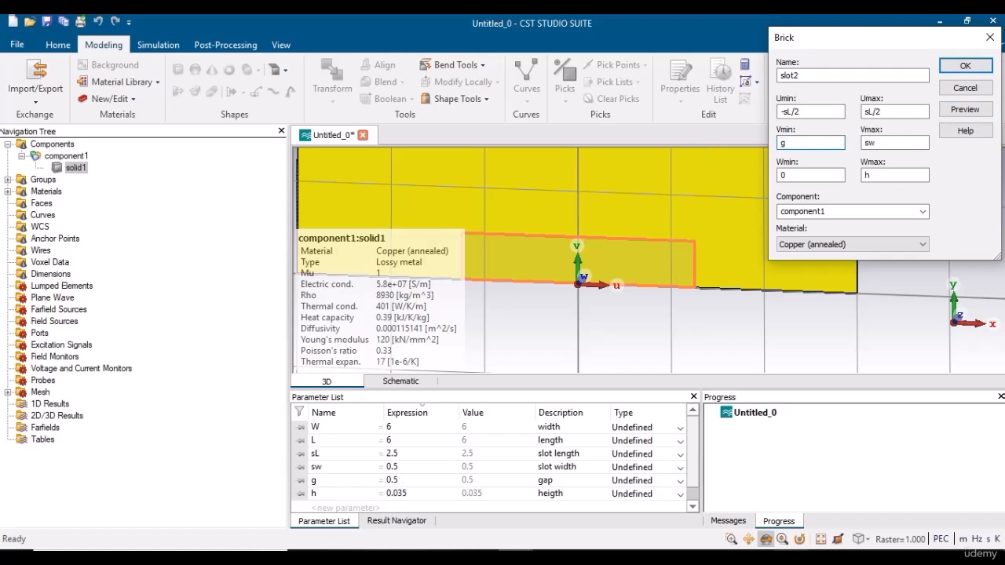
{"action": "left_click", "coordinate": [880, 143]}
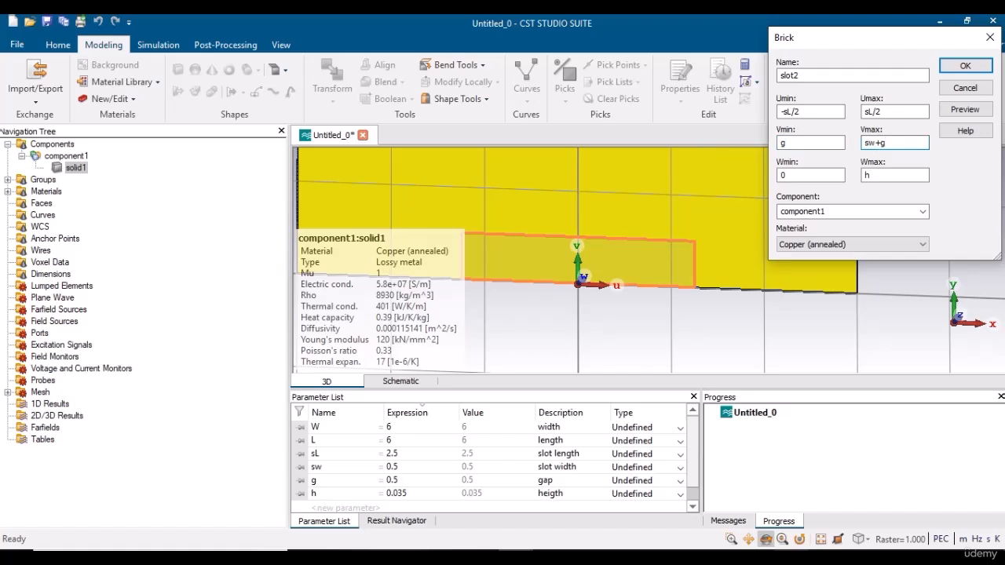
{"action": "left_click", "coordinate": [963, 114]}
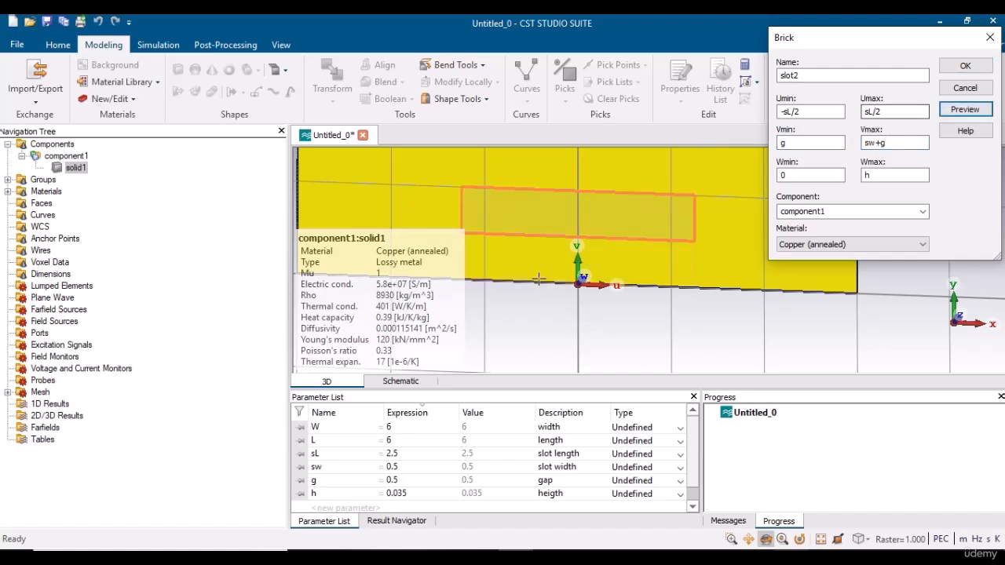
Set slot2's Wmax to -h so it runs into the brick, preview it and create the copper brick.
{"action": "left_click_drag", "start_coordinate": [598, 281], "coordinate": [728, 131]}
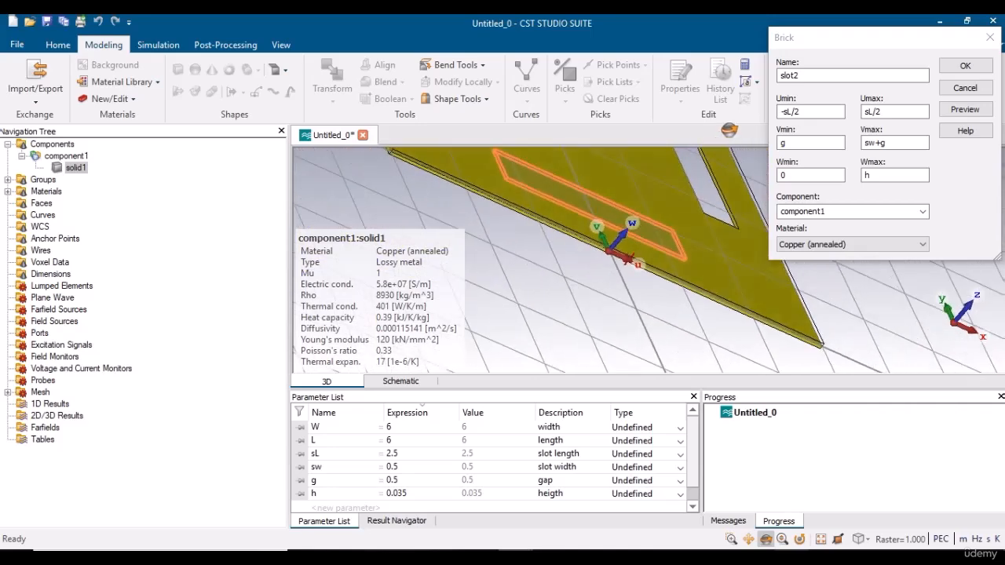
{"action": "left_click", "coordinate": [746, 538]}
{"action": "left_click_drag", "start_coordinate": [496, 158], "coordinate": [529, 209]}
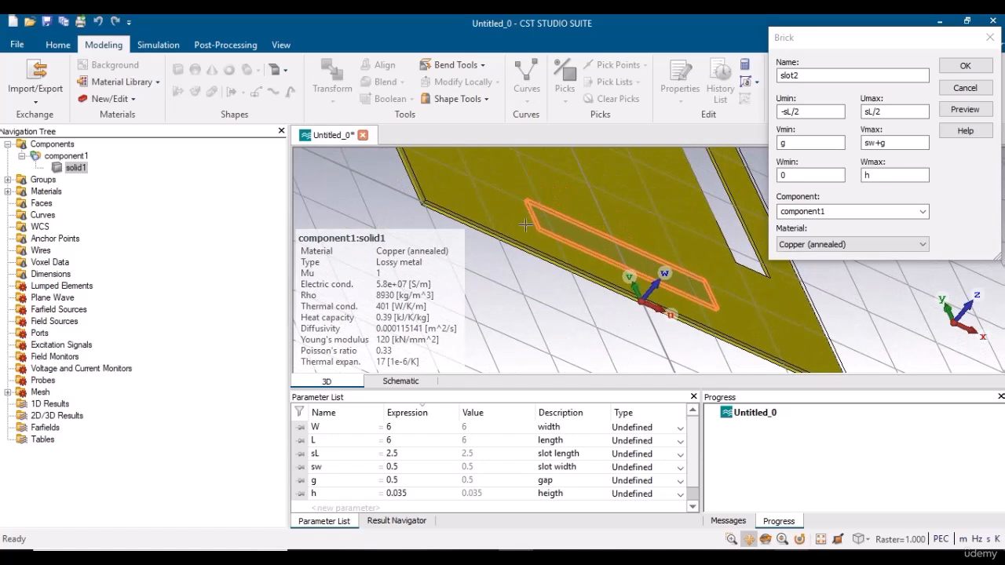
{"action": "left_click", "coordinate": [864, 177]}
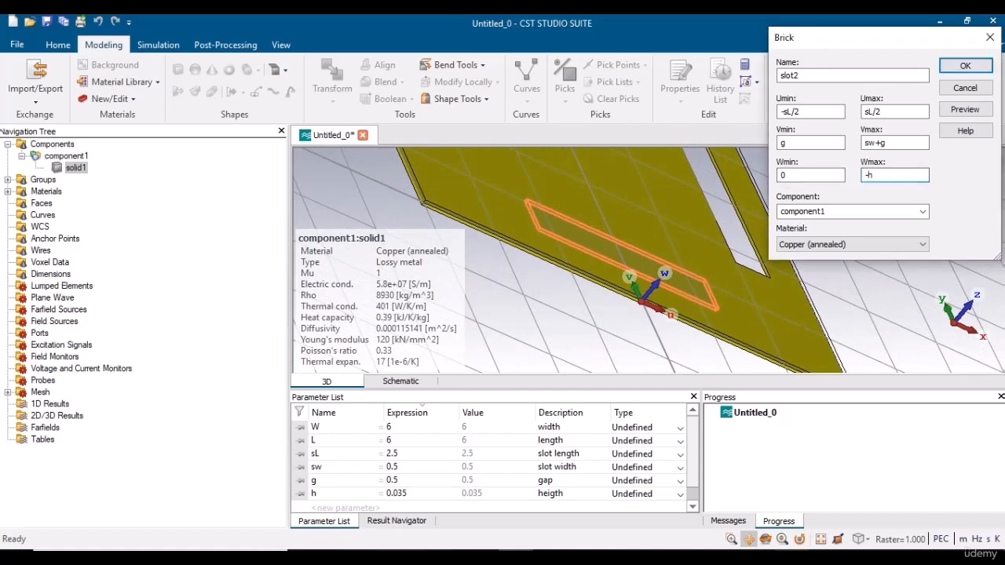
{"action": "left_click", "coordinate": [965, 109]}
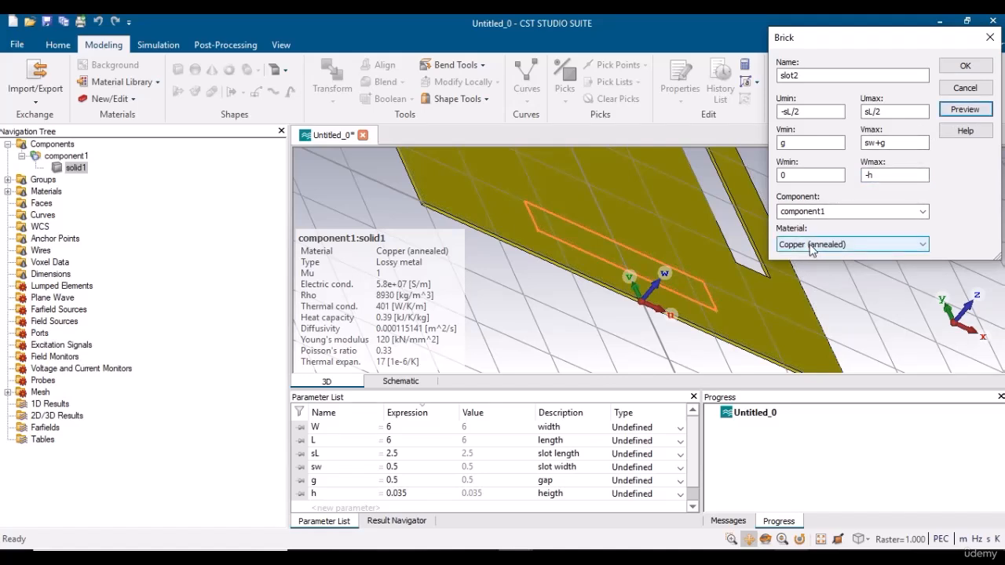
{"action": "left_click", "coordinate": [964, 68]}
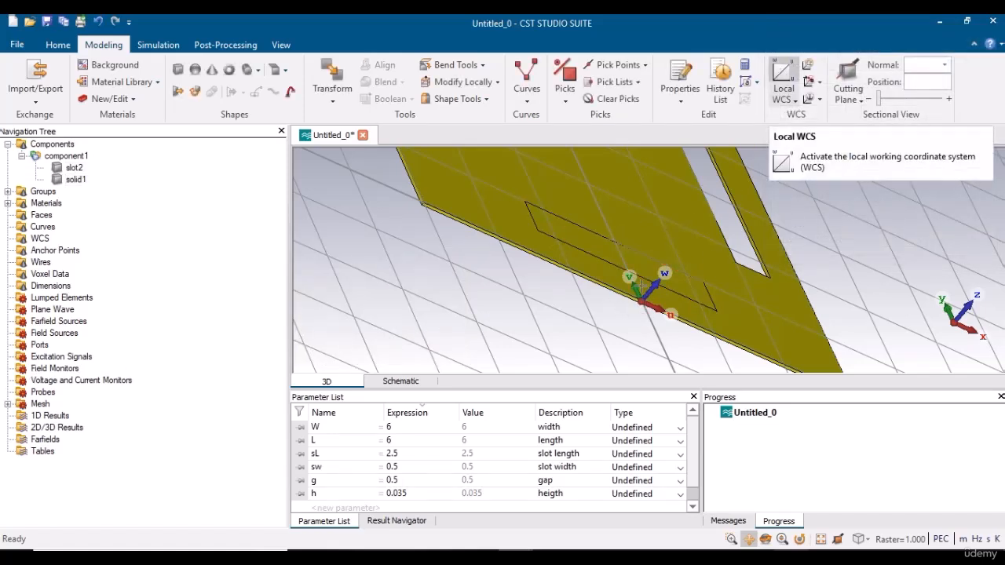
Deactivate the local WCS and fit the whole model in a nearly straight-on view of the XY plane.
{"action": "left_click", "coordinate": [783, 79]}
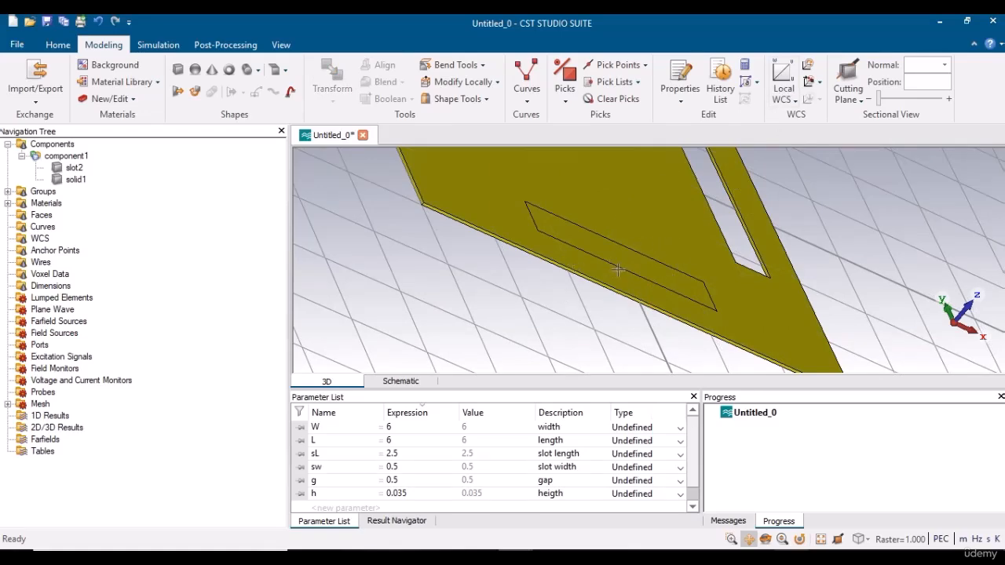
{"action": "left_click", "coordinate": [765, 538]}
{"action": "left_click_drag", "start_coordinate": [659, 293], "coordinate": [628, 330]}
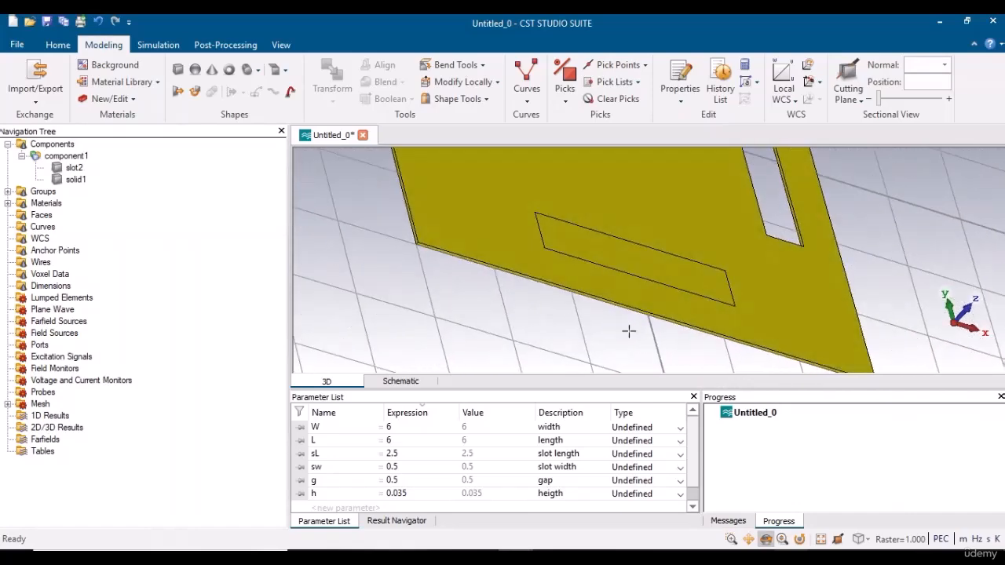
{"action": "key", "text": "space"}
{"action": "left_click_drag", "start_coordinate": [631, 252], "coordinate": [528, 366]}
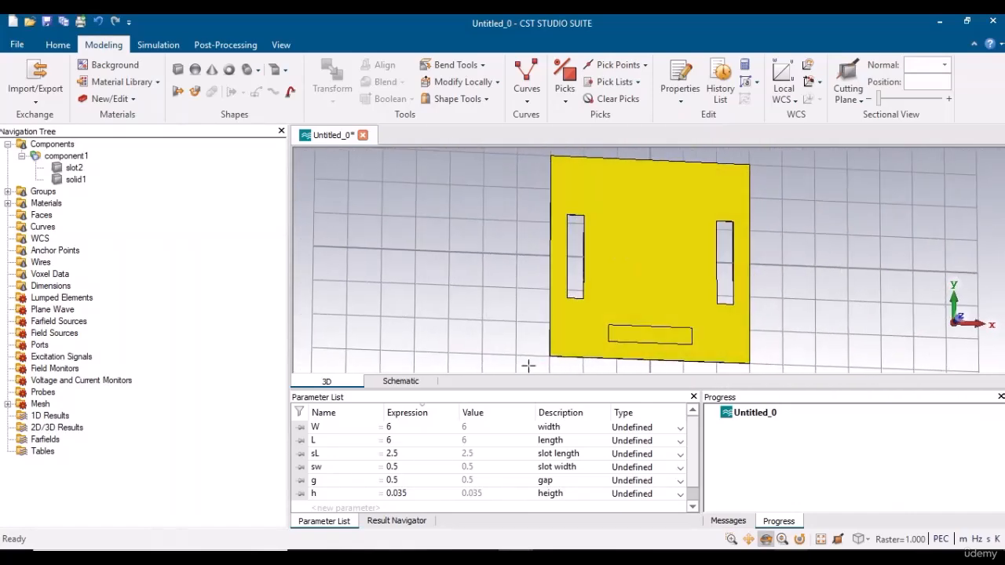
Mirror a copy of slot2 across the origin plane with mirror plane normal Y set to 1, previewing it before applying.
{"action": "left_click", "coordinate": [75, 169]}
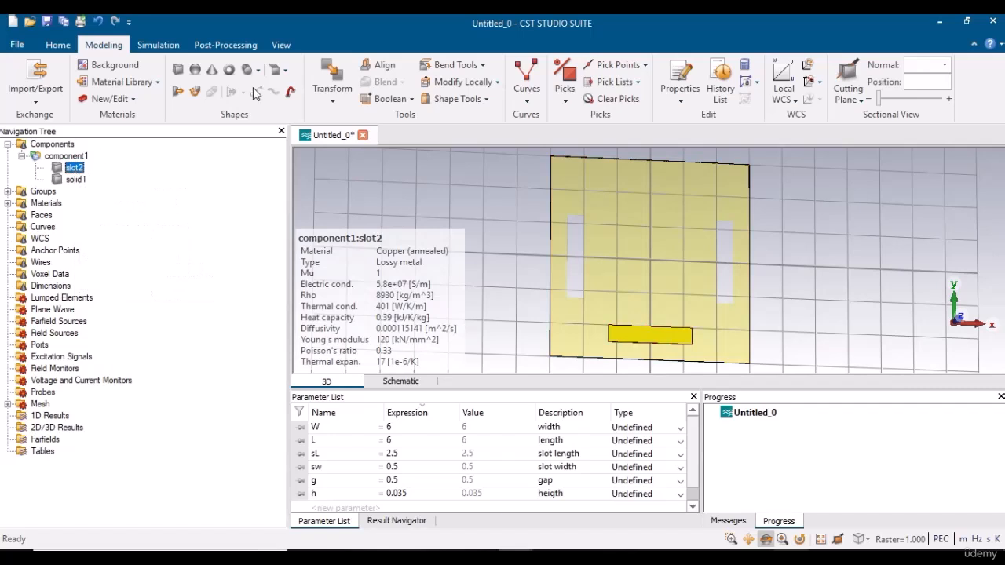
{"action": "left_click", "coordinate": [333, 106]}
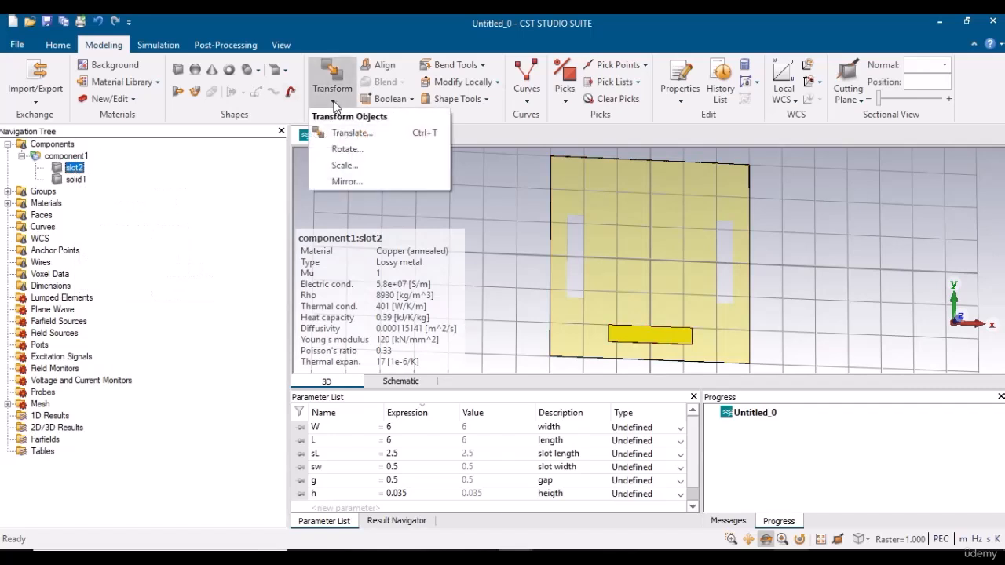
{"action": "left_click", "coordinate": [349, 182]}
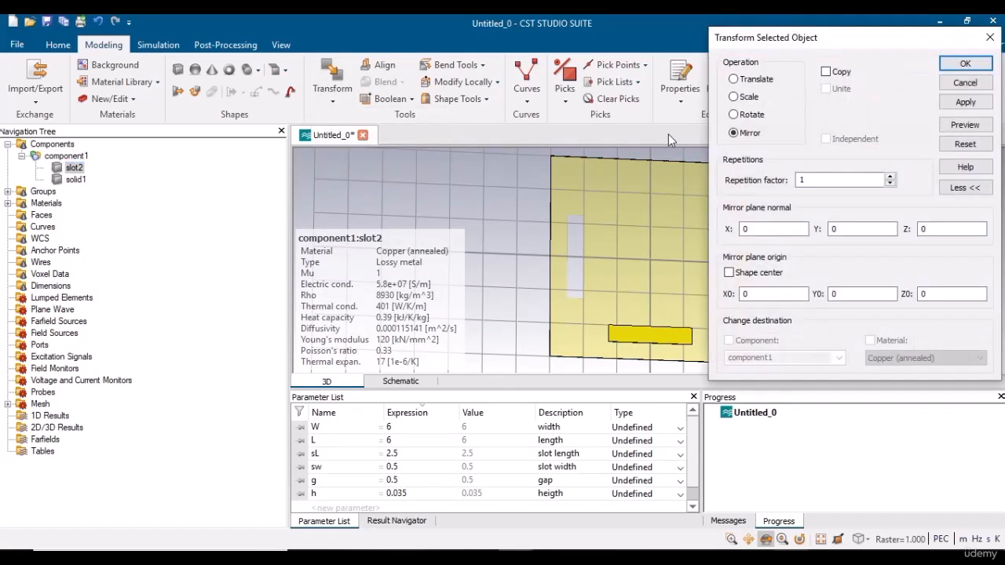
{"action": "left_click", "coordinate": [825, 72]}
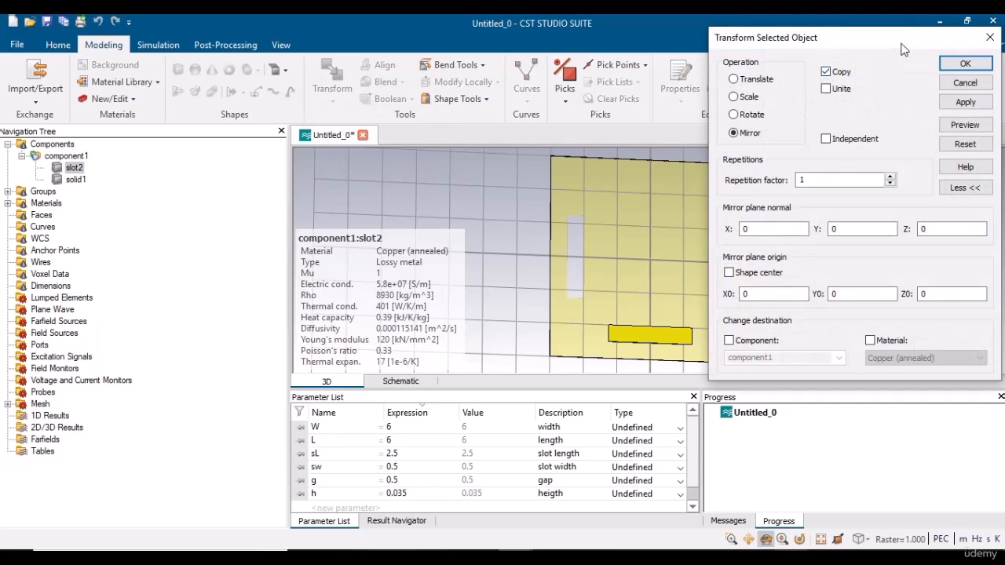
{"action": "left_click_drag", "start_coordinate": [902, 50], "coordinate": [405, 106]}
{"action": "double_click", "coordinate": [344, 285]}
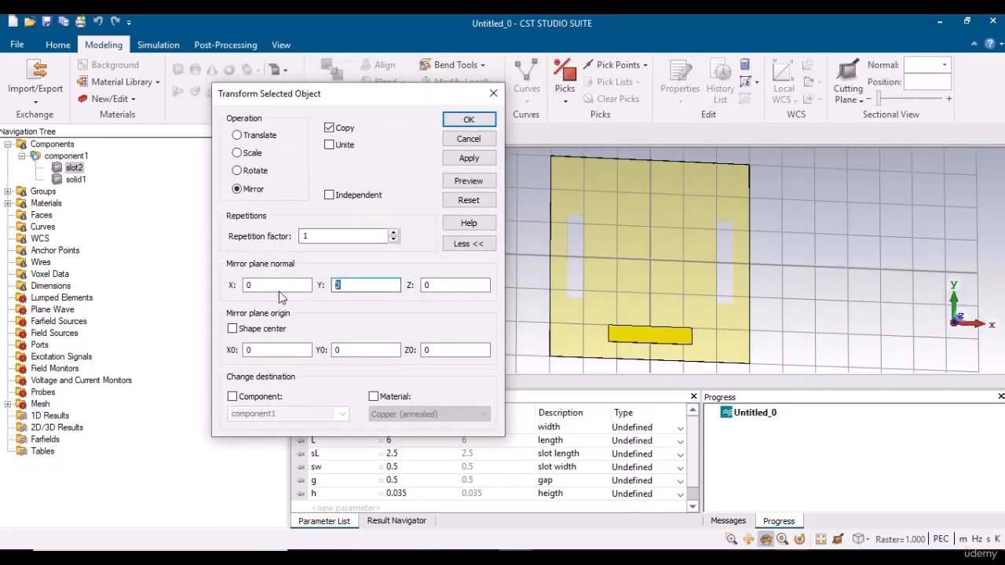
{"action": "type", "text": "1"}
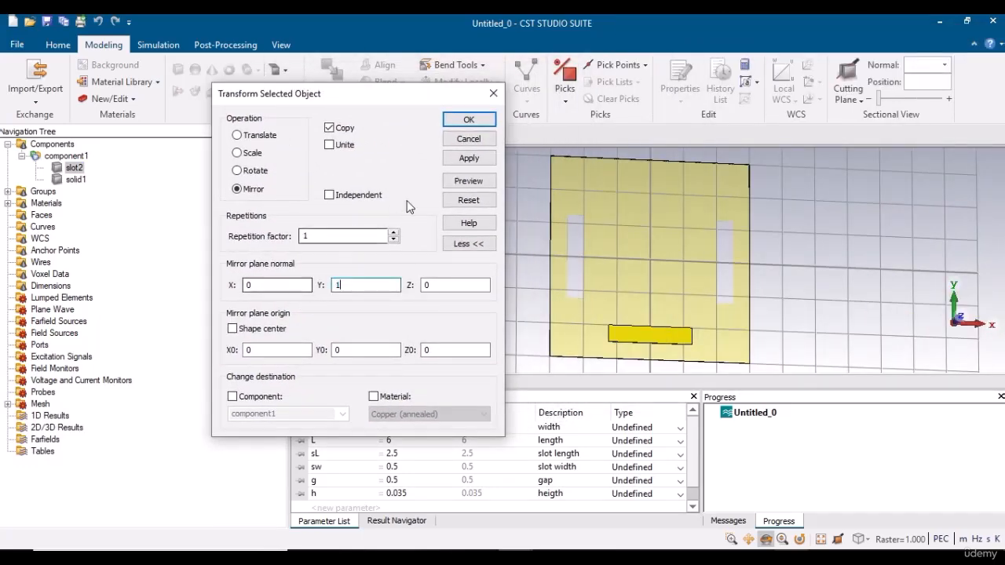
{"action": "left_click", "coordinate": [467, 182]}
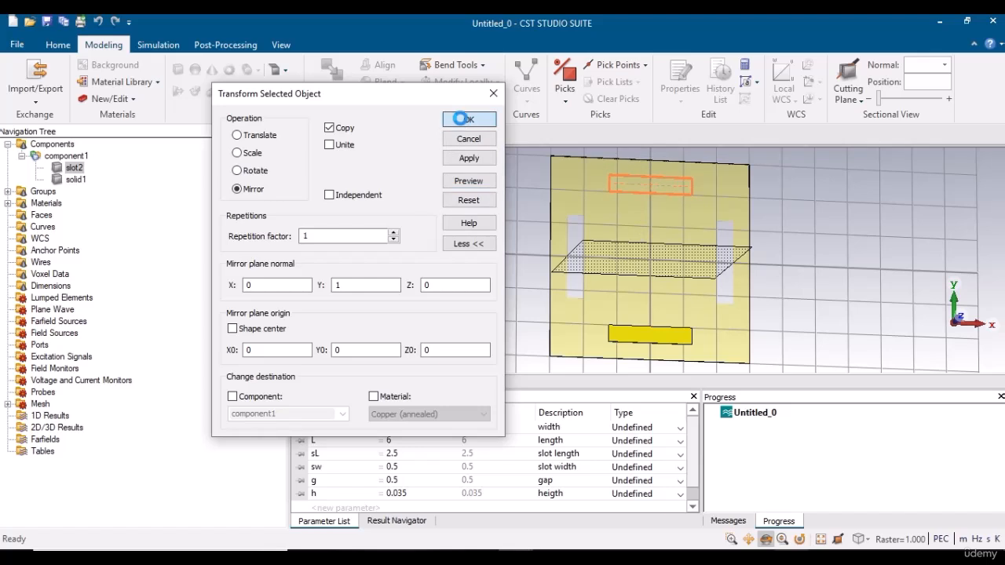
{"action": "left_click", "coordinate": [463, 121]}
Subtract slot2 and its mirrored copy slot2_1 from solid1 with a Boolean operation.
{"action": "left_click", "coordinate": [77, 191]}
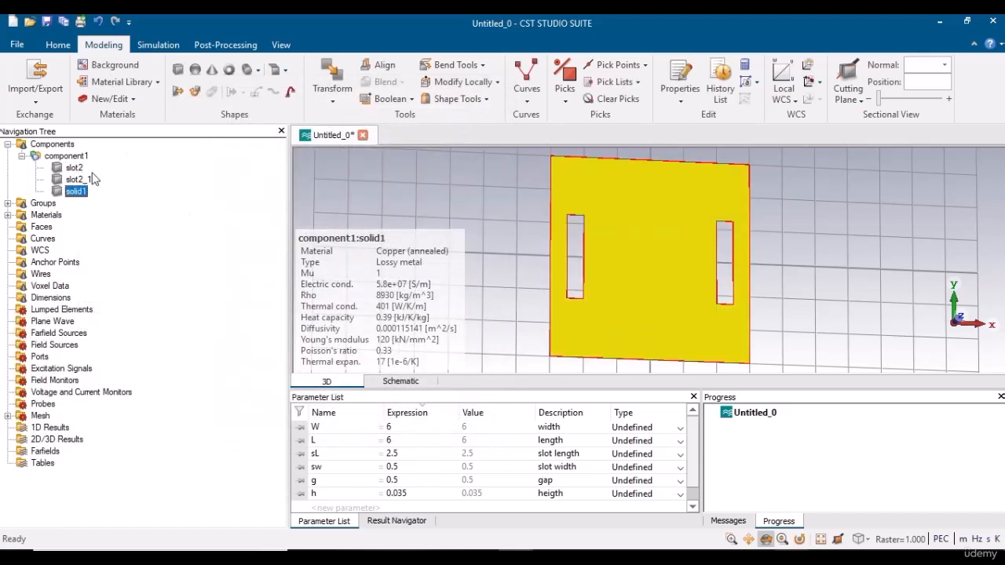
{"action": "left_click", "coordinate": [402, 100]}
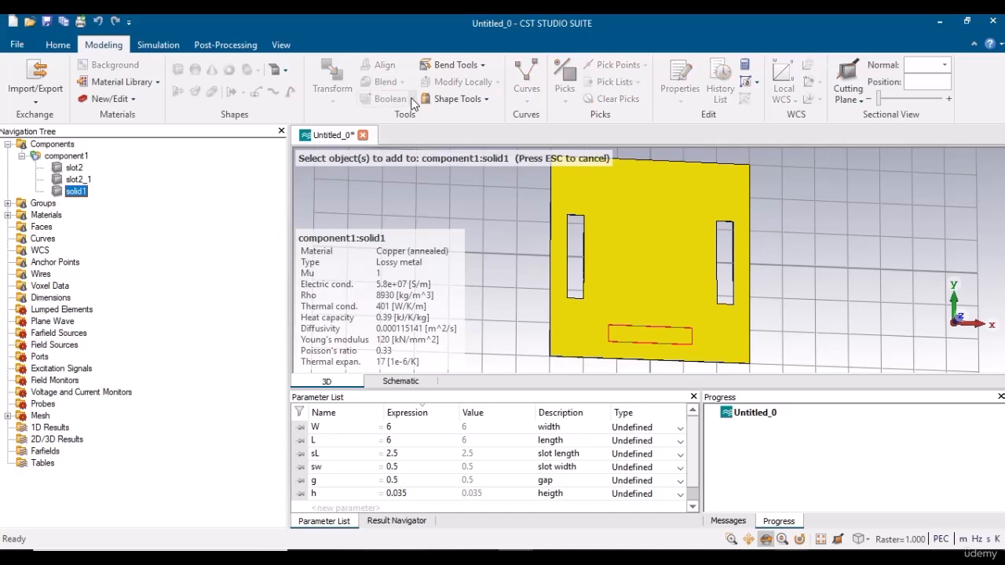
{"action": "key", "text": "Return"}
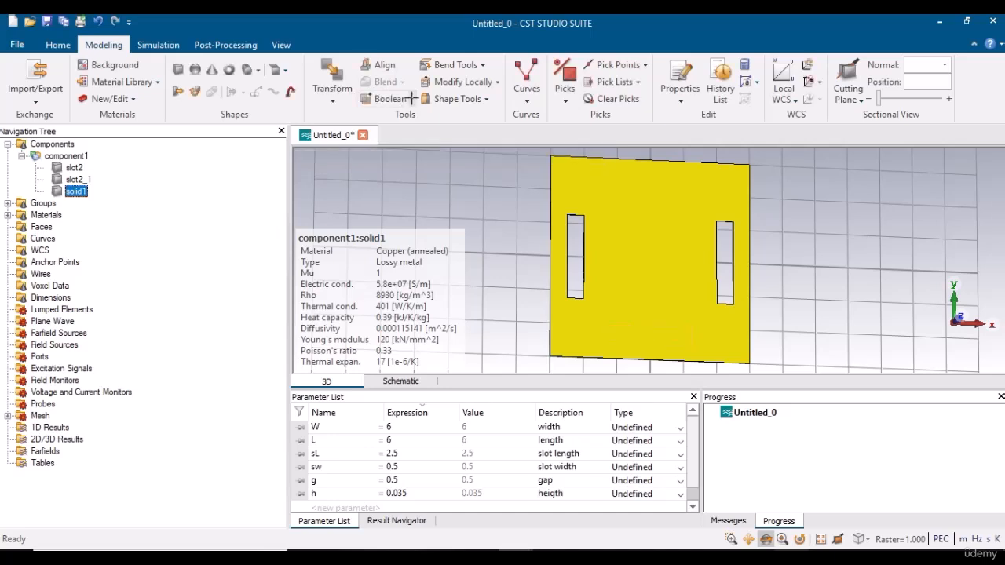
{"action": "left_click", "coordinate": [413, 99]}
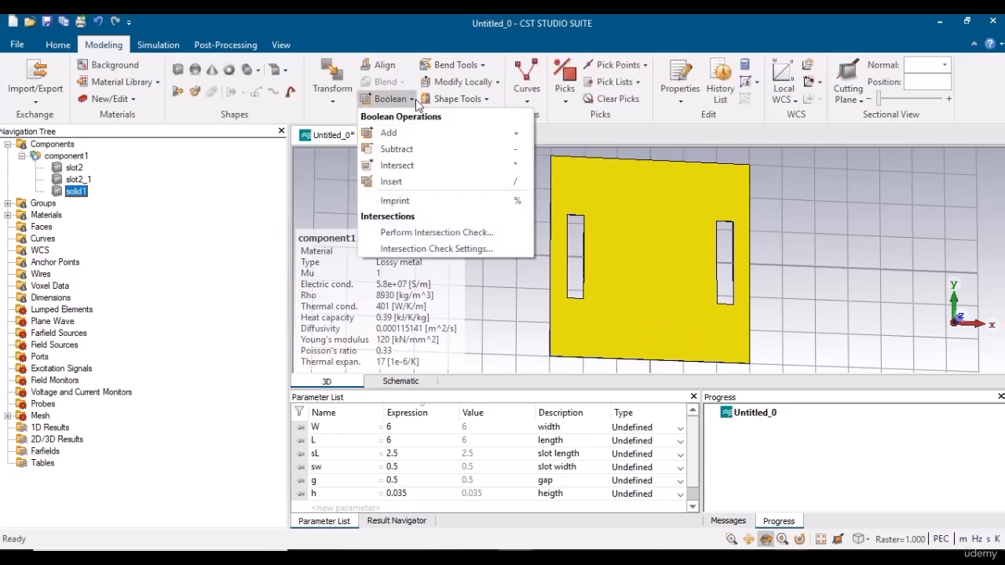
{"action": "left_click", "coordinate": [396, 149]}
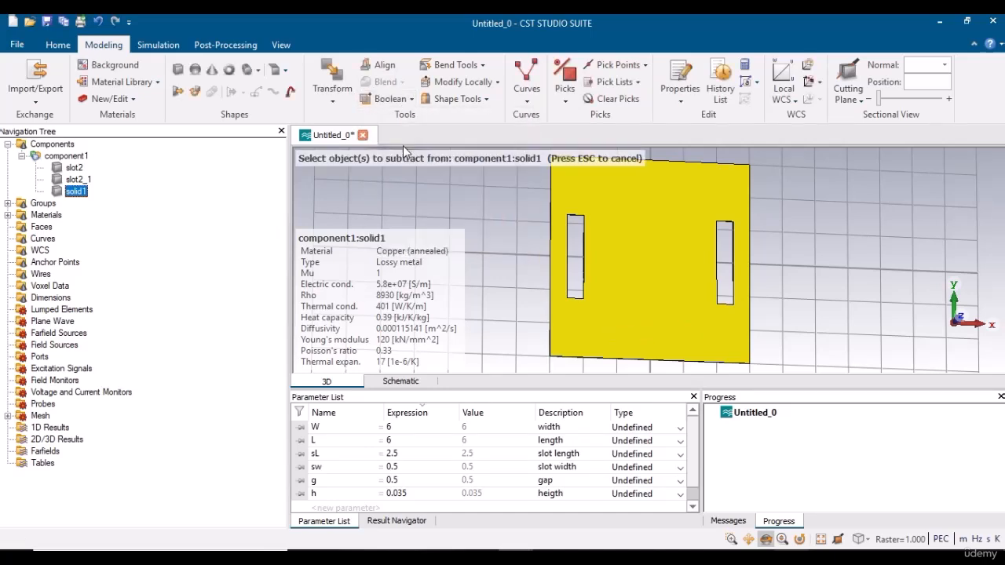
{"action": "left_click", "coordinate": [82, 169]}
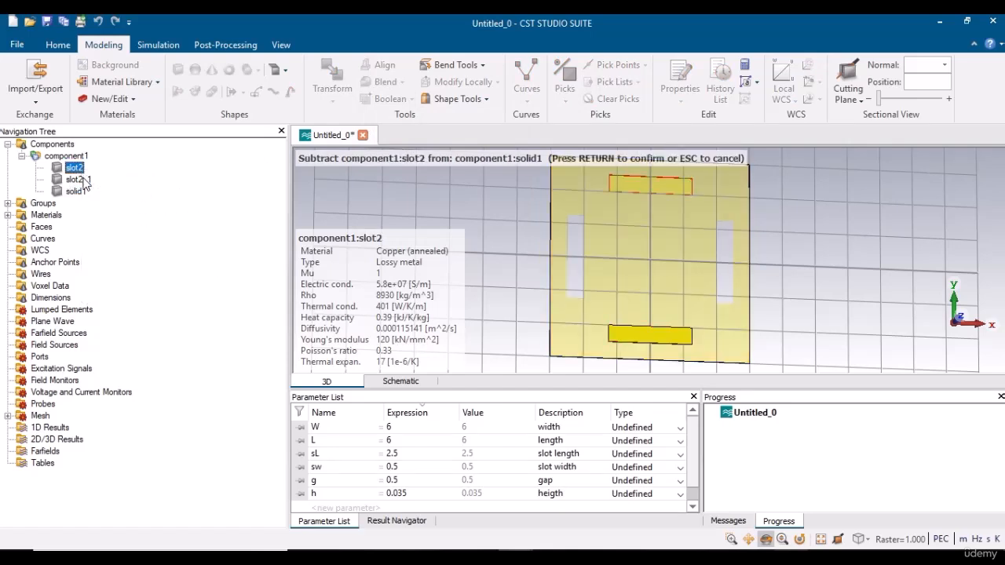
{"action": "left_click", "coordinate": [83, 180], "text": "ctrl"}
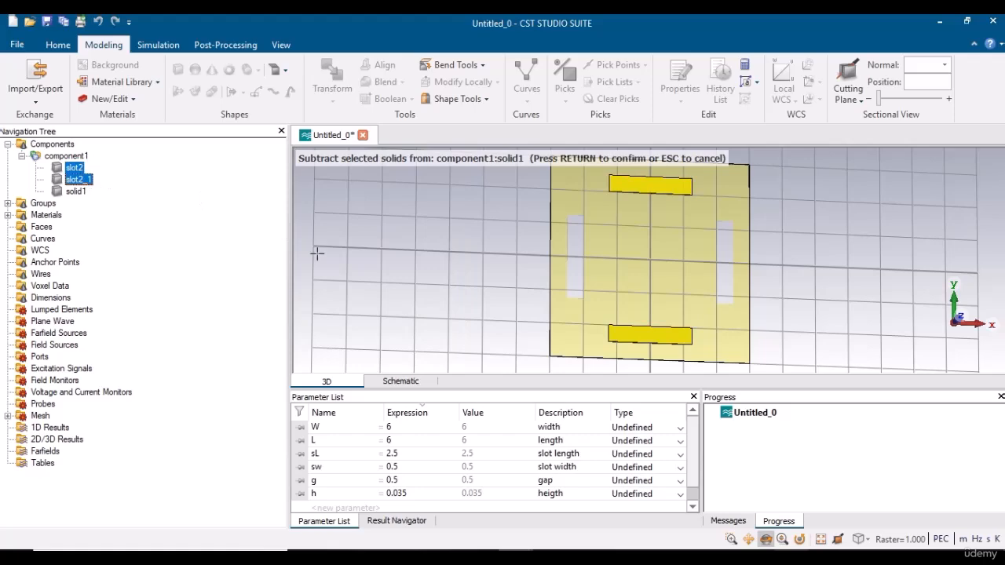
{"action": "key", "text": "Return"}
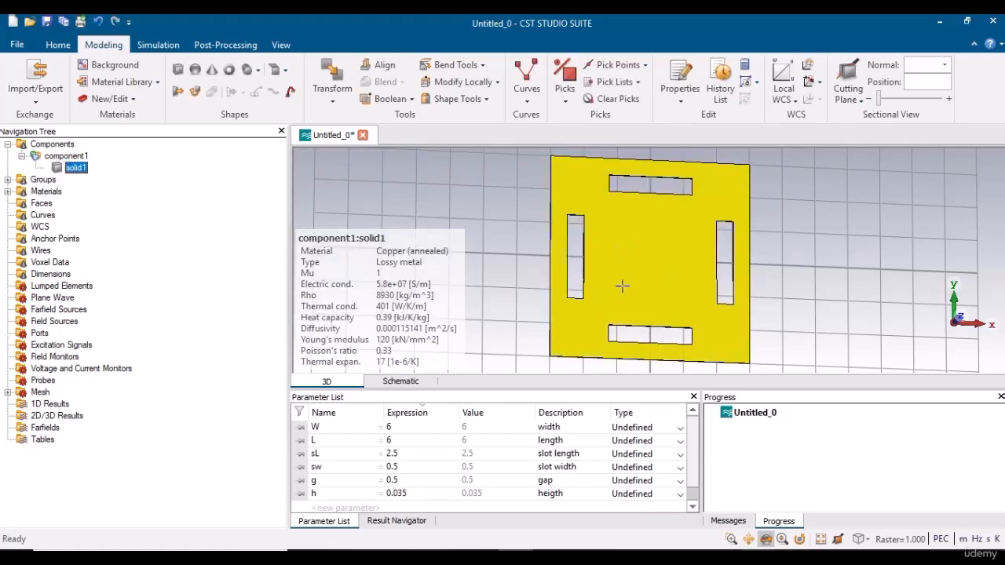
Check the slotted plate against the task drawing and overwrite solid1's material color with green.
{"action": "mouse_move", "coordinate": [622, 287]}
{"action": "left_mouse_down"}
{"action": "mouse_move", "coordinate": [634, 224]}
{"action": "mouse_move", "coordinate": [615, 273]}
{"action": "left_mouse_up"}
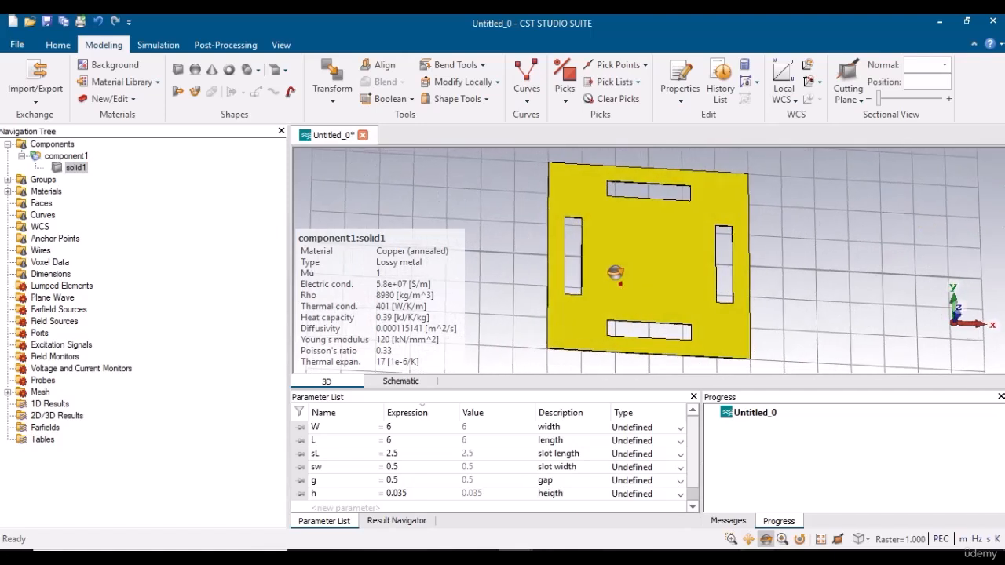
{"action": "scroll", "coordinate": [614, 273], "scroll_direction": "up", "scroll_amount": 1}
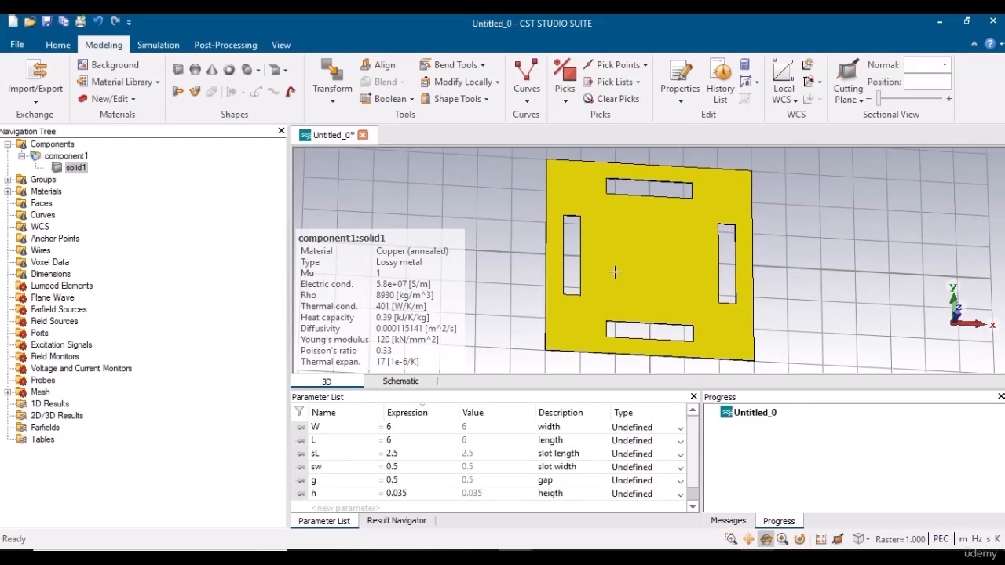
{"action": "key", "text": "alt+Tab"}
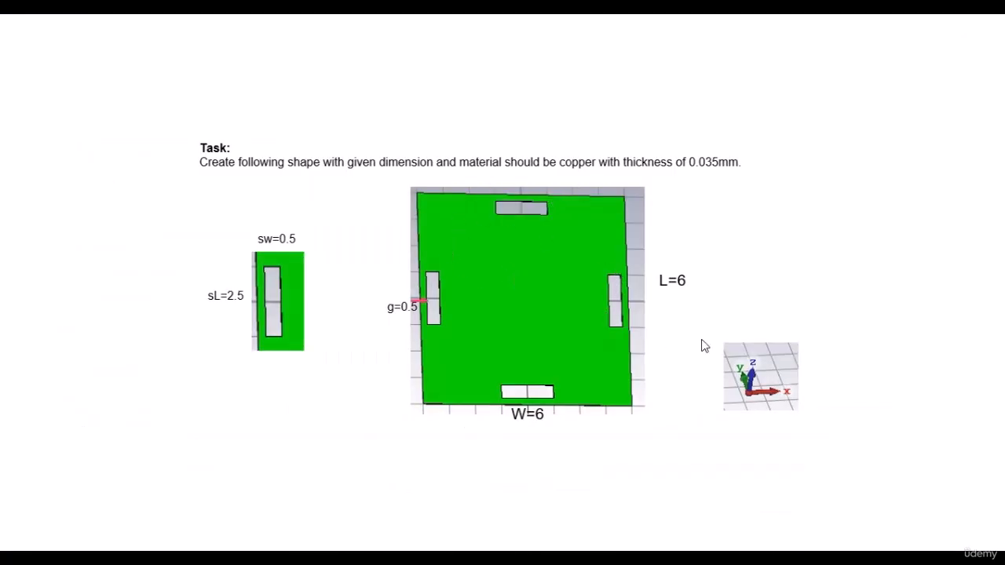
{"action": "key", "text": "alt+Tab"}
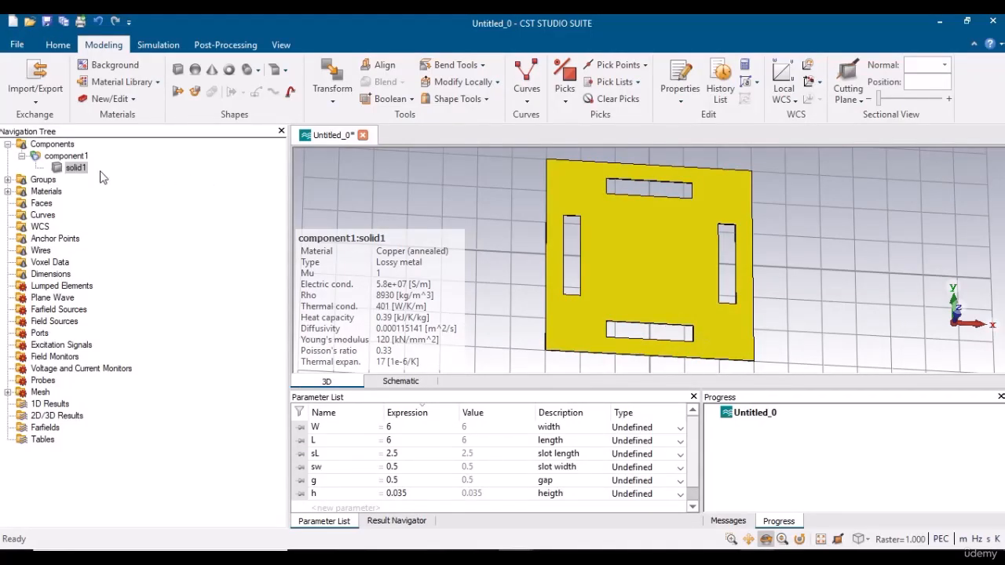
{"action": "right_click", "coordinate": [67, 168]}
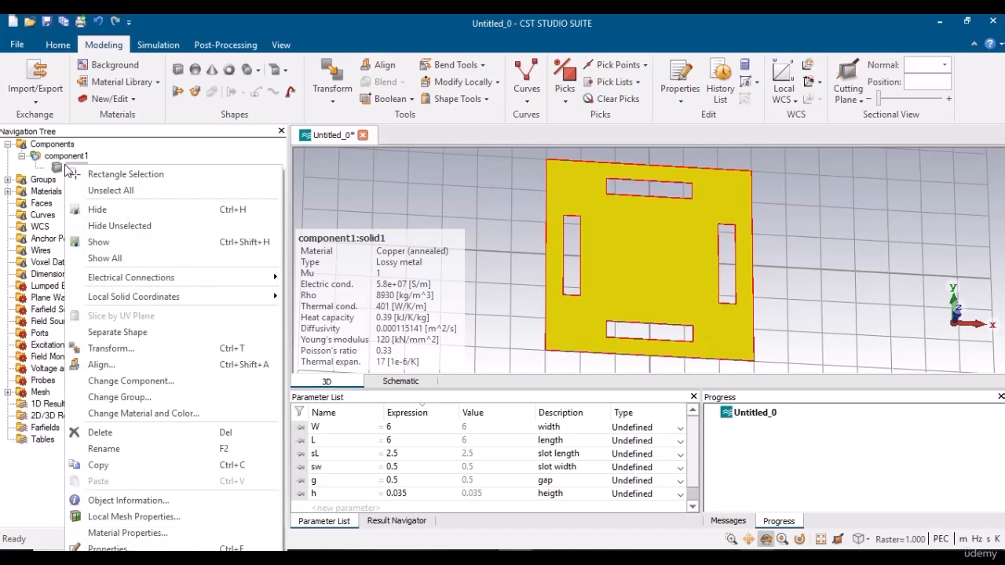
{"action": "left_click", "coordinate": [157, 414]}
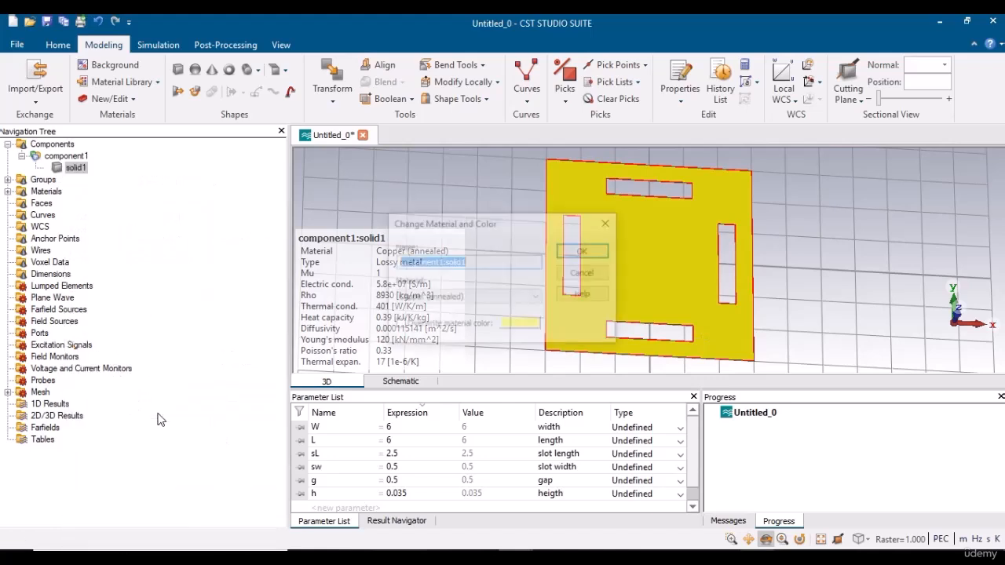
{"action": "left_click", "coordinate": [514, 323]}
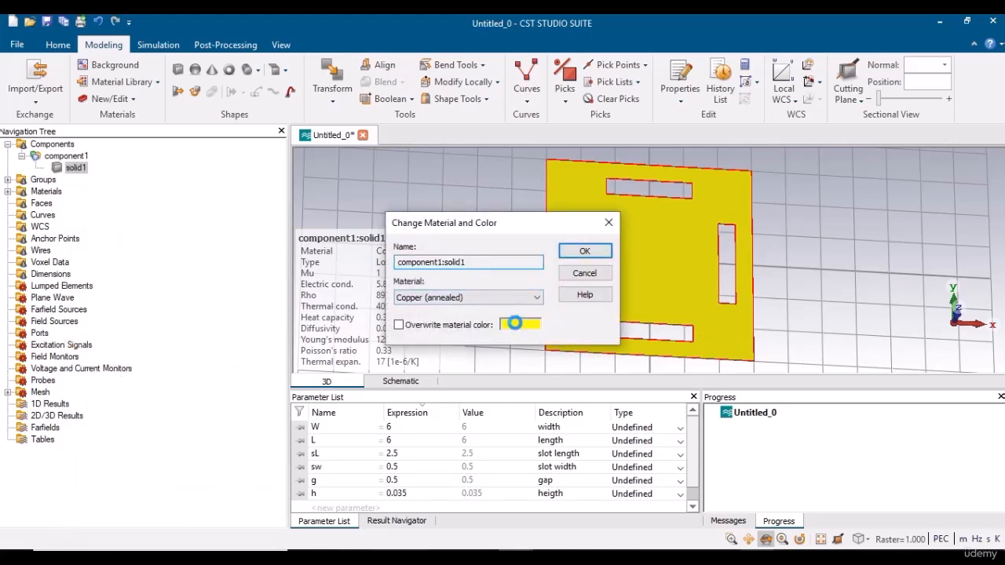
{"action": "left_click", "coordinate": [492, 220]}
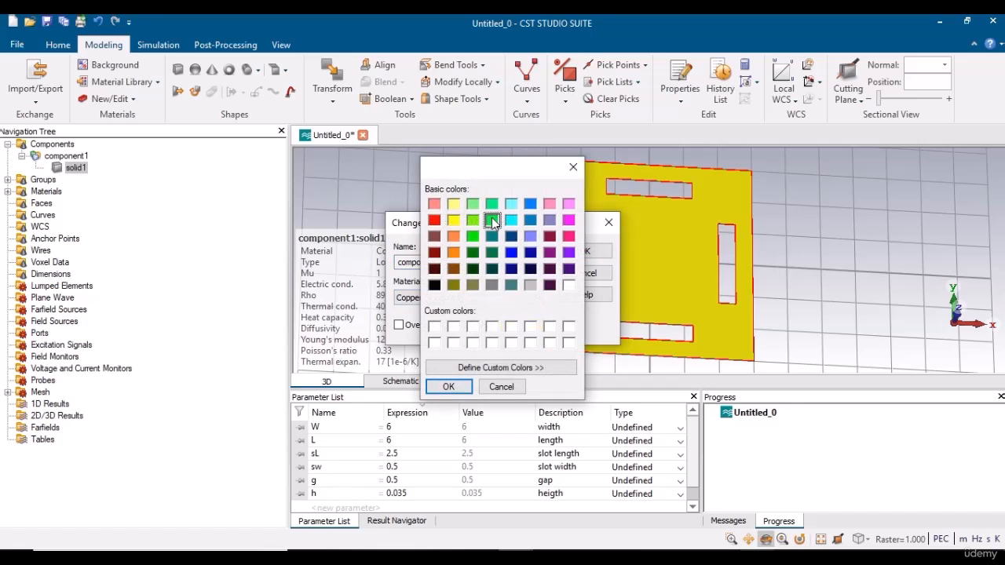
{"action": "left_click", "coordinate": [448, 386]}
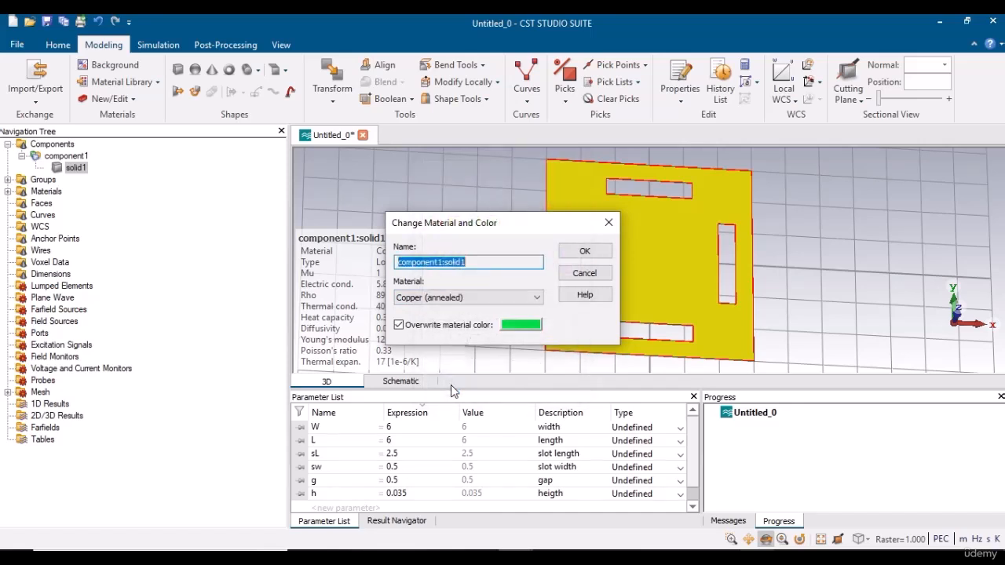
{"action": "left_click", "coordinate": [581, 252]}
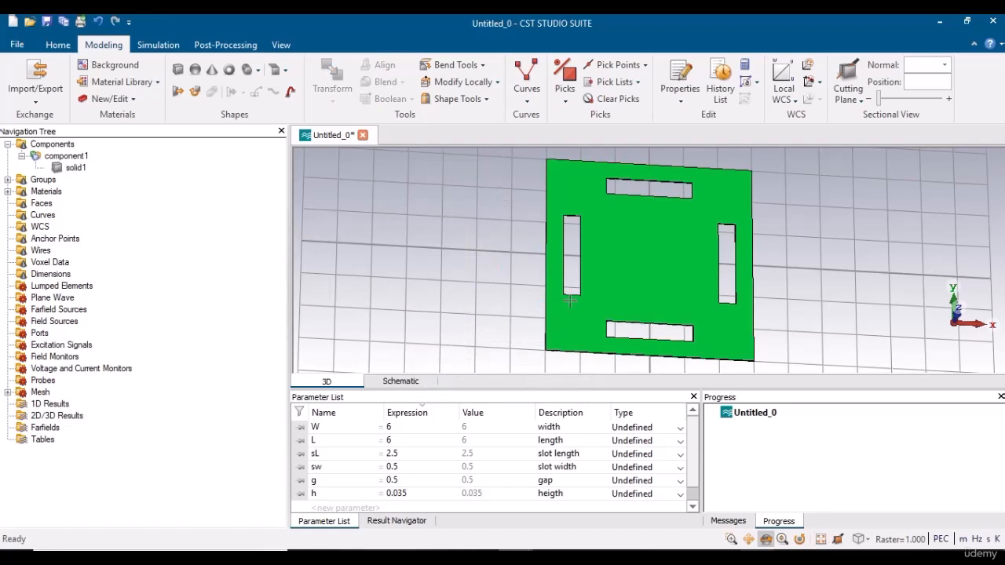
Pick a short end edge of the slot near the plate's negative-Y side to measure the slot width, and clear the pick.
{"action": "left_click_drag", "start_coordinate": [603, 279], "coordinate": [576, 308]}
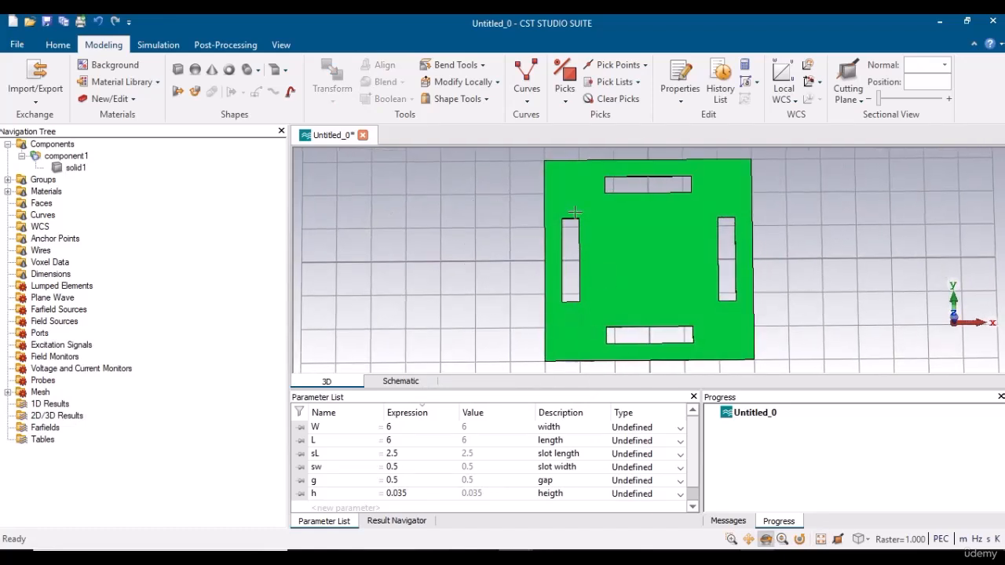
{"action": "left_click_drag", "start_coordinate": [742, 297], "coordinate": [763, 312]}
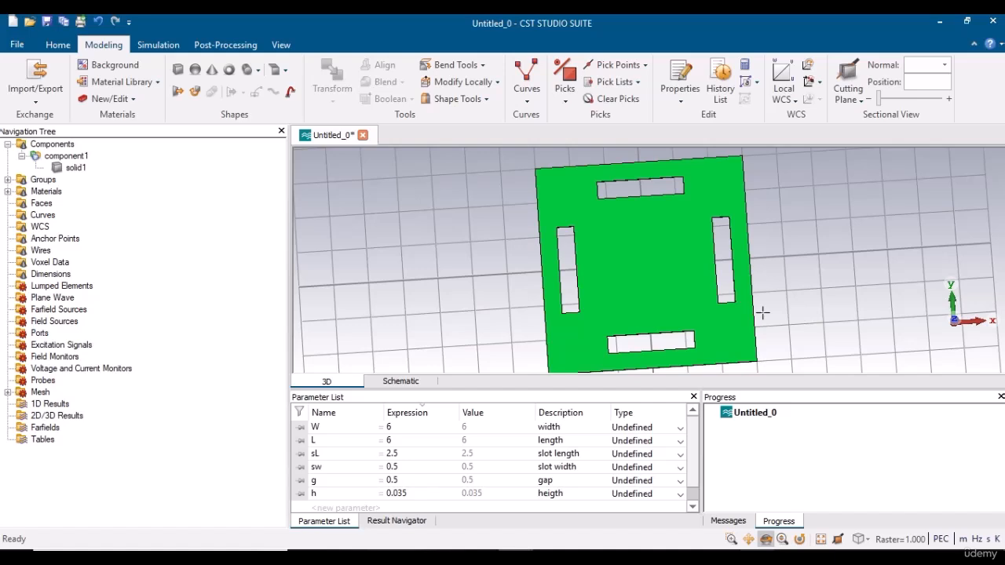
{"action": "key", "text": "s"}
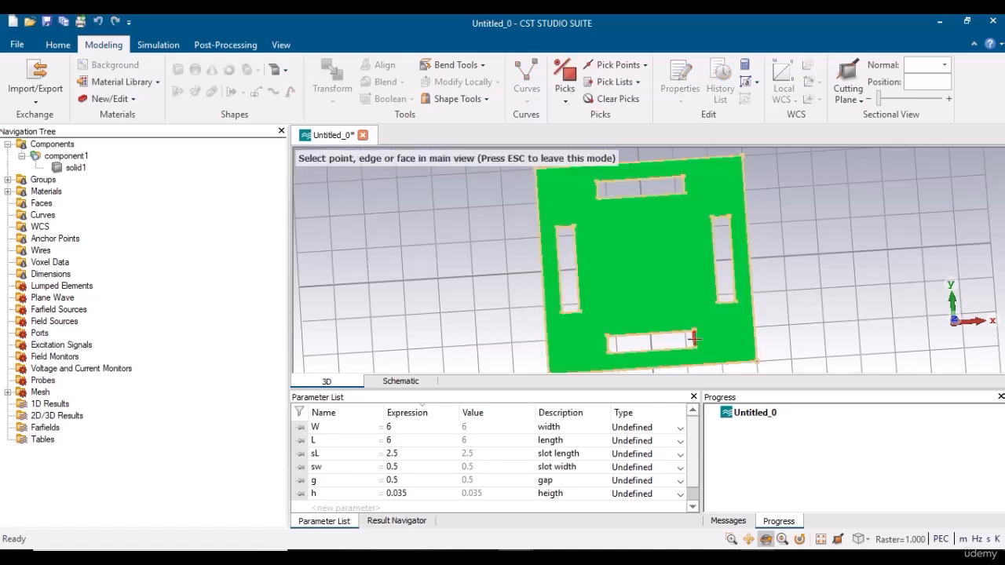
{"action": "left_click", "coordinate": [693, 338]}
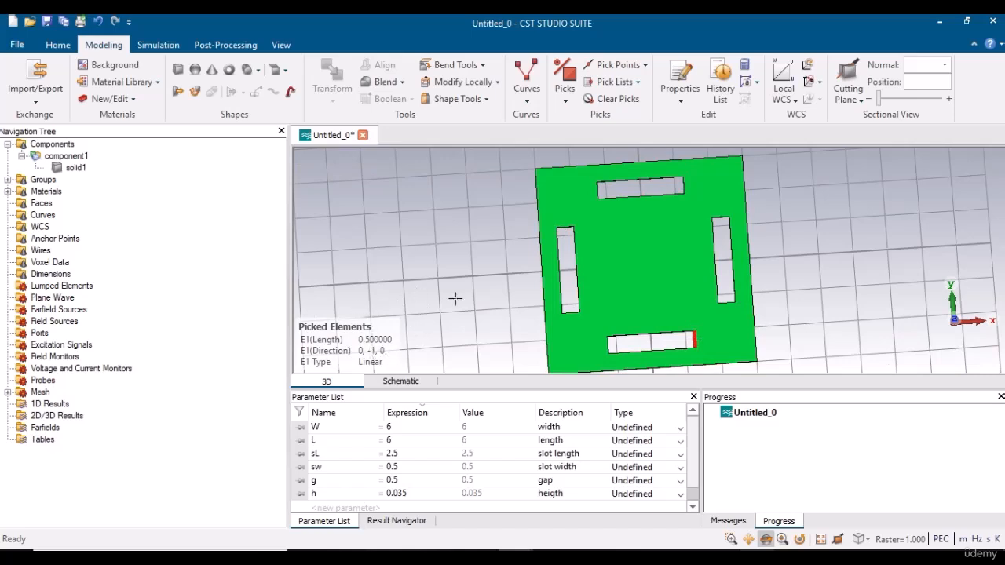
{"action": "left_click", "coordinate": [612, 102]}
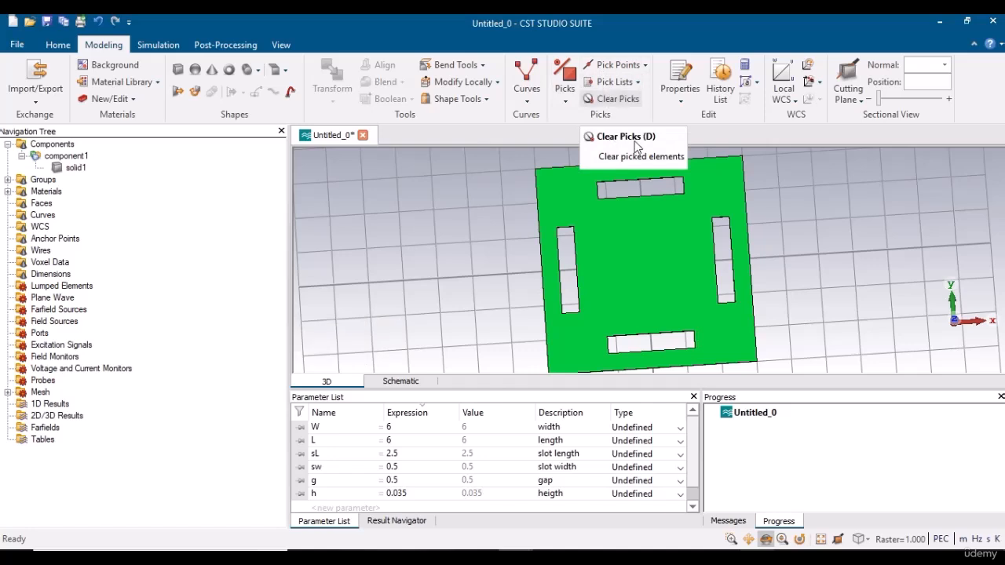
Pick the inner long edge of the negative-Y slot to measure the slot length, and clear the pick.
{"action": "key", "text": "s"}
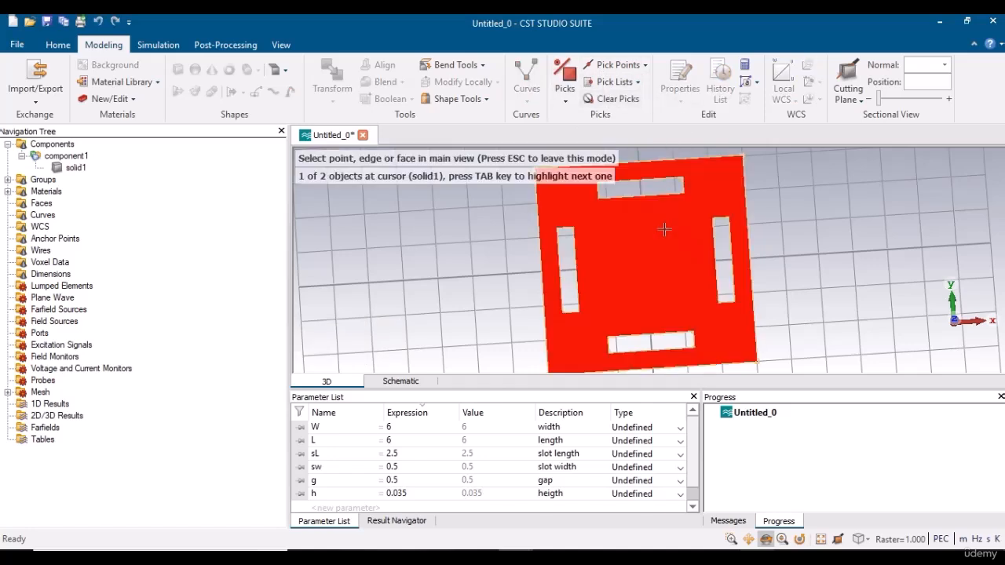
{"action": "left_click", "coordinate": [647, 334]}
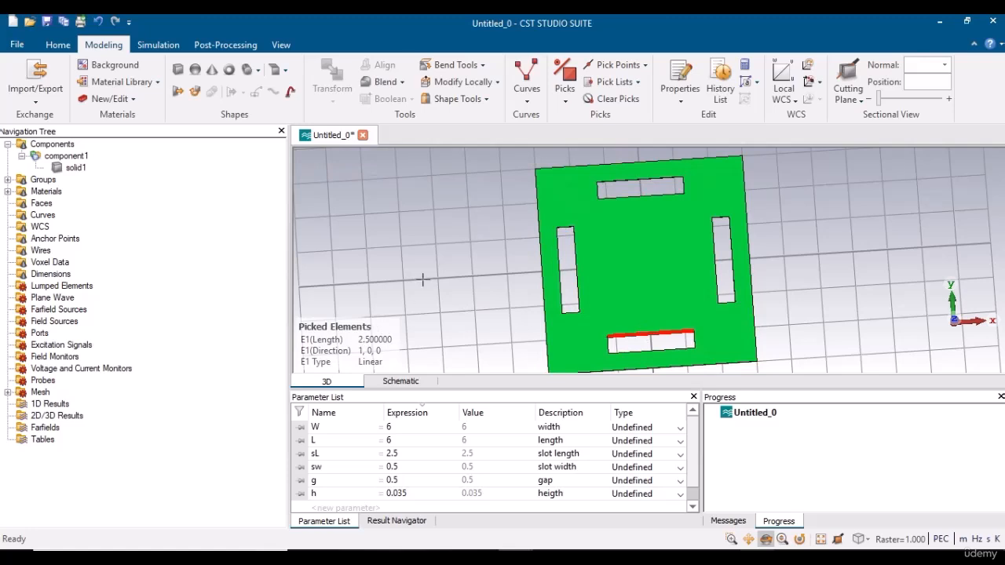
{"action": "left_click", "coordinate": [618, 99]}
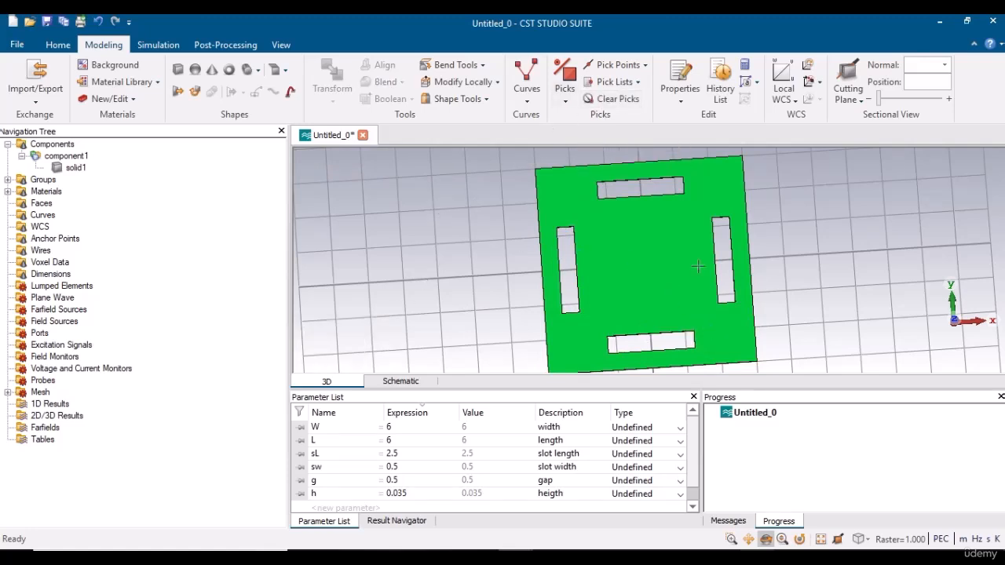
{"action": "mouse_move", "coordinate": [653, 218]}
{"action": "left_mouse_down"}
{"action": "mouse_move", "coordinate": [671, 263]}
{"action": "mouse_move", "coordinate": [714, 245]}
{"action": "left_mouse_up"}
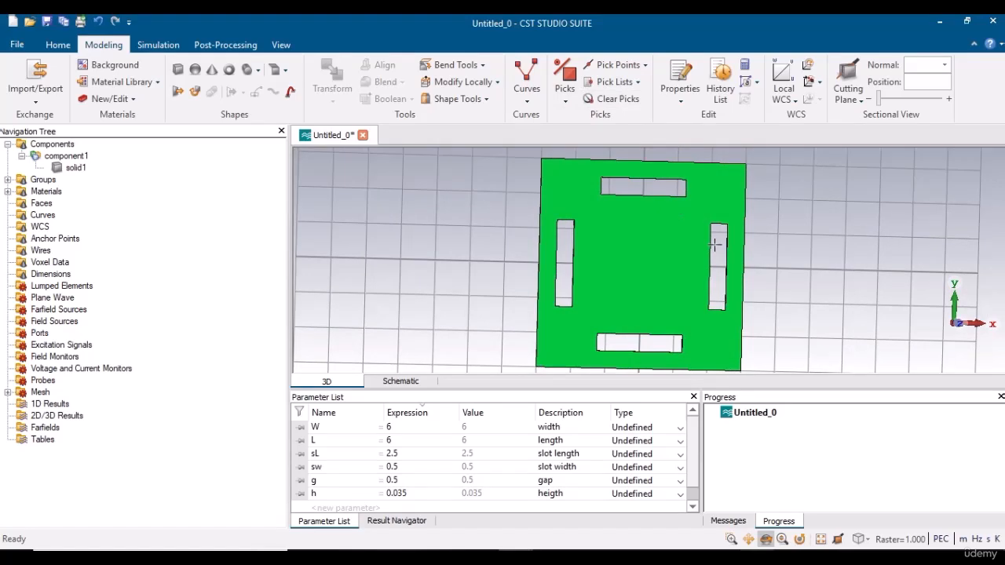
{"action": "scroll", "coordinate": [715, 245], "scroll_direction": "down", "scroll_amount": 1}
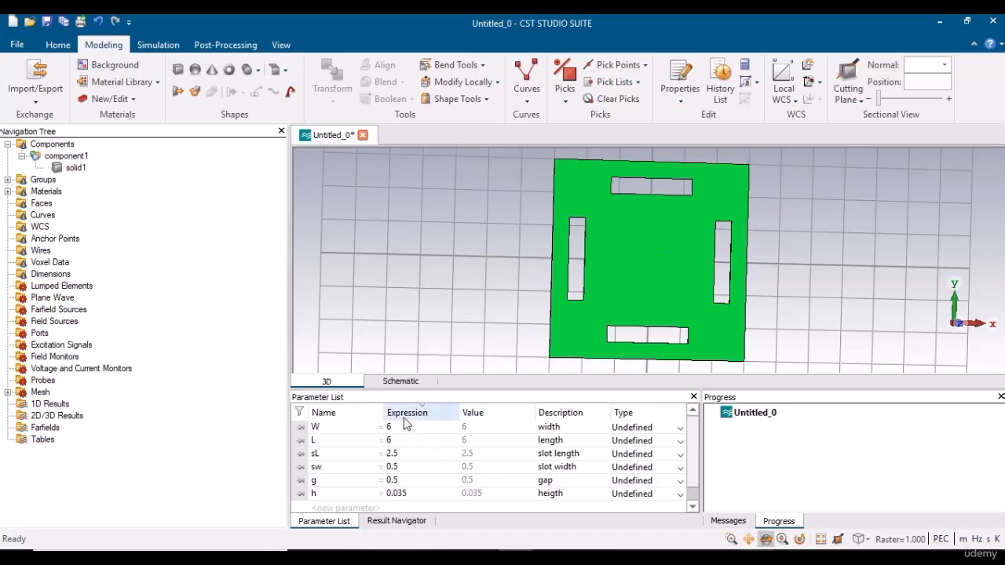
Review the parameter list entries for width, length, slot length, slot width, gap and height with their expressions.
{"action": "left_click", "coordinate": [327, 429]}
{"action": "left_click", "coordinate": [321, 440]}
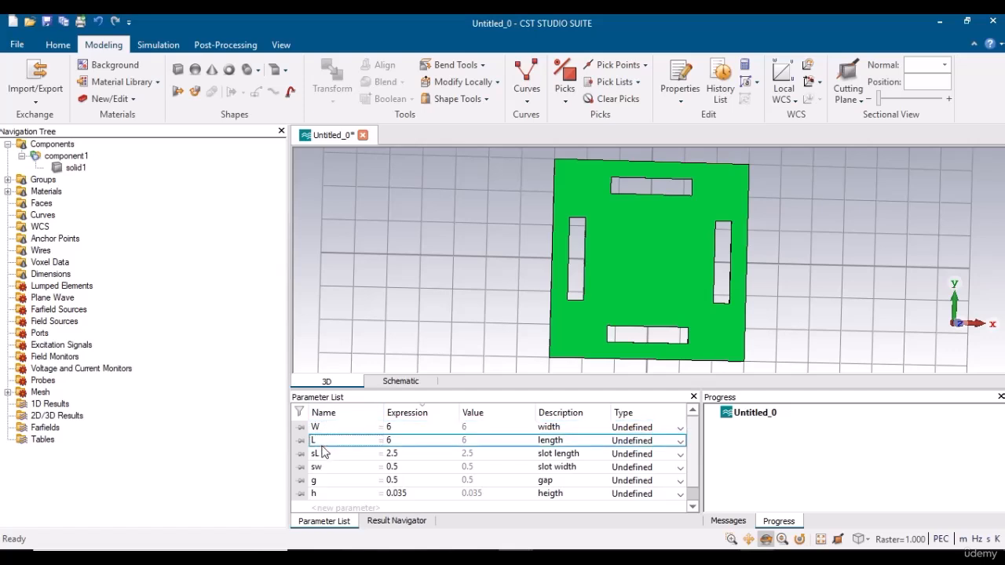
{"action": "left_click", "coordinate": [324, 456]}
{"action": "left_click", "coordinate": [326, 467]}
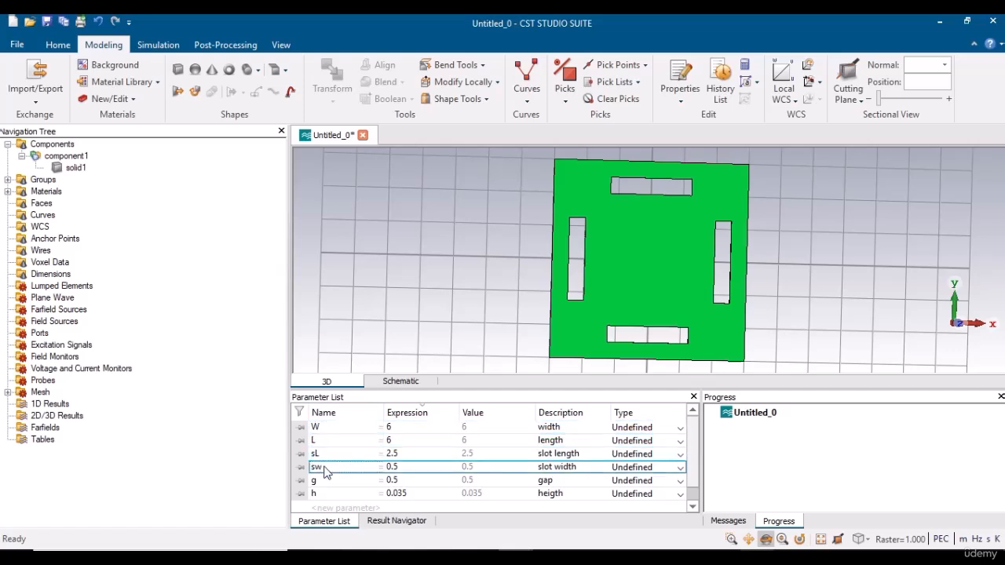
{"action": "left_click_drag", "start_coordinate": [693, 455], "coordinate": [693, 475]}
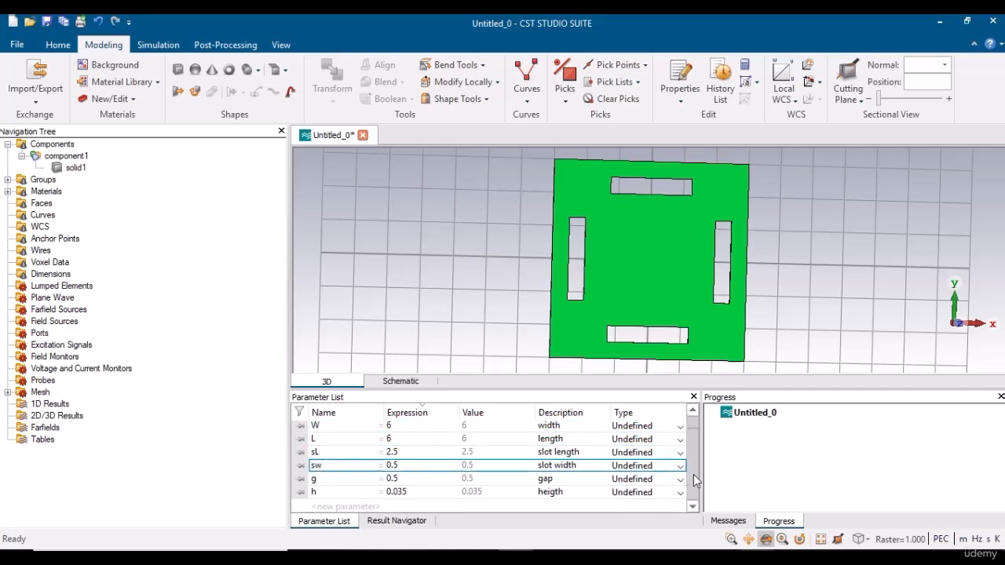
{"action": "scroll", "coordinate": [694, 480], "scroll_direction": "up", "scroll_amount": 1}
{"action": "left_click", "coordinate": [395, 431]}
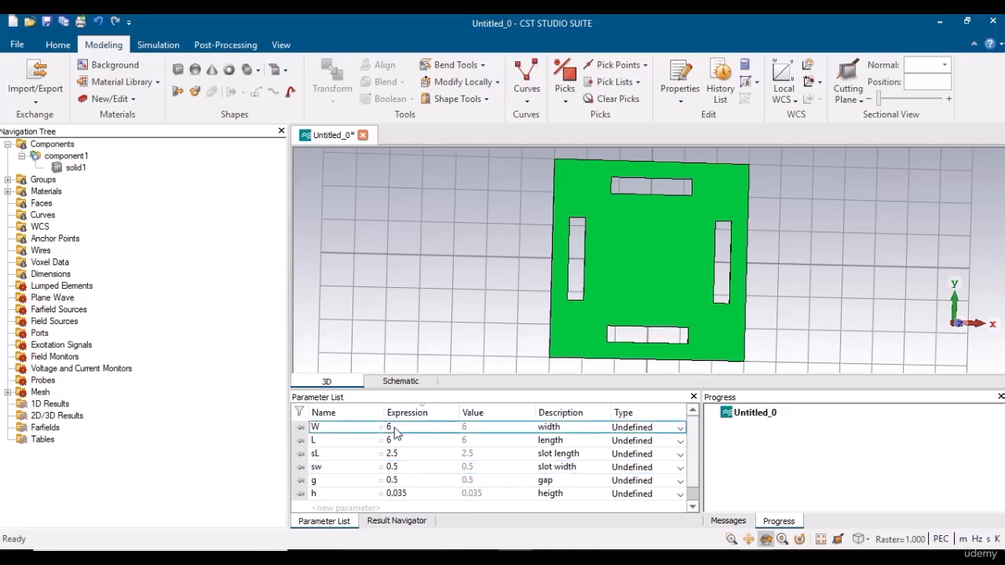
{"action": "left_click", "coordinate": [395, 445]}
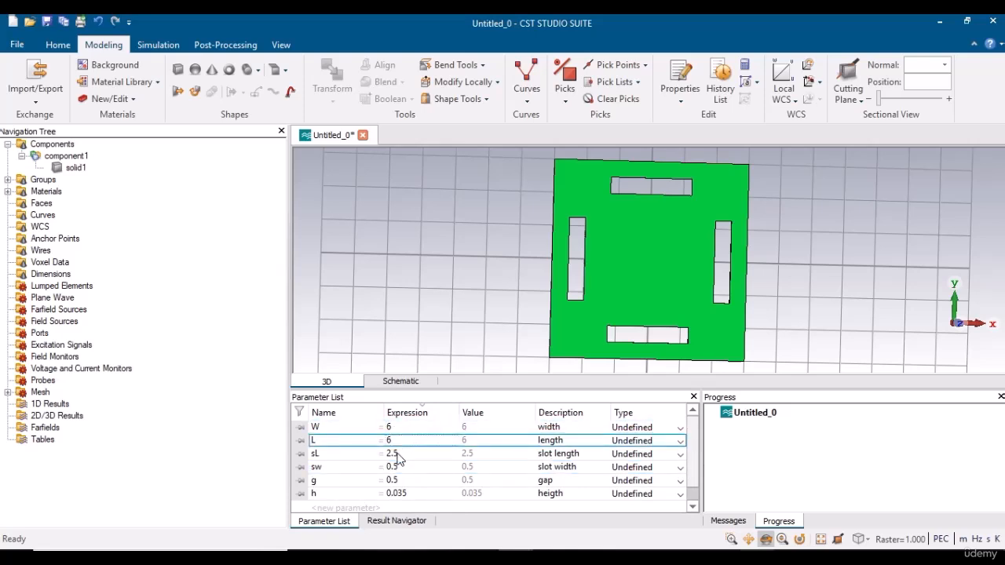
{"action": "left_click", "coordinate": [396, 455]}
Set the width parameter W to 8 and run a parametric update of the model.
{"action": "left_click", "coordinate": [329, 429]}
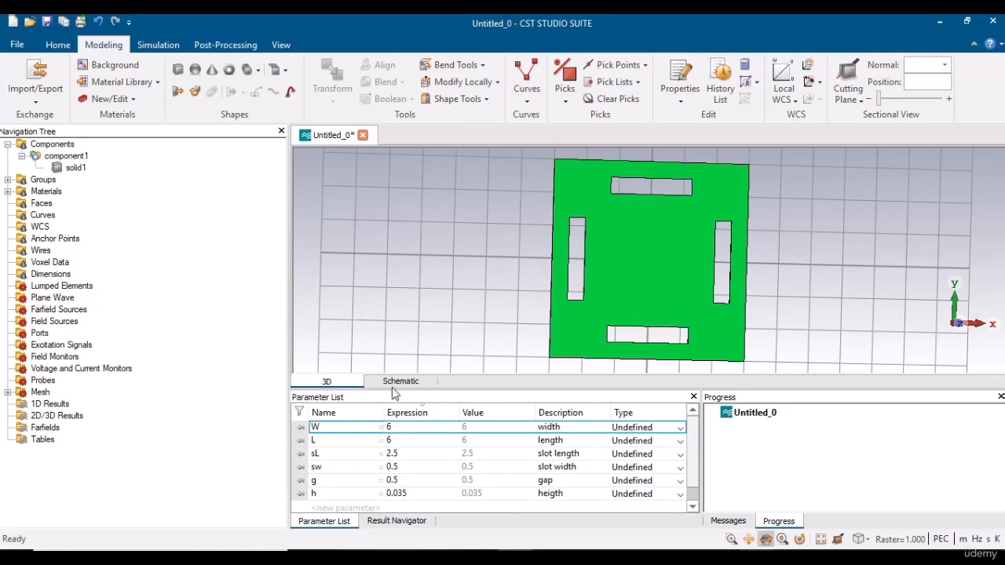
{"action": "double_click", "coordinate": [395, 426]}
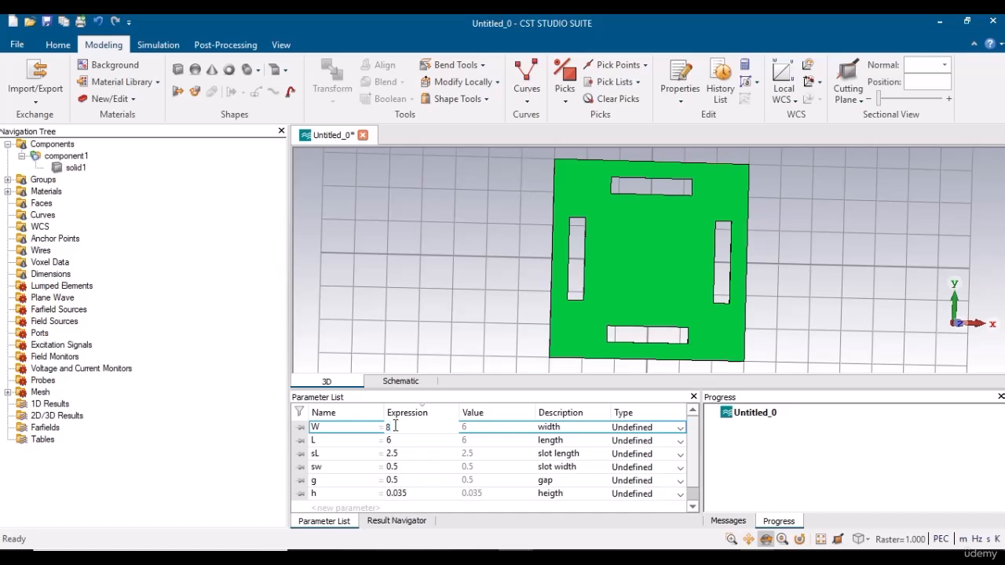
{"action": "type", "text": "8"}
{"action": "key", "text": "Return"}
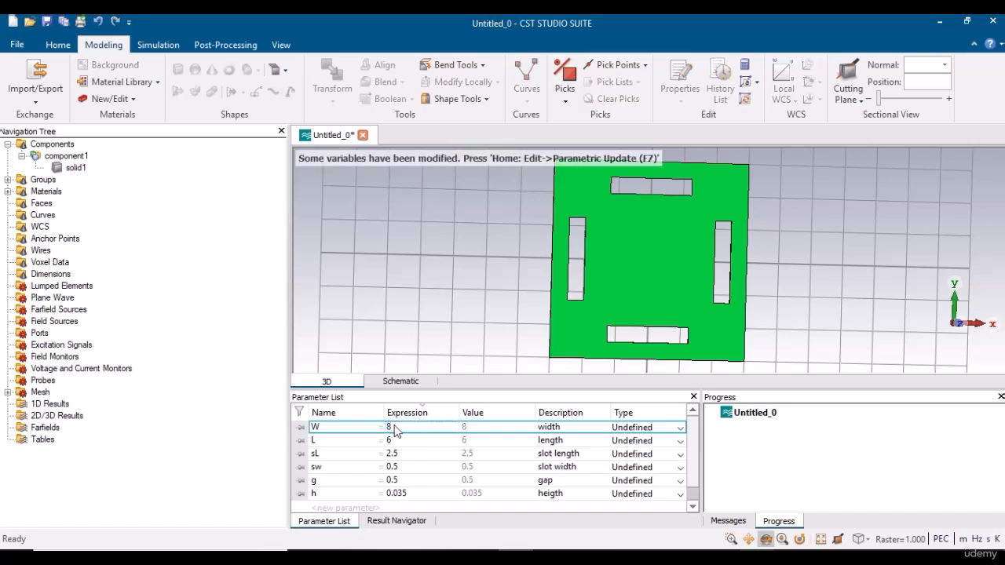
{"action": "left_click", "coordinate": [63, 45]}
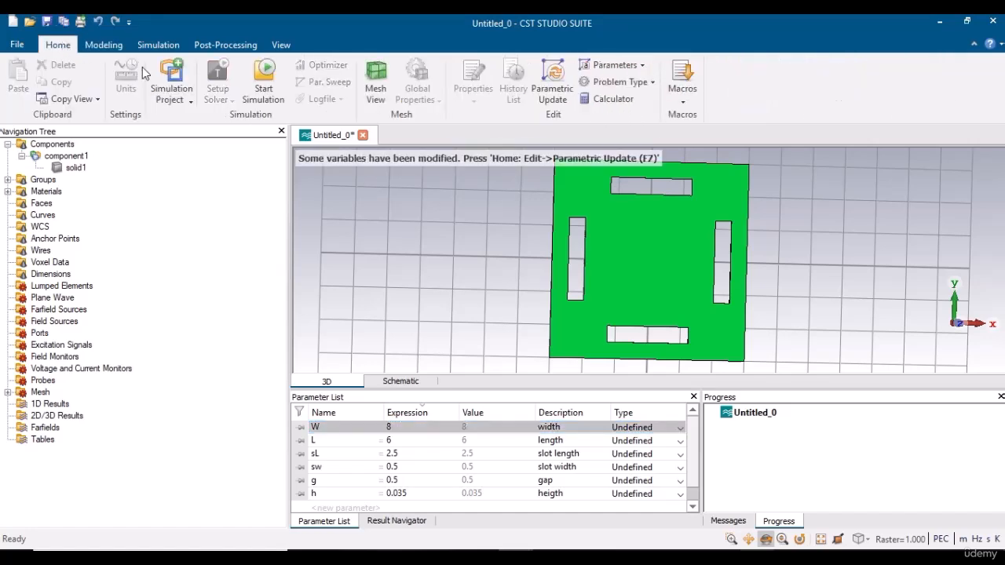
{"action": "left_click", "coordinate": [554, 85]}
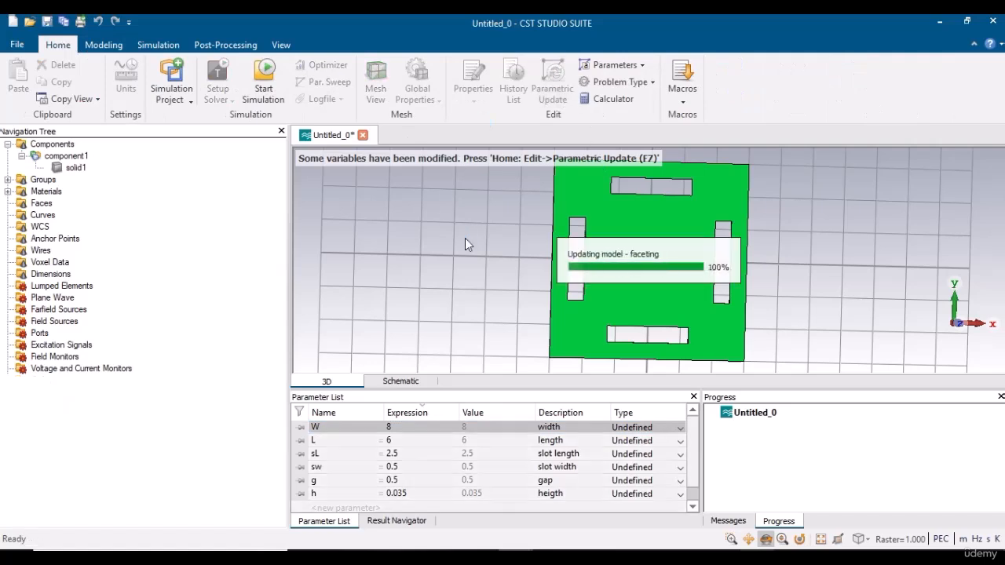
Set the length parameter L to 8 and apply a parametric update to the plate.
{"action": "double_click", "coordinate": [395, 440]}
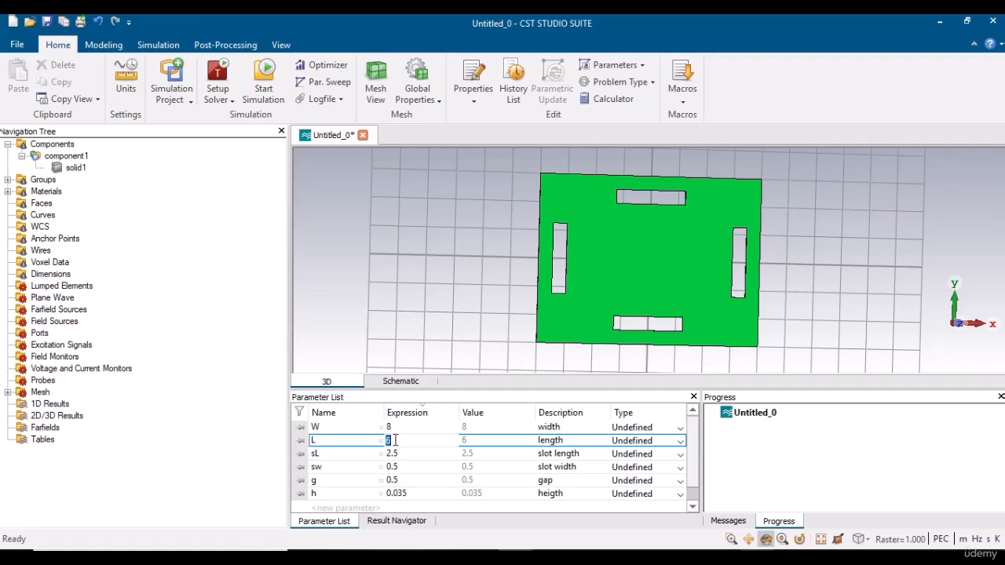
{"action": "key", "text": "Return"}
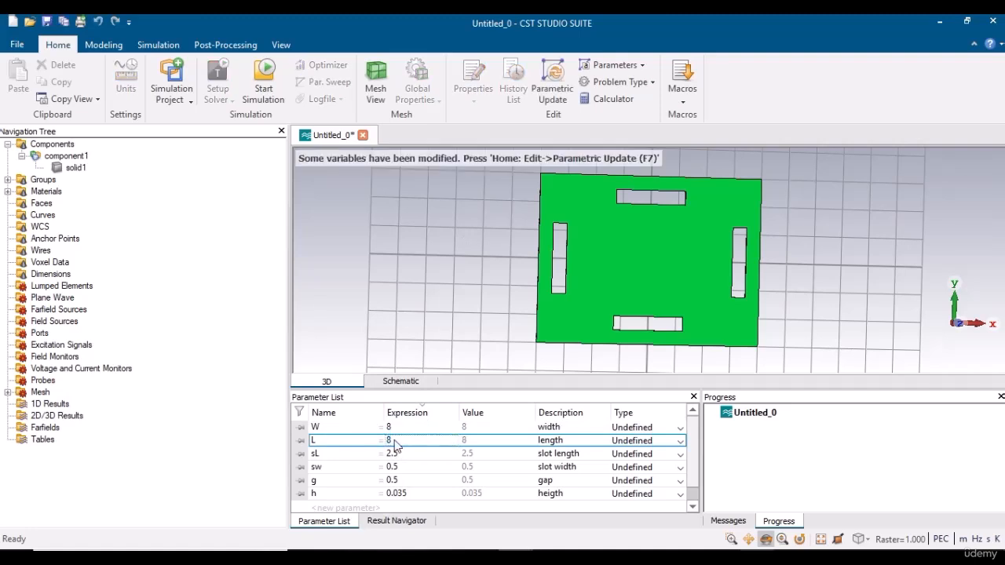
{"action": "left_click", "coordinate": [553, 77]}
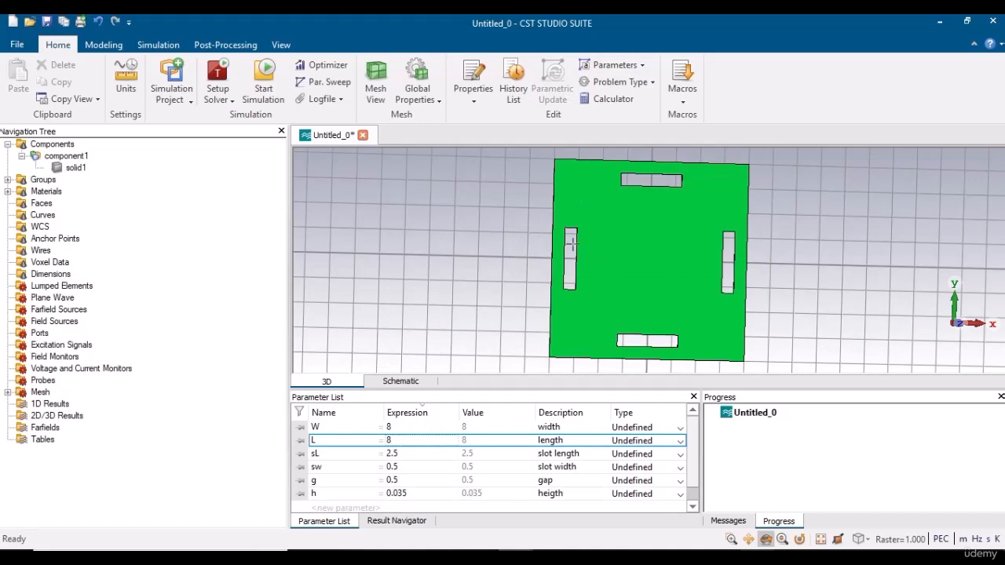
Set the slot length parameter sL to 4 and rebuild the four slots with a parametric update.
{"action": "double_click", "coordinate": [399, 454]}
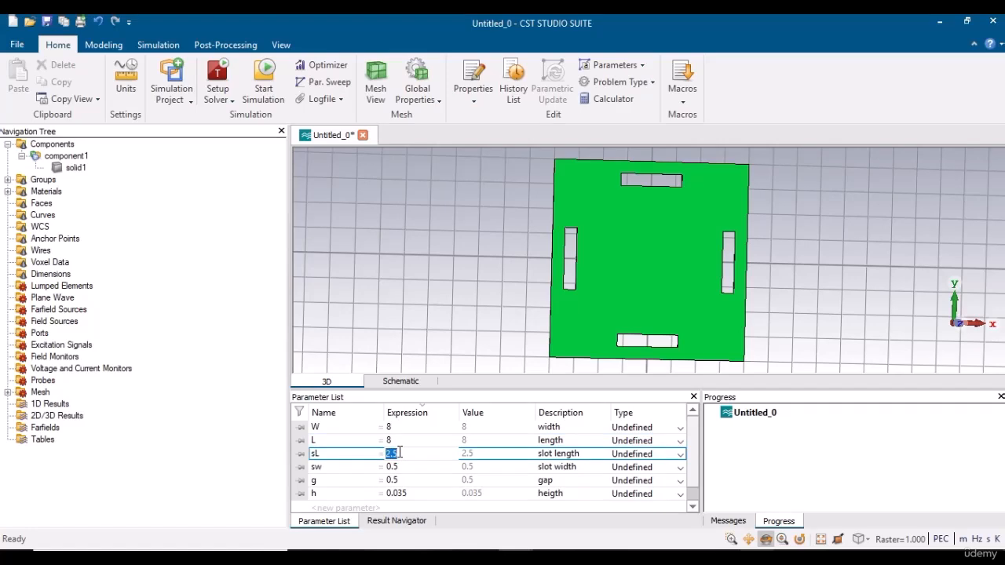
{"action": "type", "text": "4"}
{"action": "key", "text": "Return"}
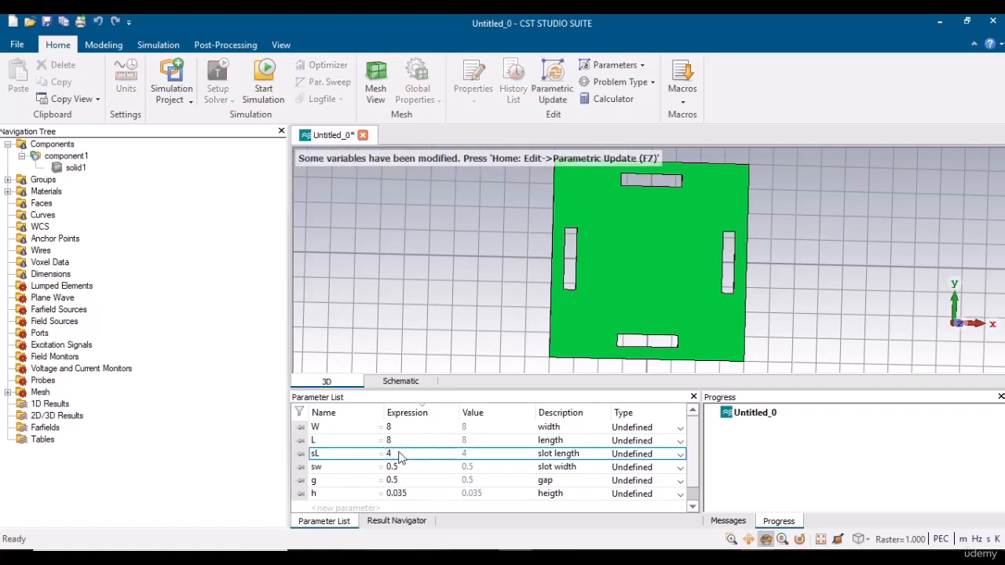
{"action": "left_click", "coordinate": [552, 83]}
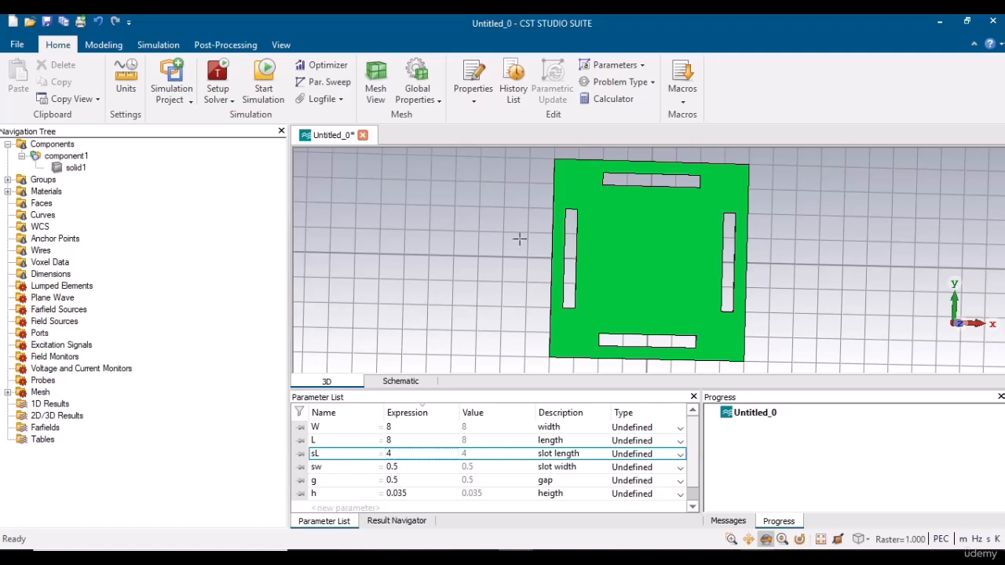
{"action": "left_click", "coordinate": [328, 439]}
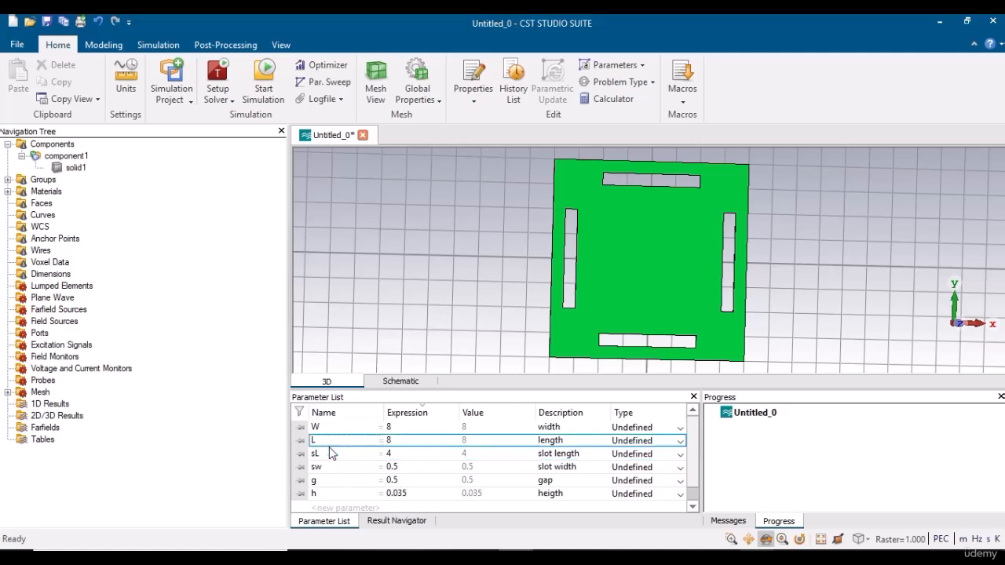
{"action": "left_click", "coordinate": [329, 468]}
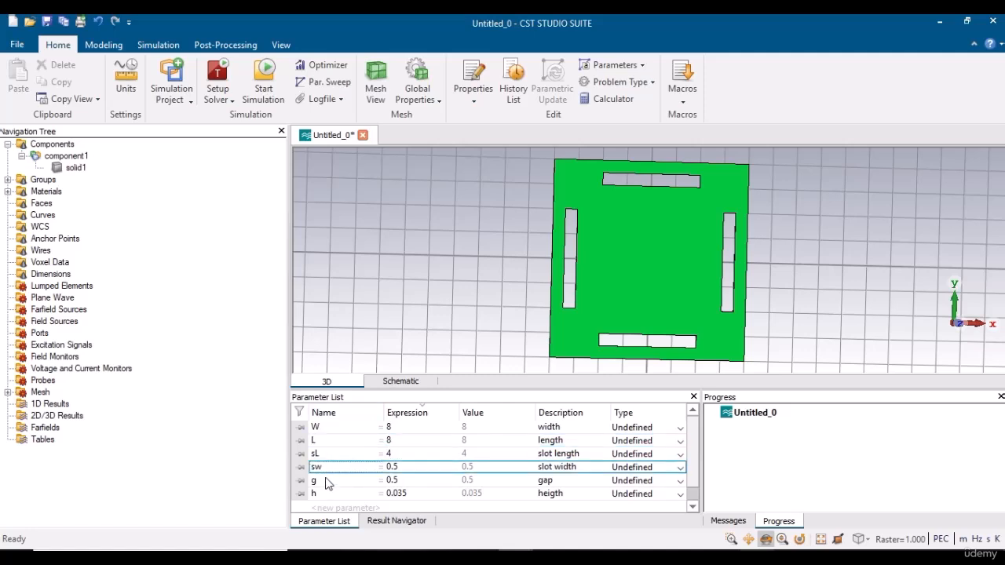
{"action": "left_click", "coordinate": [330, 480]}
{"action": "left_click", "coordinate": [334, 428]}
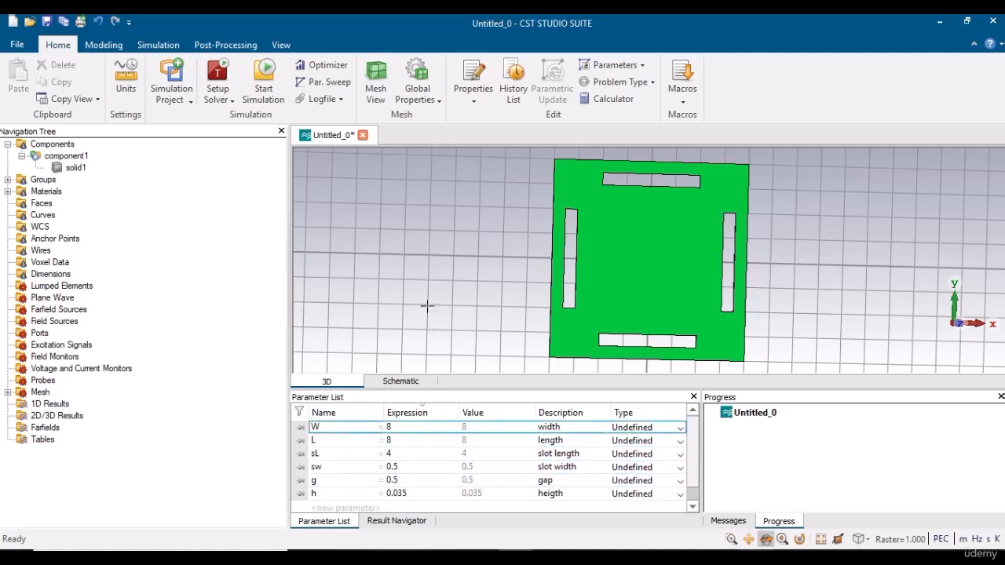
Set the height parameter h to 1 and update the model parametrically.
{"action": "double_click", "coordinate": [407, 495]}
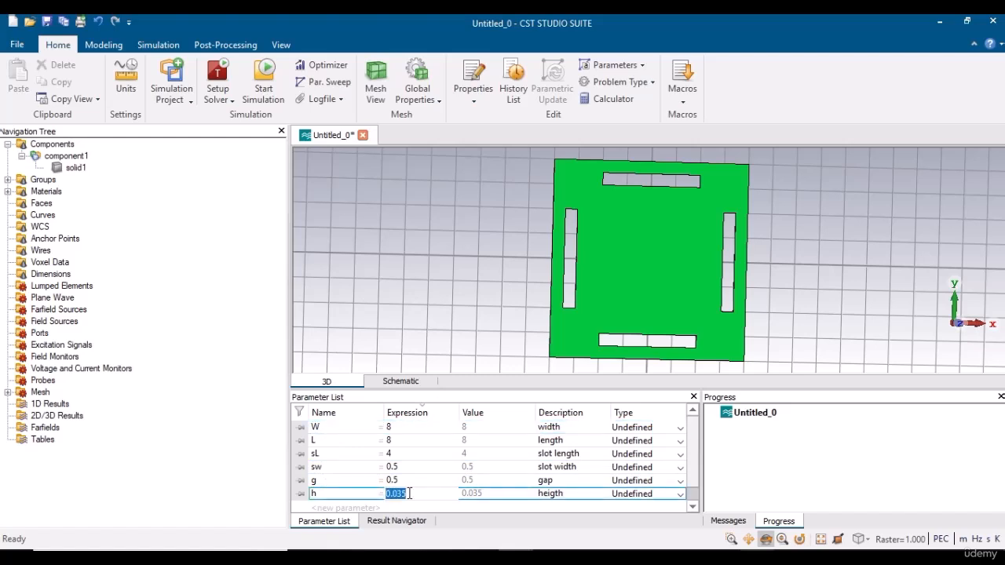
{"action": "type", "text": "1"}
{"action": "key", "text": "Return"}
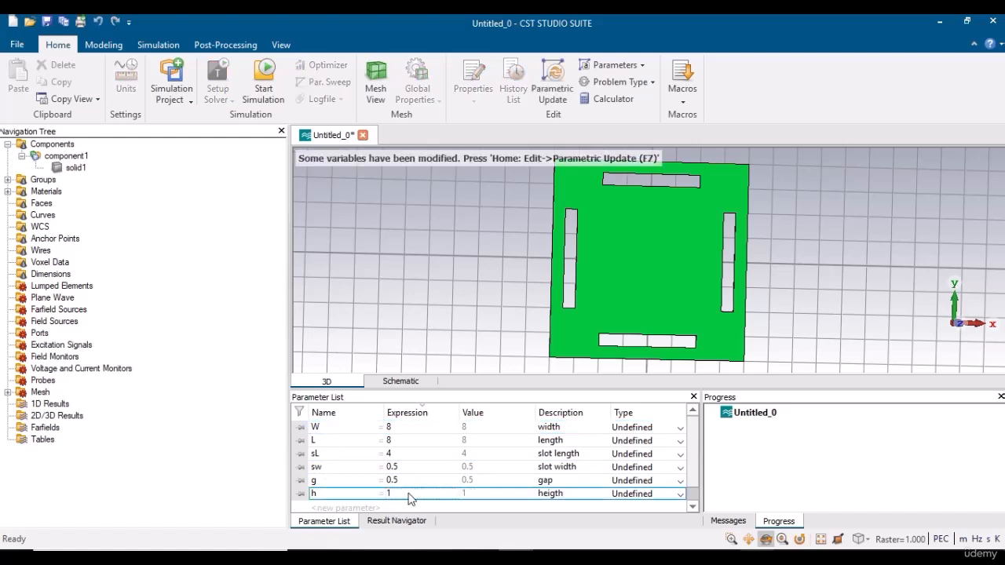
{"action": "left_click", "coordinate": [552, 80]}
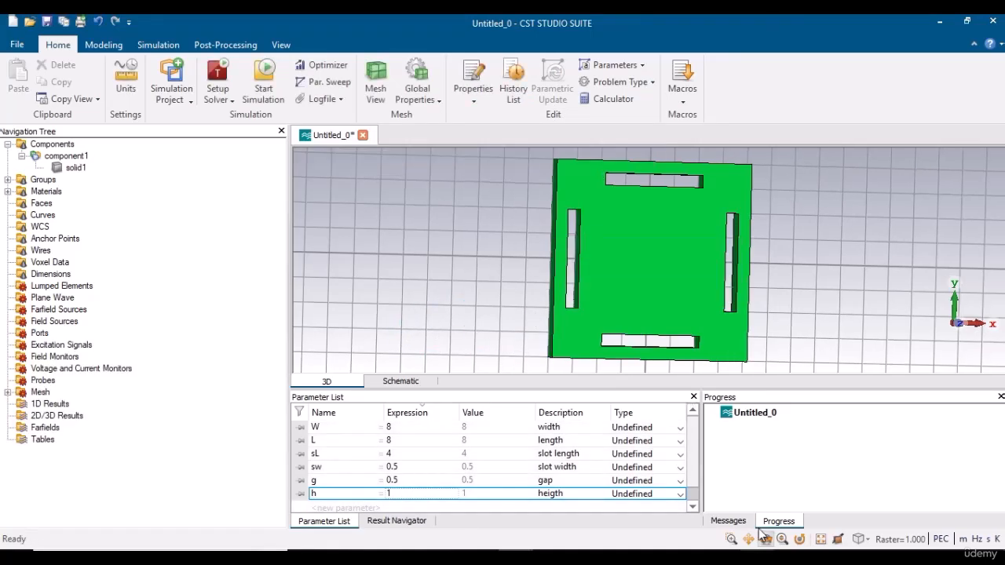
Pick the short thickness edge at the thickened plate's lower corner to measure its height, and clear the pick.
{"action": "left_click_drag", "start_coordinate": [583, 266], "coordinate": [813, 241]}
{"action": "left_click_drag", "start_coordinate": [574, 338], "coordinate": [618, 361]}
{"action": "left_click", "coordinate": [730, 538]}
{"action": "key", "text": "s"}
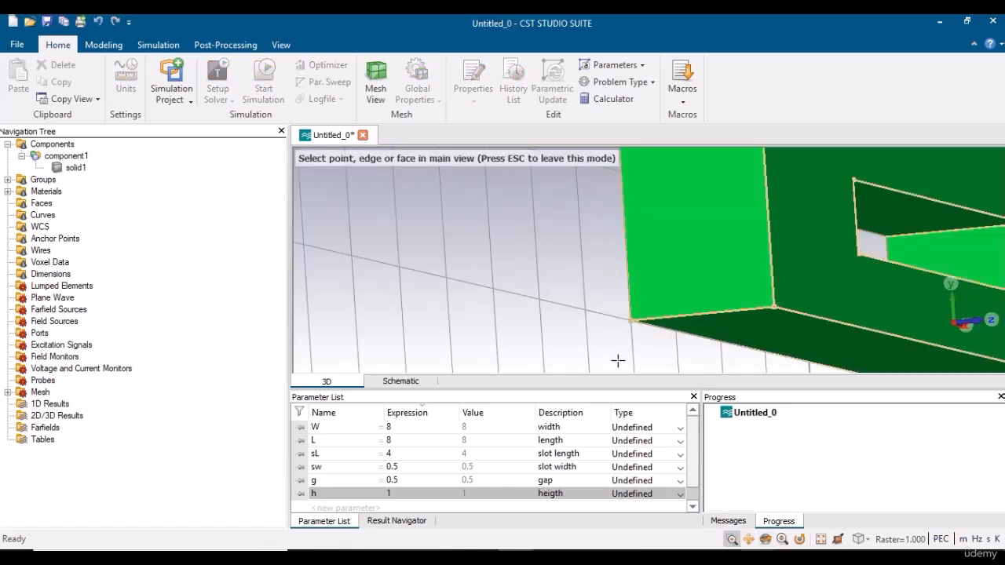
{"action": "double_click", "coordinate": [690, 316]}
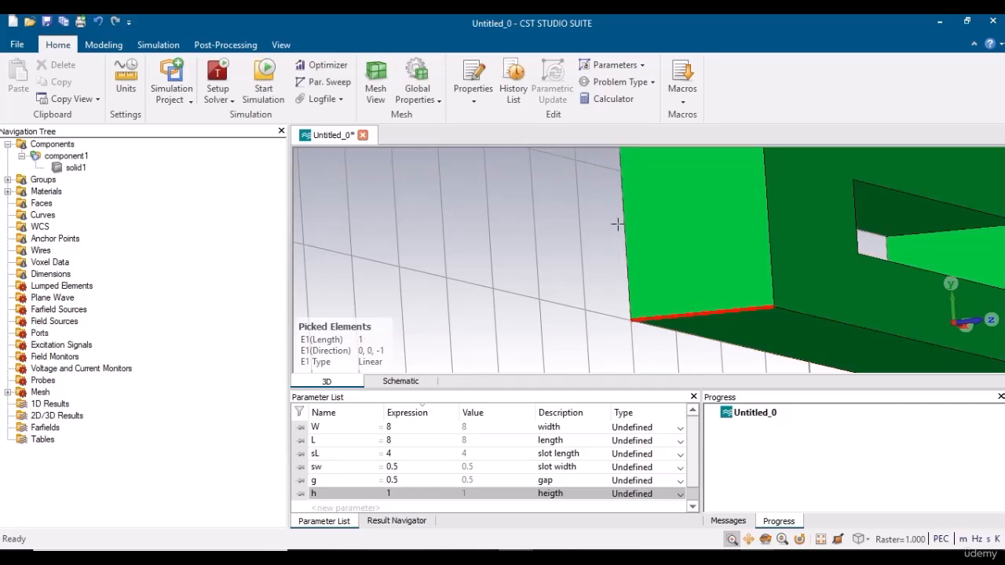
{"action": "key", "text": "d"}
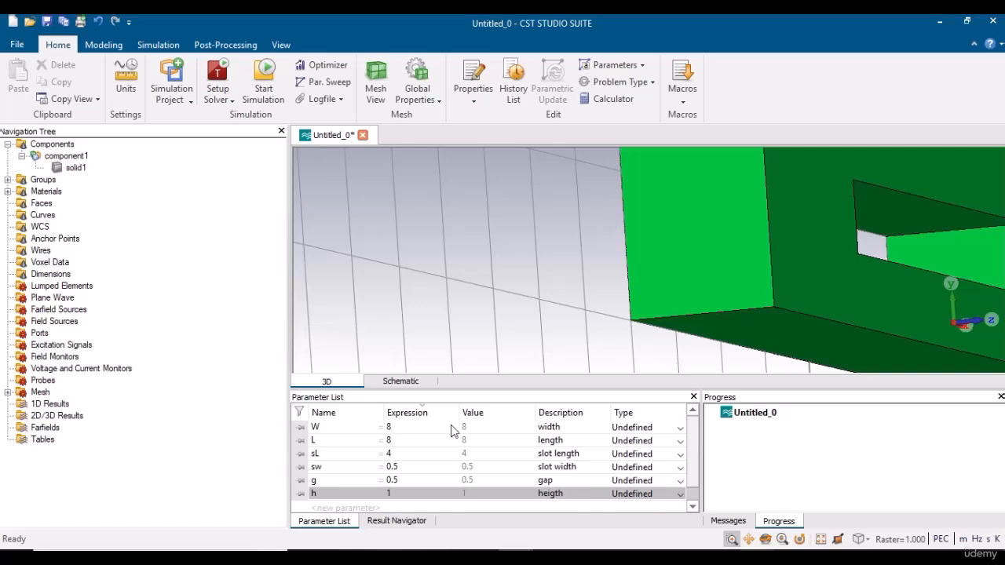
Set the height parameter h to 0.035 and run a parametric update of the plate.
{"action": "double_click", "coordinate": [396, 494]}
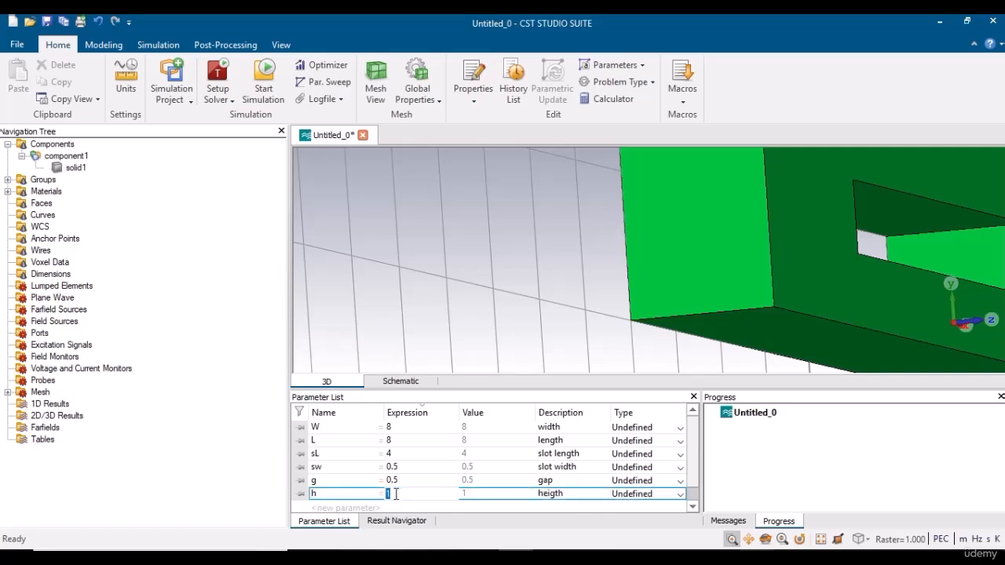
{"action": "key", "text": "Return"}
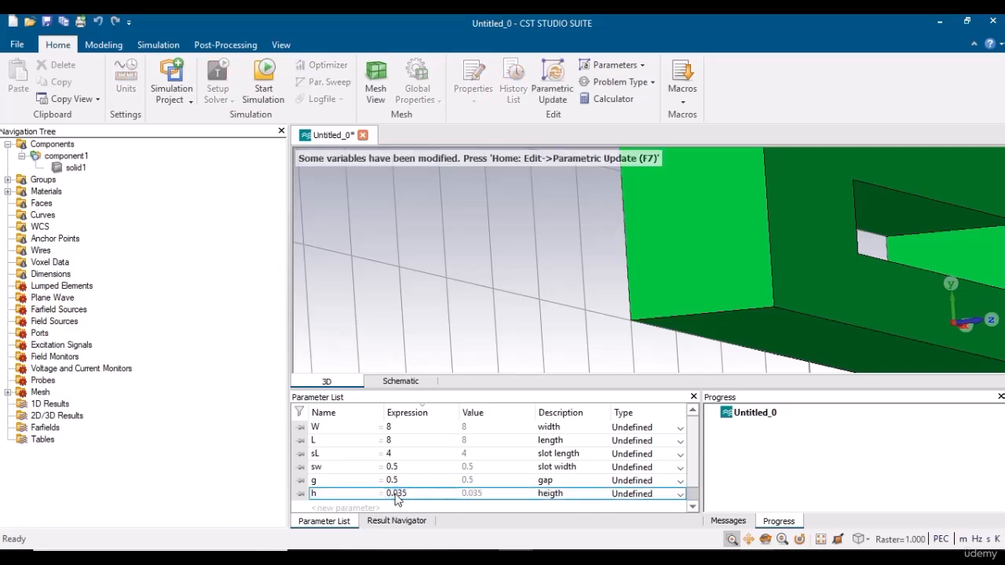
{"action": "left_click", "coordinate": [552, 85]}
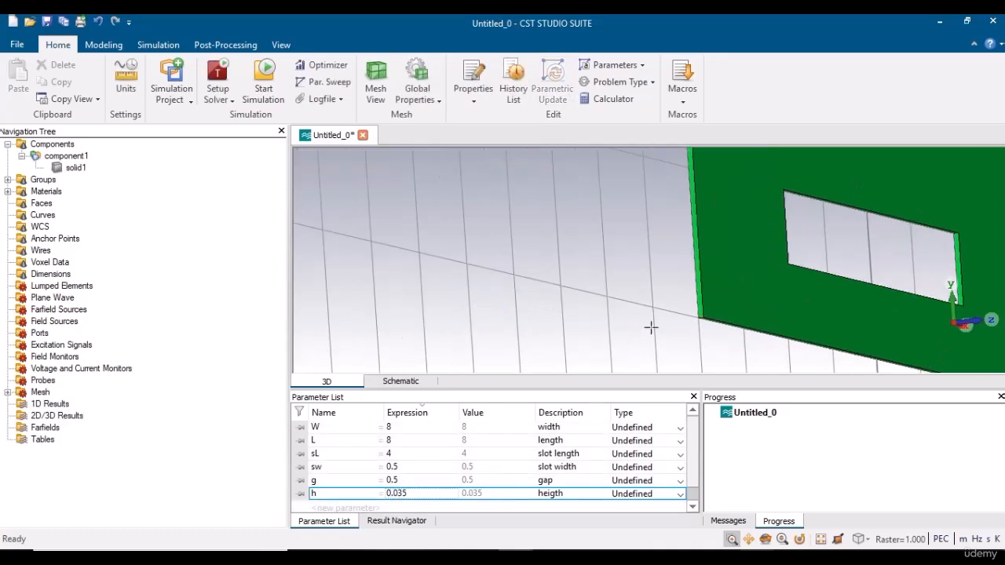
Pick the thin plate's thickness edge at the lower corner to measure it, and inspect the whole slotted plate from the front.
{"action": "left_click", "coordinate": [737, 539]}
{"action": "left_click_drag", "start_coordinate": [695, 302], "coordinate": [713, 332]}
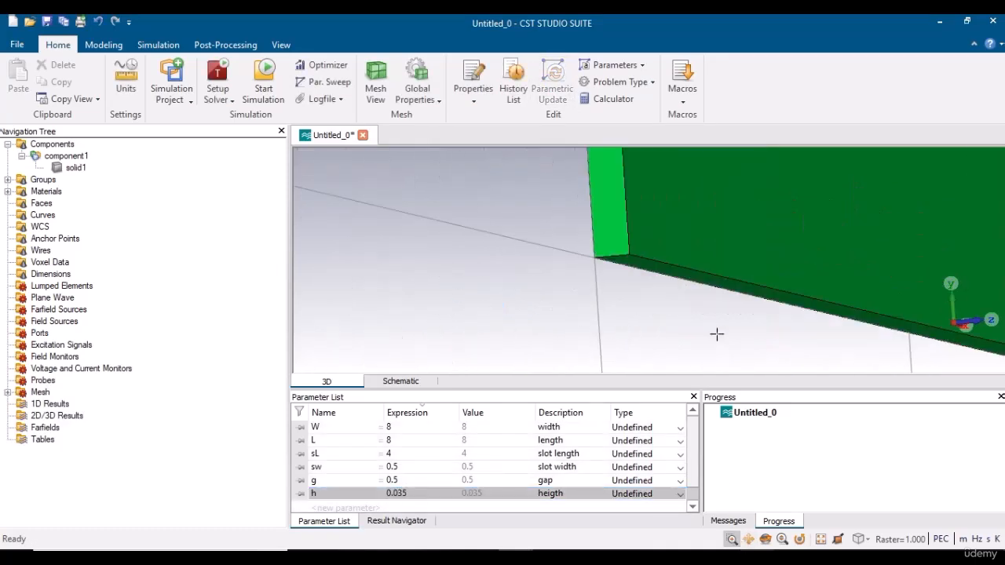
{"action": "left_click", "coordinate": [731, 538]}
{"action": "left_click_drag", "start_coordinate": [572, 214], "coordinate": [679, 276]}
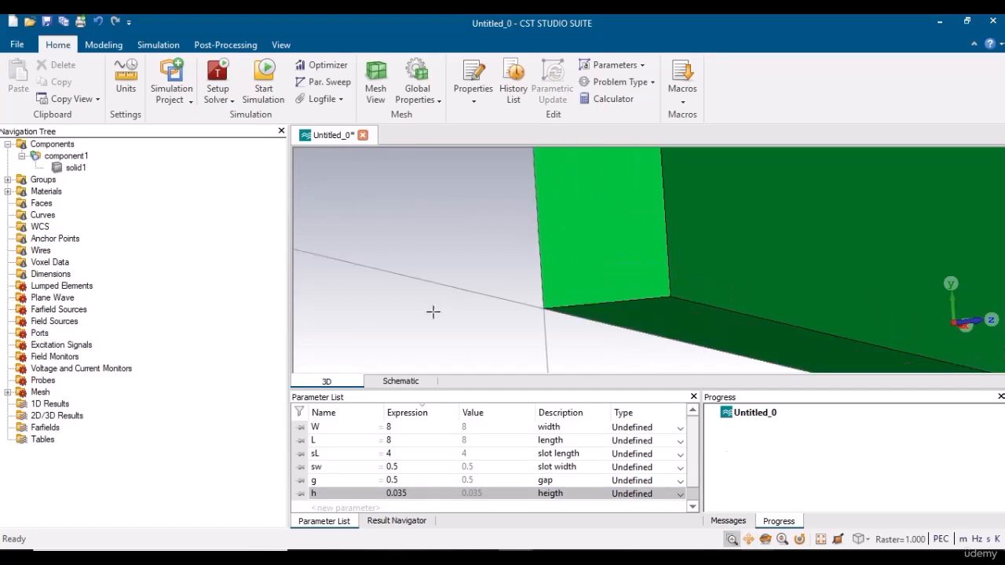
{"action": "key", "text": "s"}
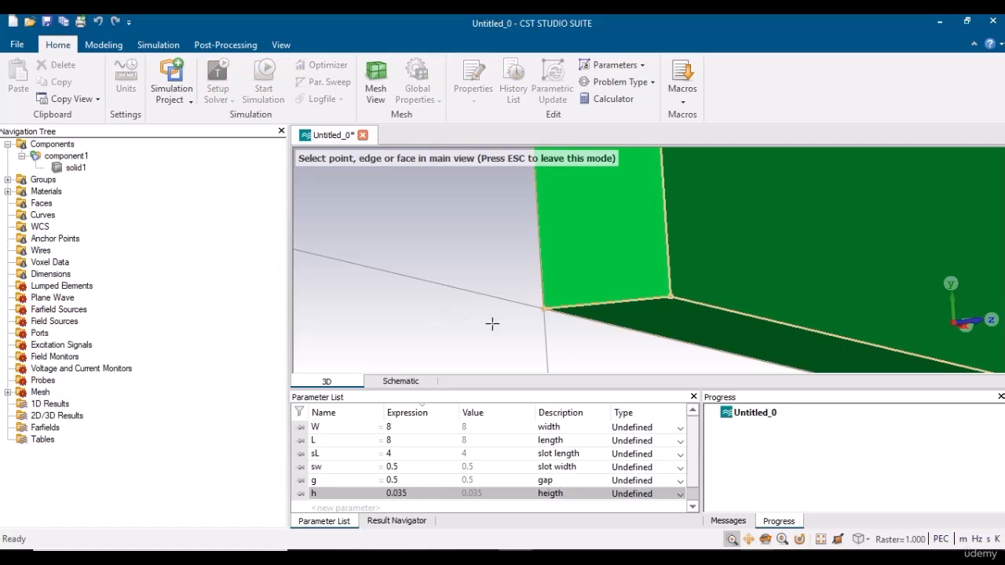
{"action": "left_click", "coordinate": [606, 303]}
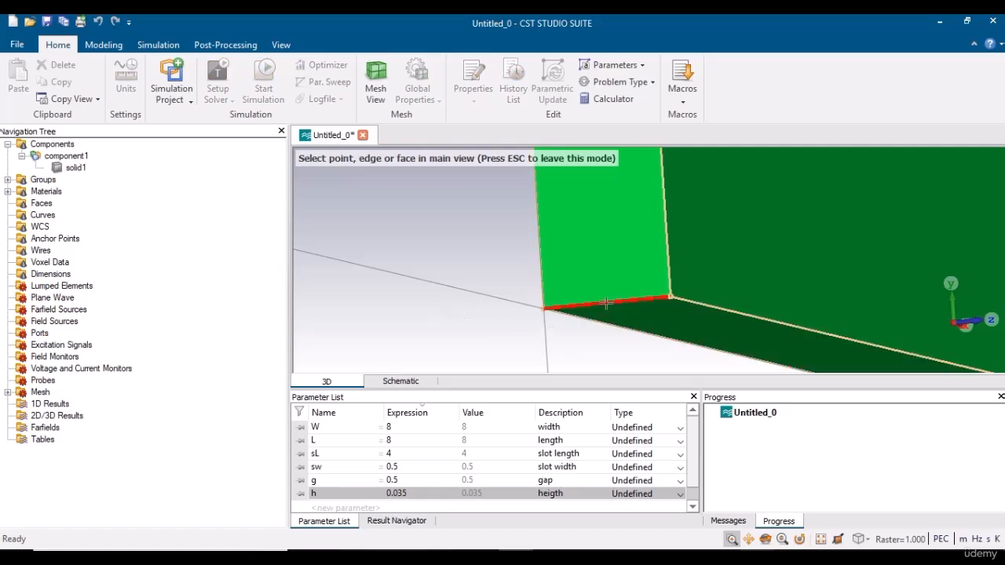
{"action": "double_click", "coordinate": [606, 303]}
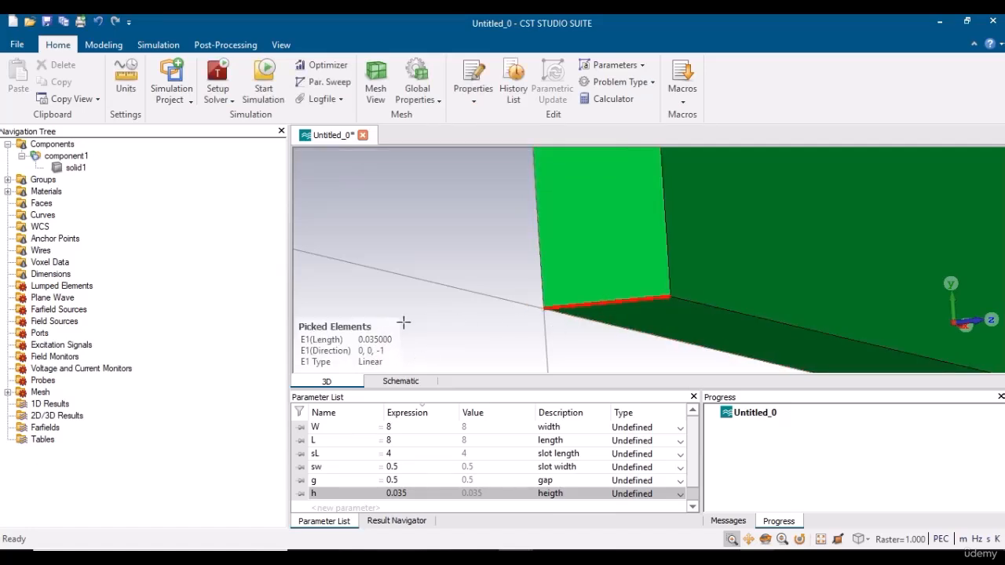
{"action": "key", "text": "space"}
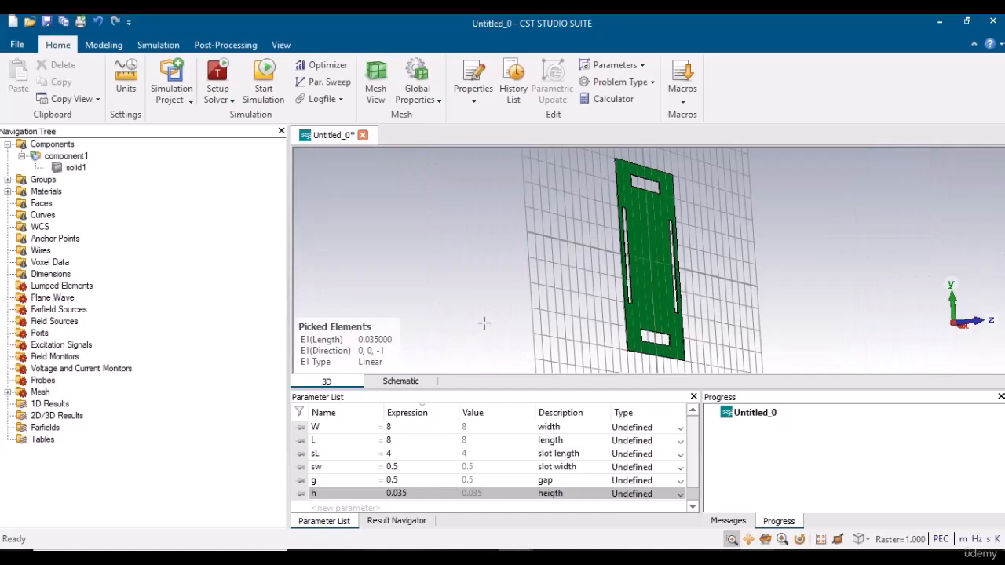
{"action": "left_click", "coordinate": [769, 540]}
{"action": "left_click_drag", "start_coordinate": [659, 302], "coordinate": [483, 312]}
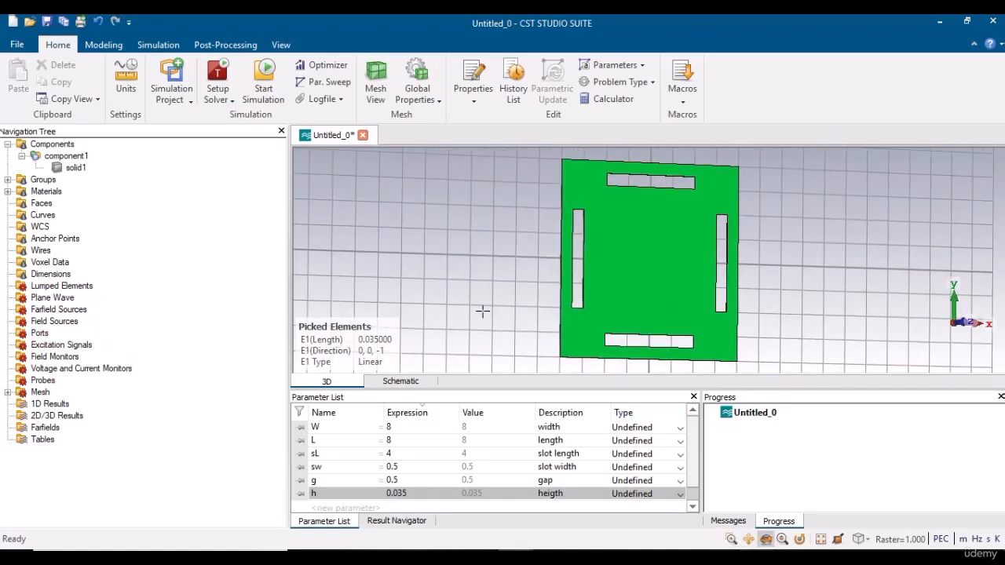